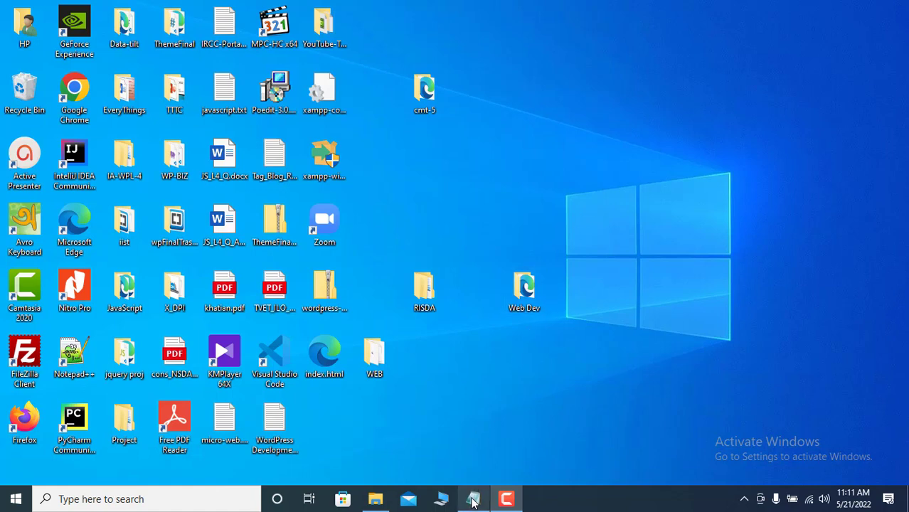
- Restore the Topics.txt Notepad window showing the 11-item 'Today's Topic' list
mouse_move(473, 500)
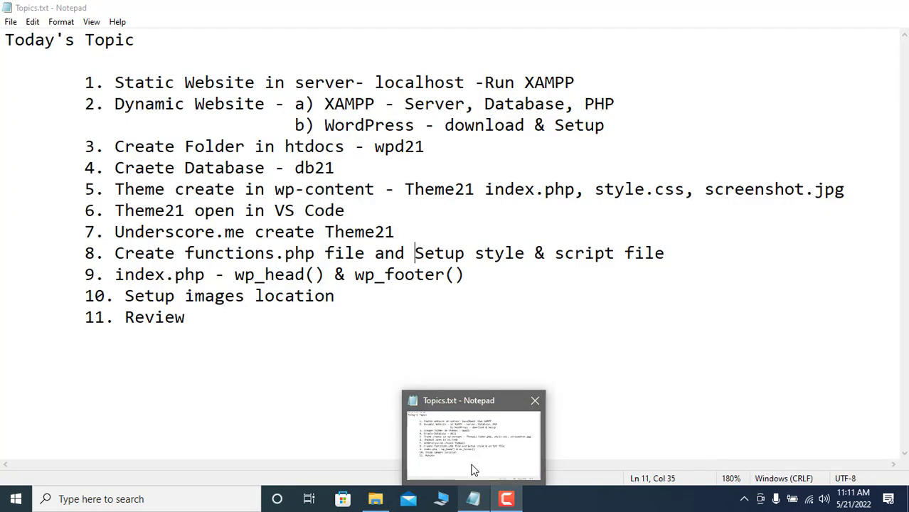
click(473, 470)
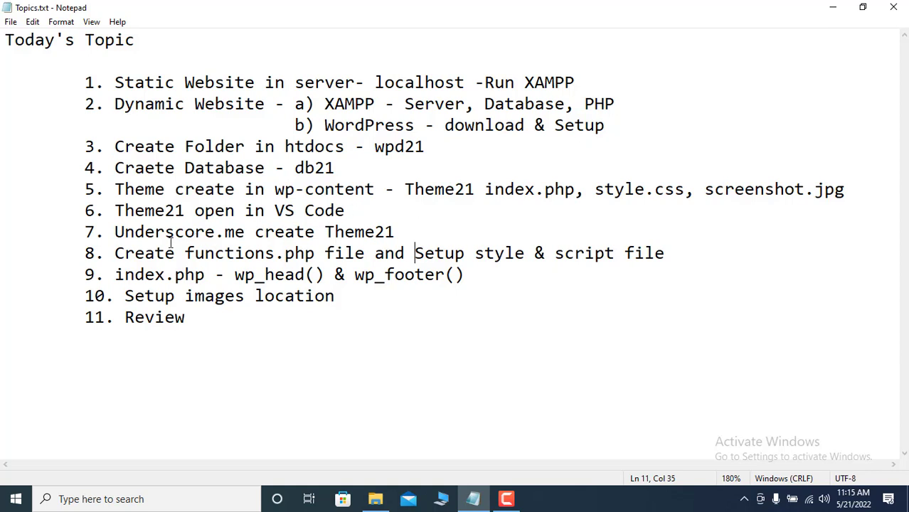
- Correct the misspelled 'Underscore' in item 7 and save Topics.txt
click(215, 233)
text(s)
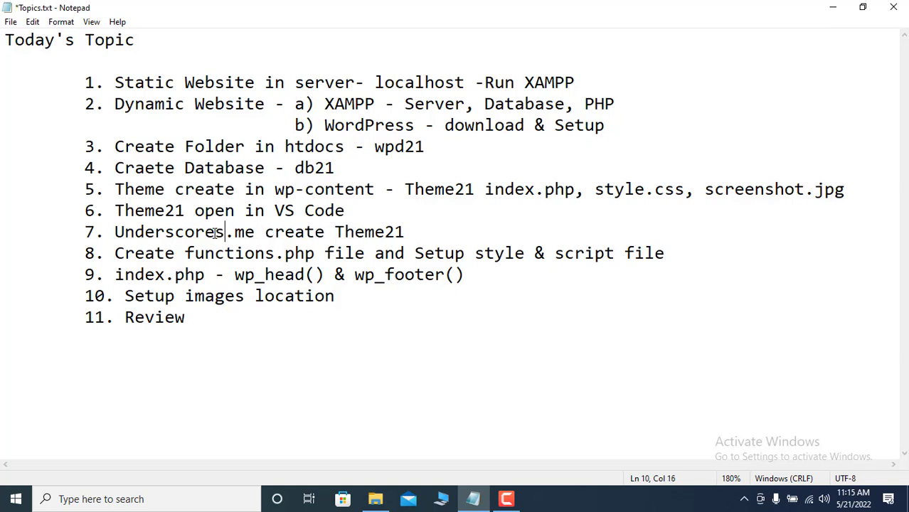
key(ctrl+s)
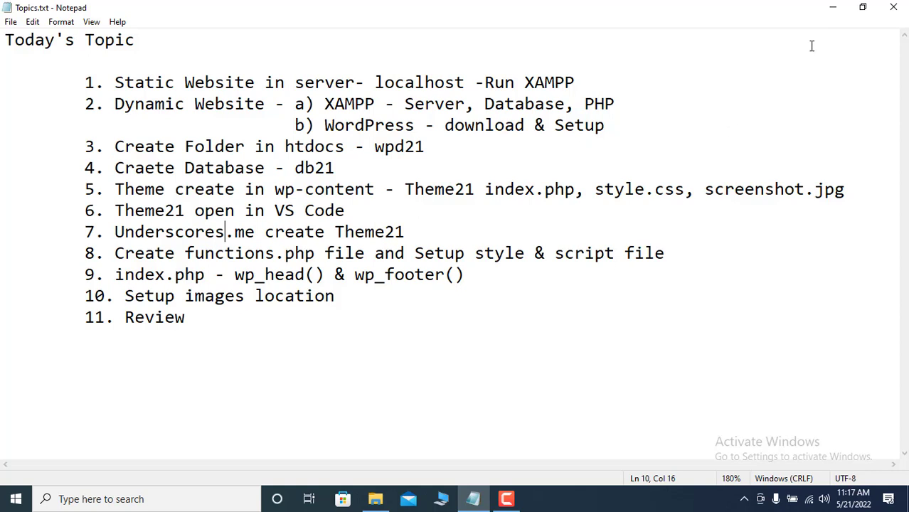
- Minimize Notepad and browse File Explorer to H:\xampp, scrolling down to xampp-control.exe
click(830, 10)
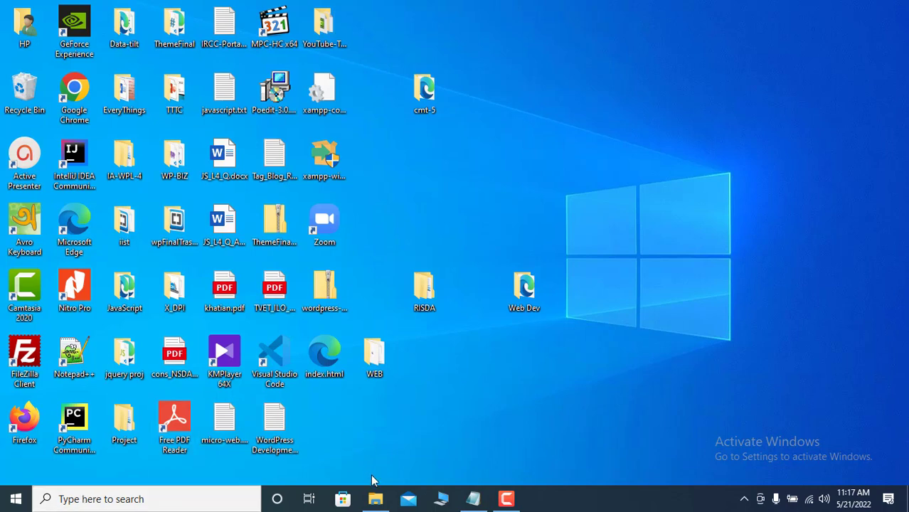
click(442, 501)
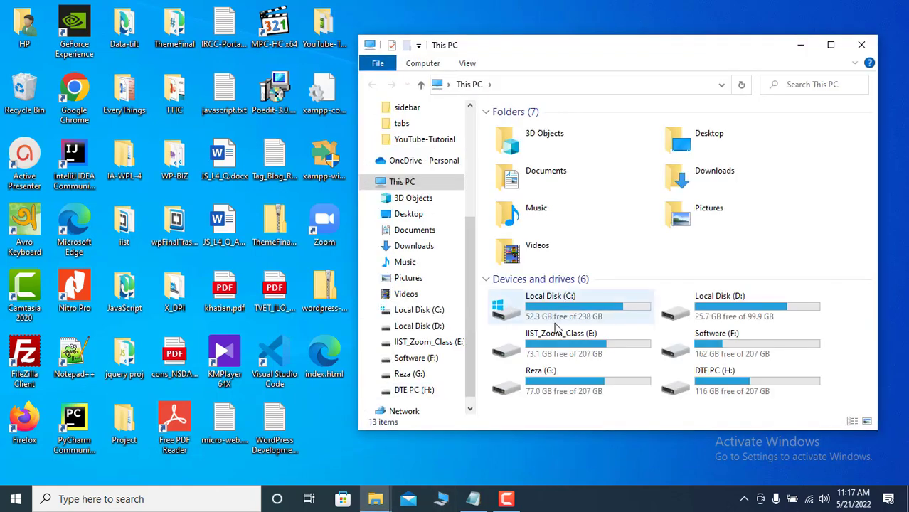
click(707, 393)
double_click(707, 393)
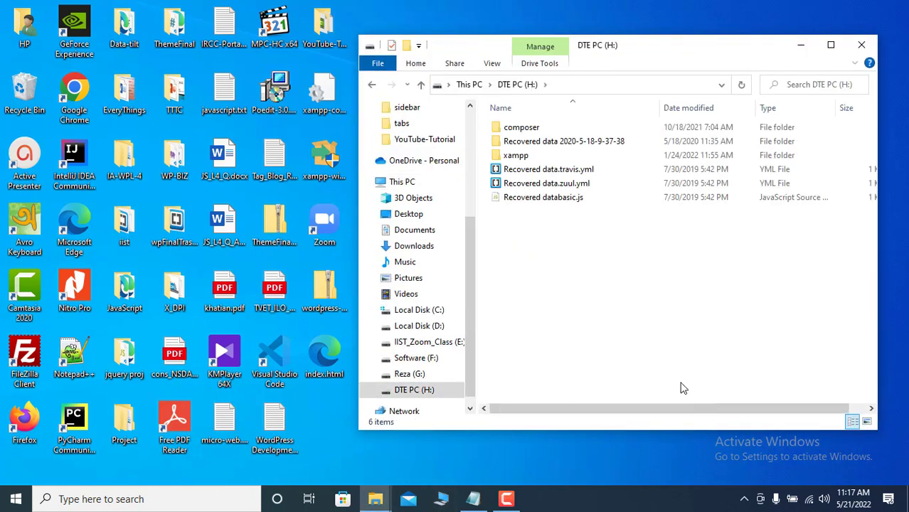
click(523, 157)
double_click(523, 157)
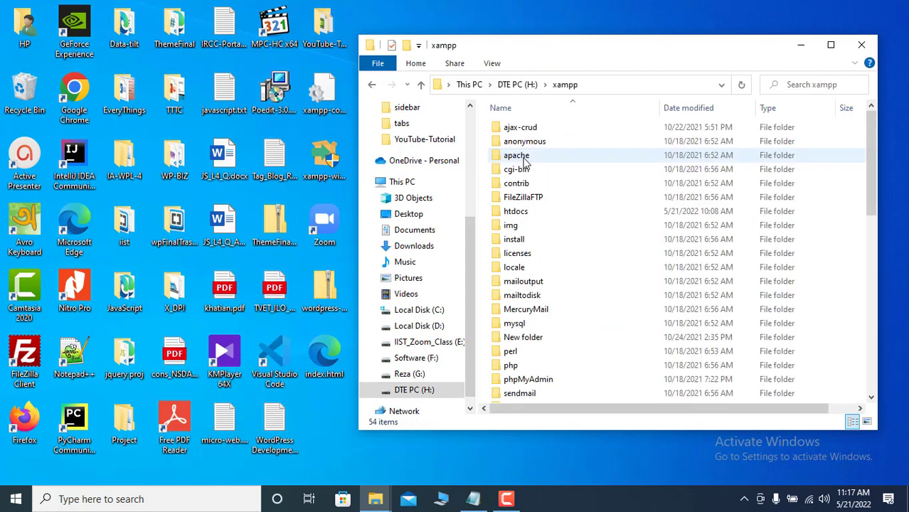
scroll(547, 285, down, 10)
scroll(557, 294, down, 1)
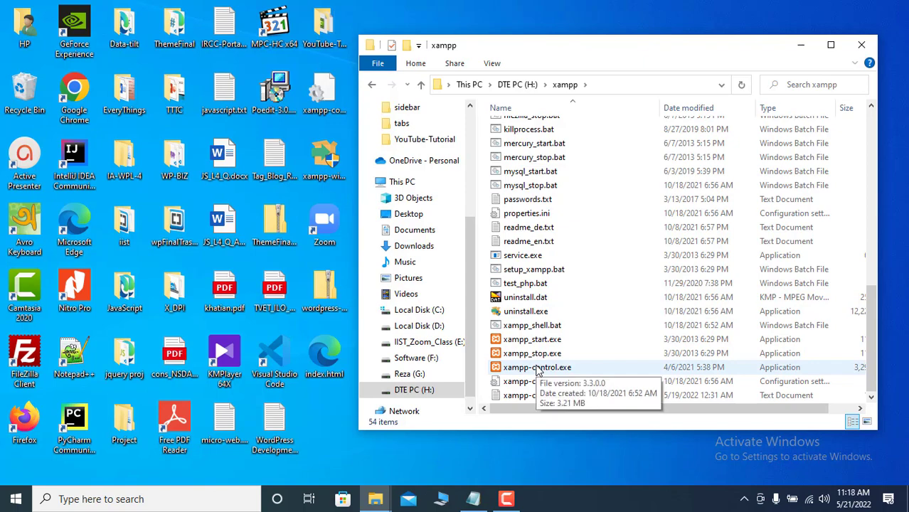
- Launch xampp-control.exe and start the Apache and MySQL modules, then minimize the panel
double_click(537, 368)
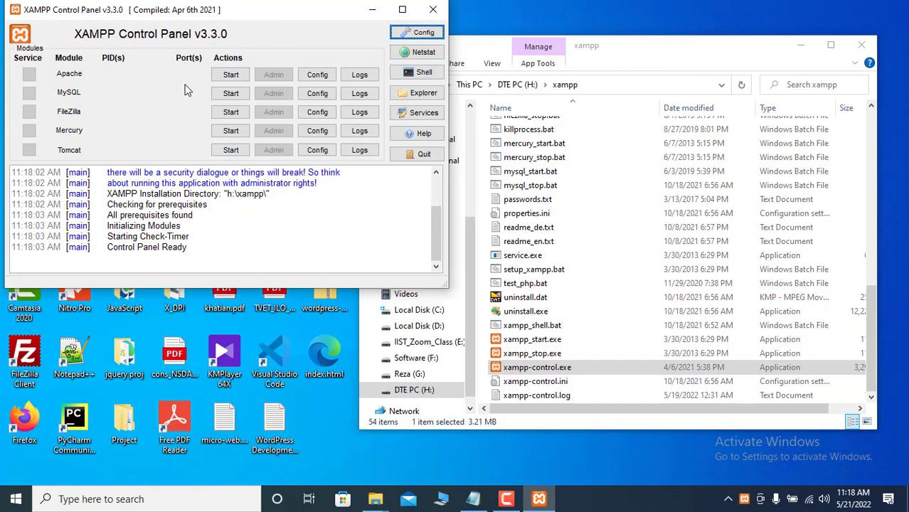
click(230, 75)
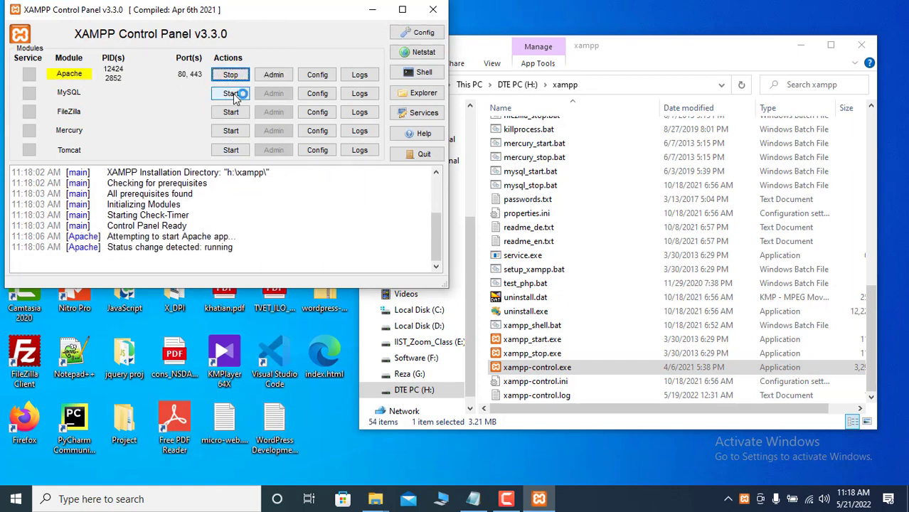
click(232, 95)
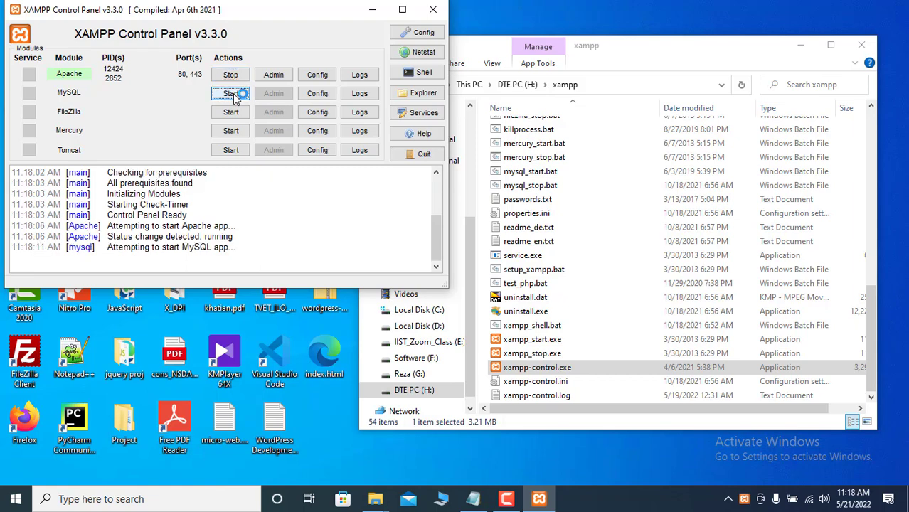
click(401, 11)
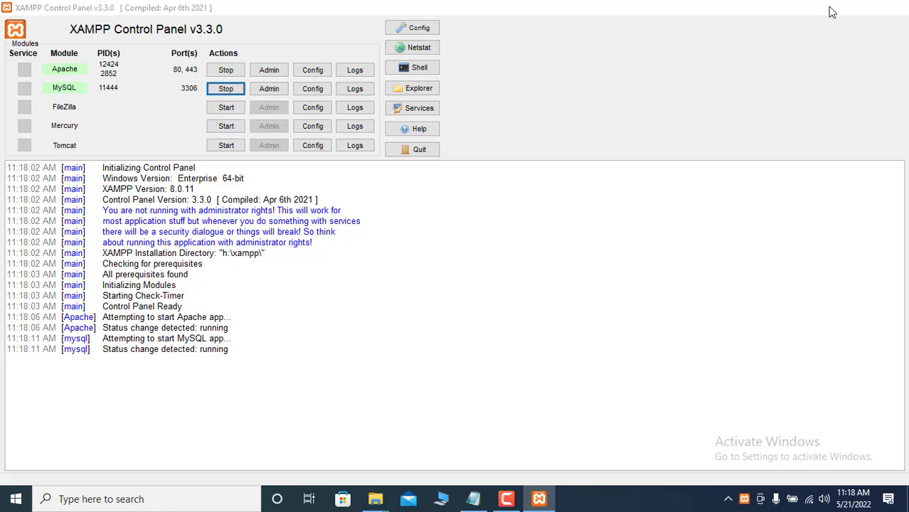
click(830, 9)
scroll(603, 266, up, 11)
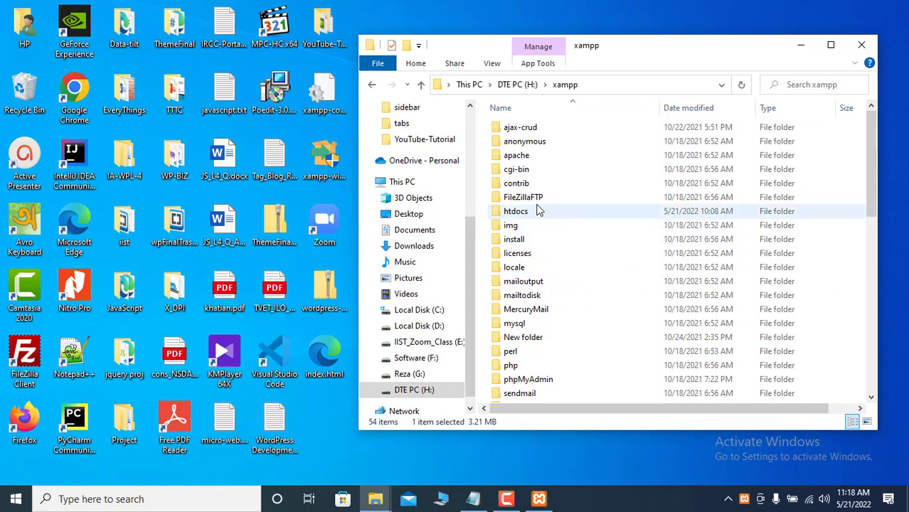
- In htdocs, create a new folder named Red_rose and open it
double_click(524, 212)
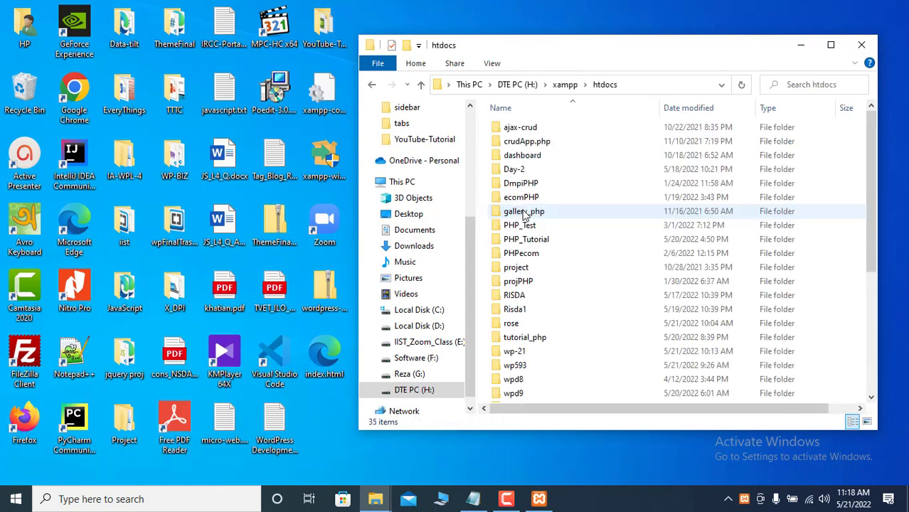
right_click(590, 315)
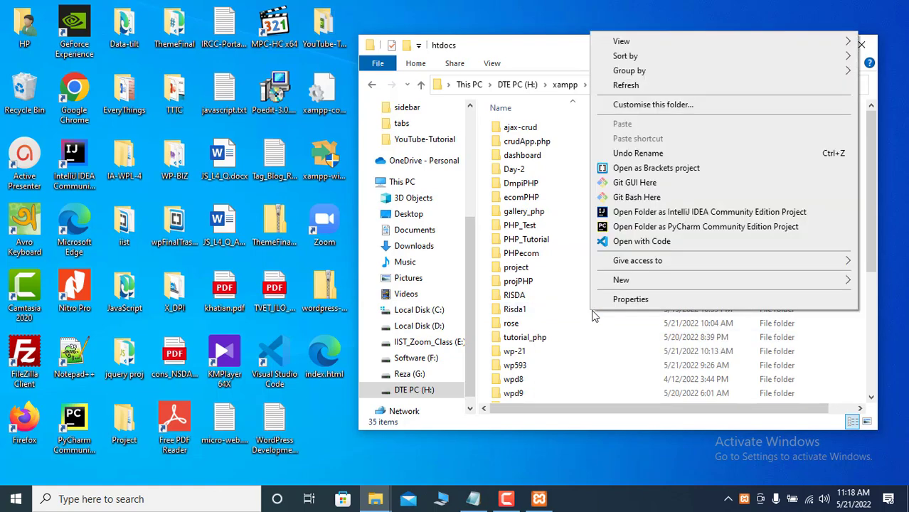
mouse_move(637, 281)
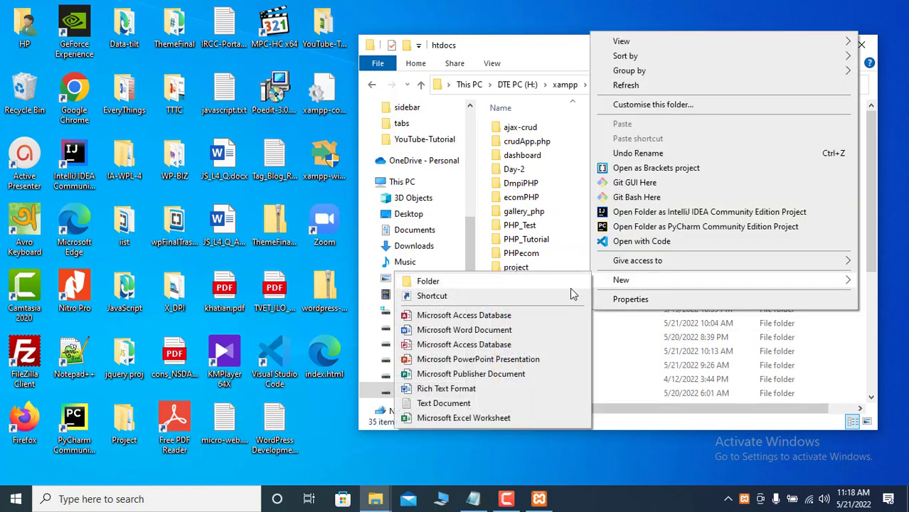
click(473, 284)
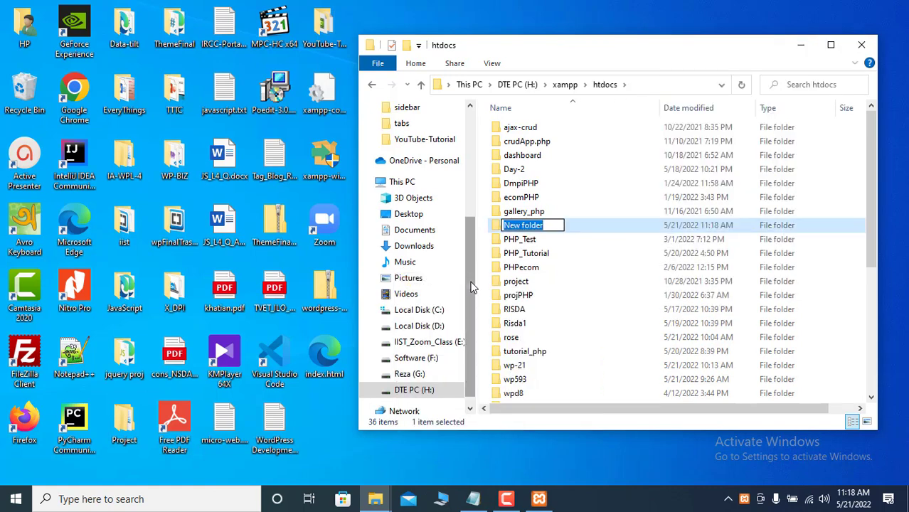
text(Red_r)
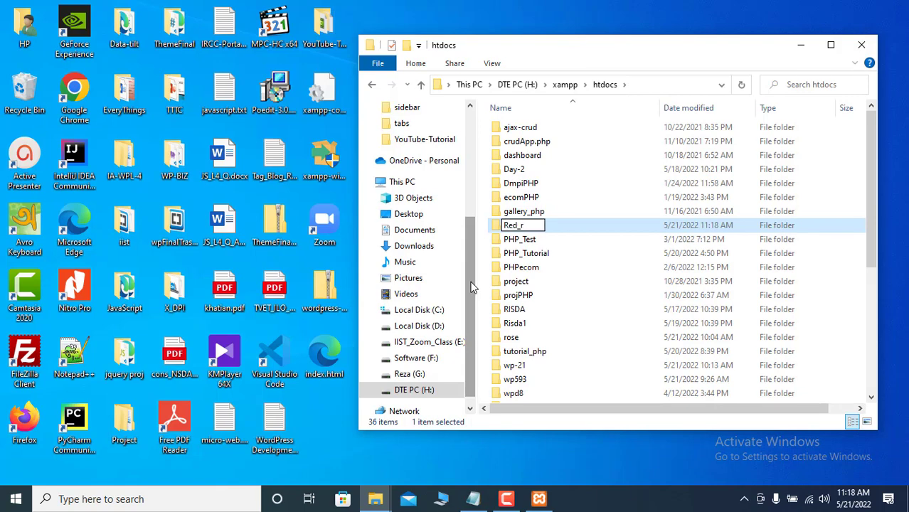
text(ose)
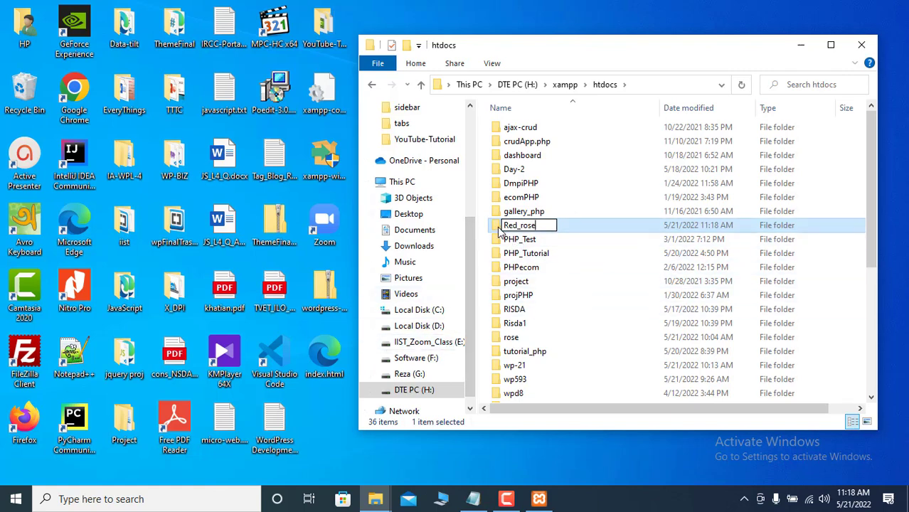
key(Return)
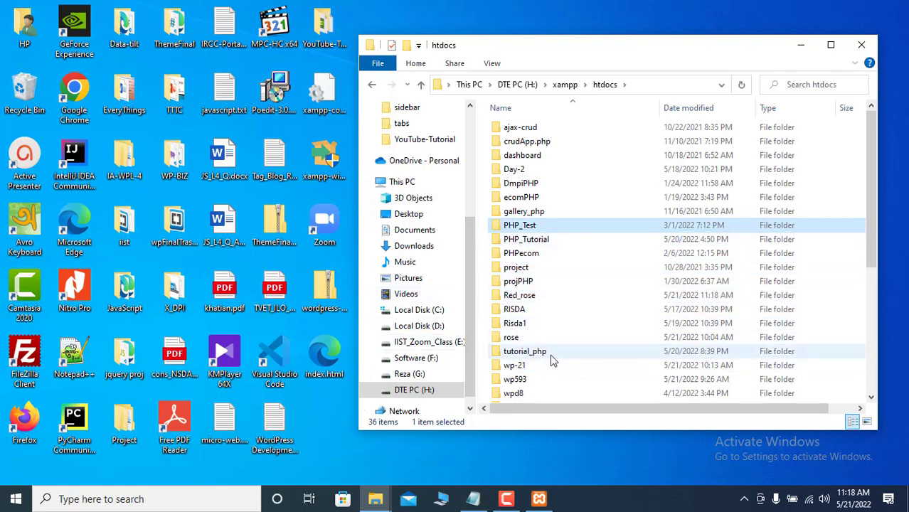
double_click(526, 296)
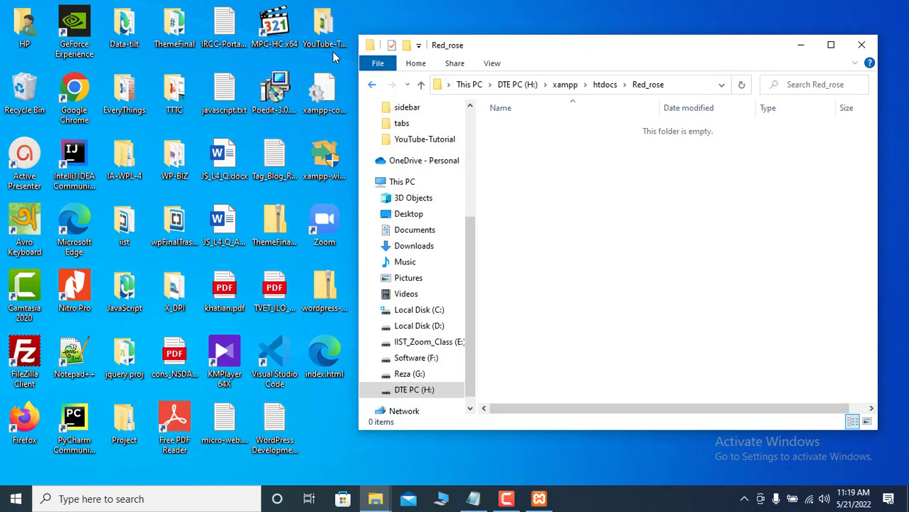
- Select the four Day-8-Design site files and paste them into the empty Red_rose folder
double_click(324, 29)
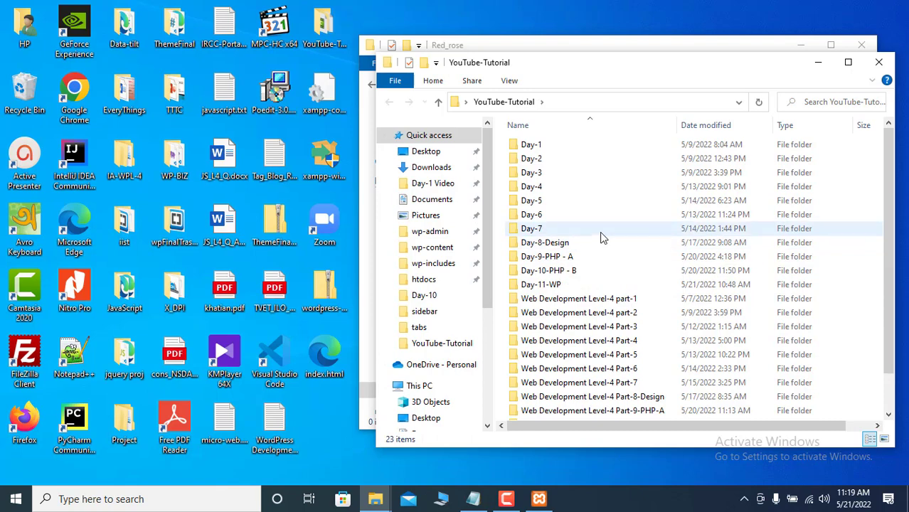
double_click(562, 242)
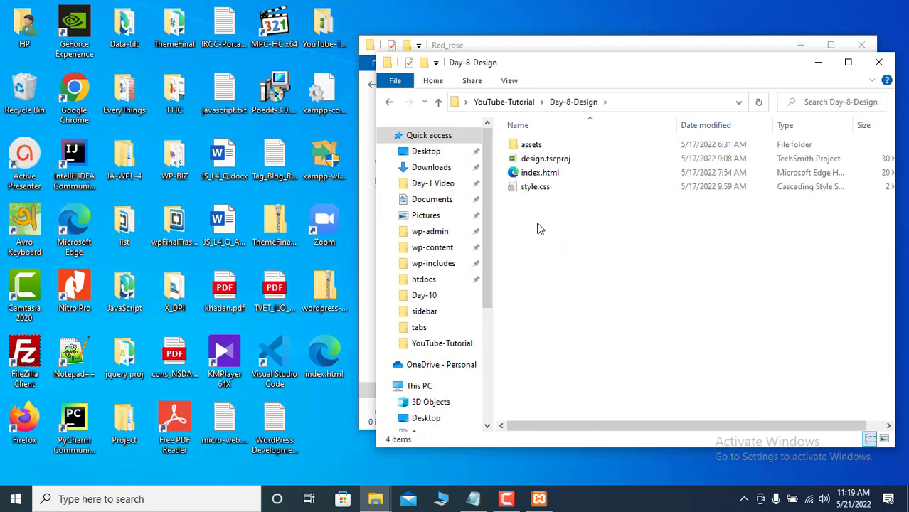
drag(535, 219, 535, 137)
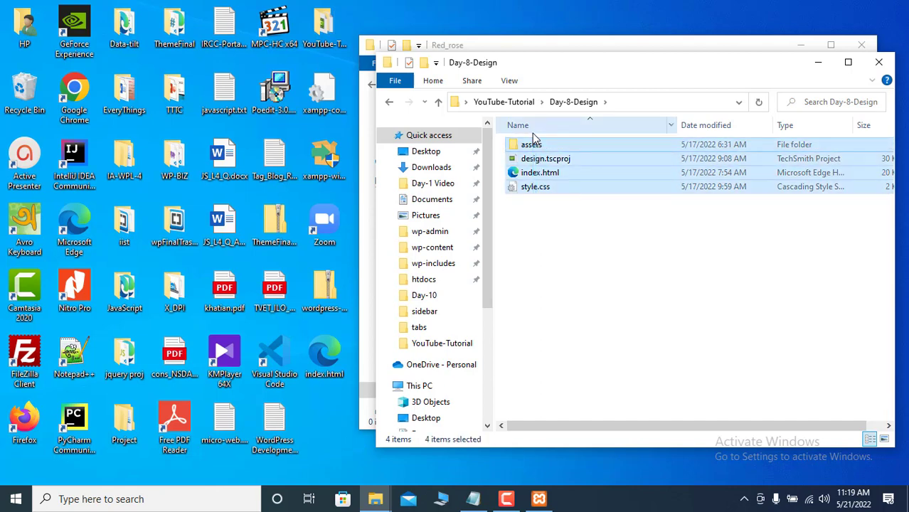
click(818, 62)
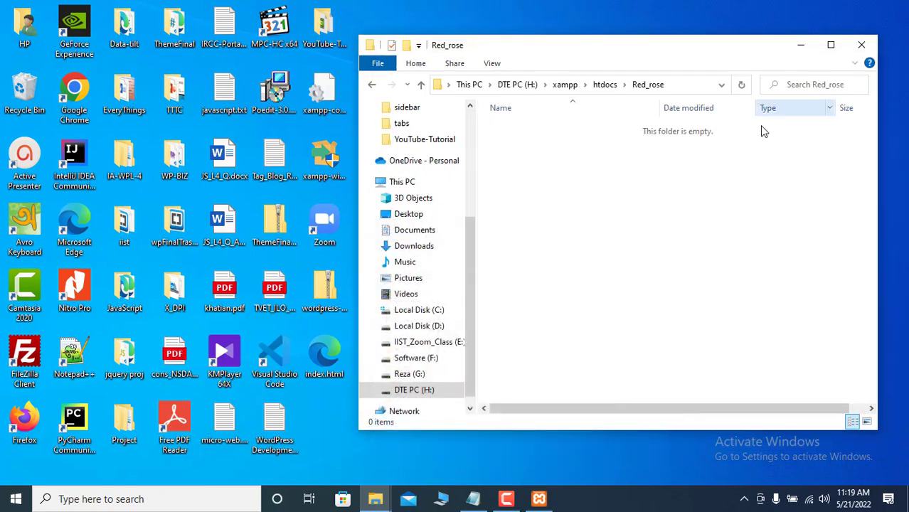
right_click(551, 238)
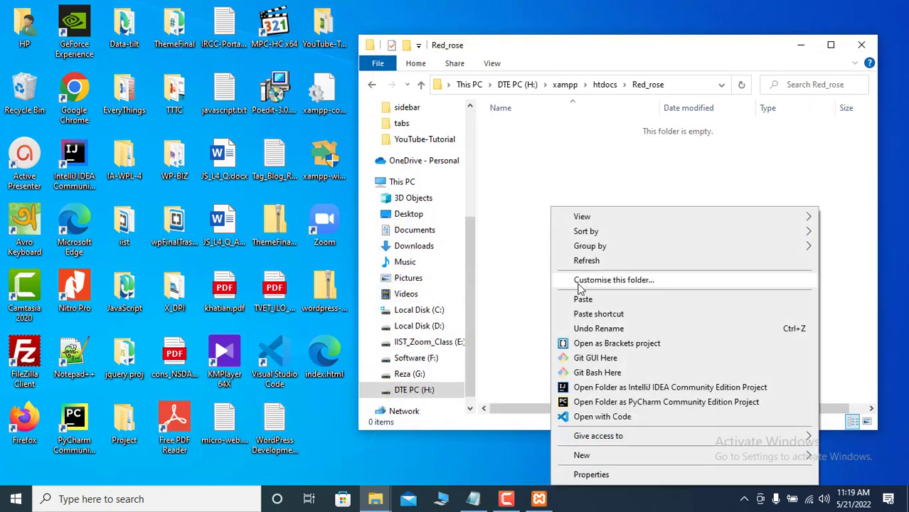
click(587, 306)
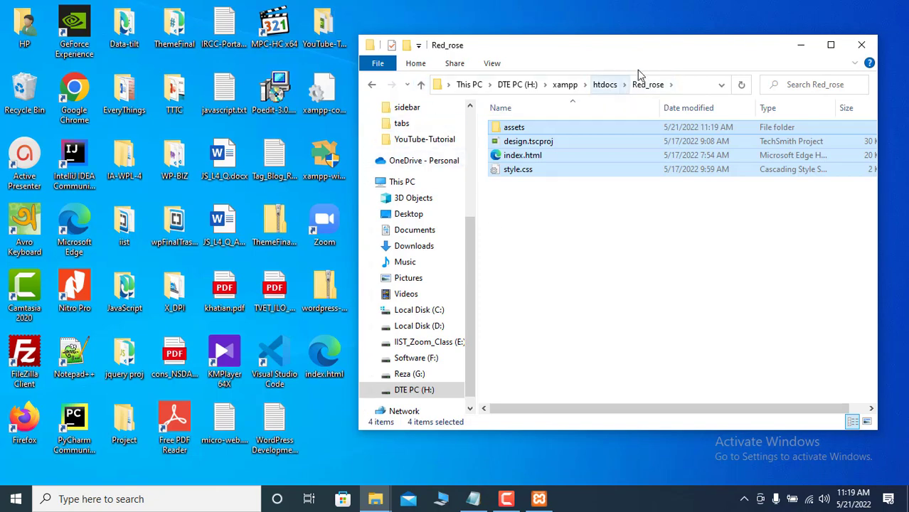
- Start Chrome and load localhost/Red_rose in the address bar
click(799, 47)
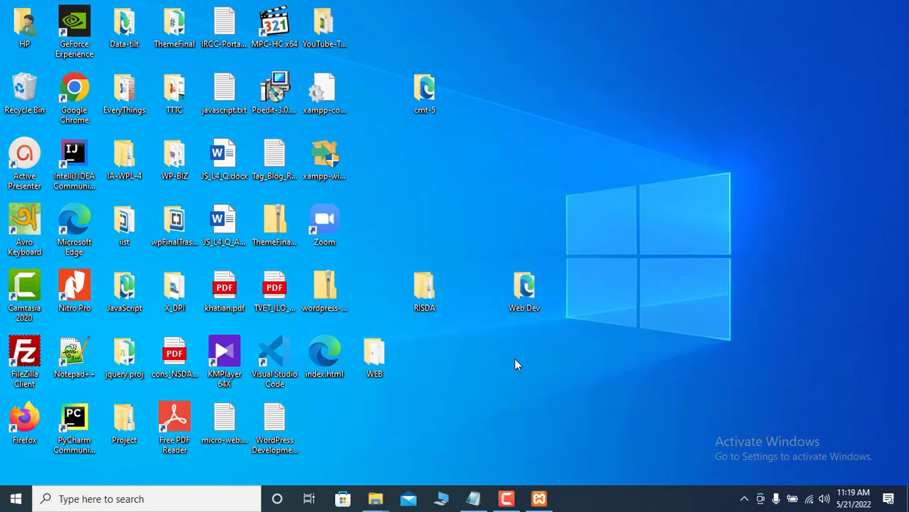
click(74, 88)
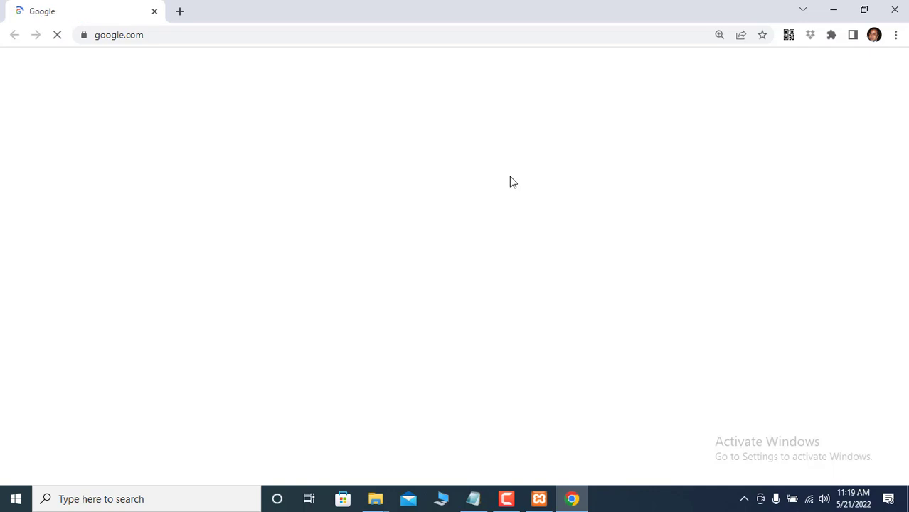
click(130, 29)
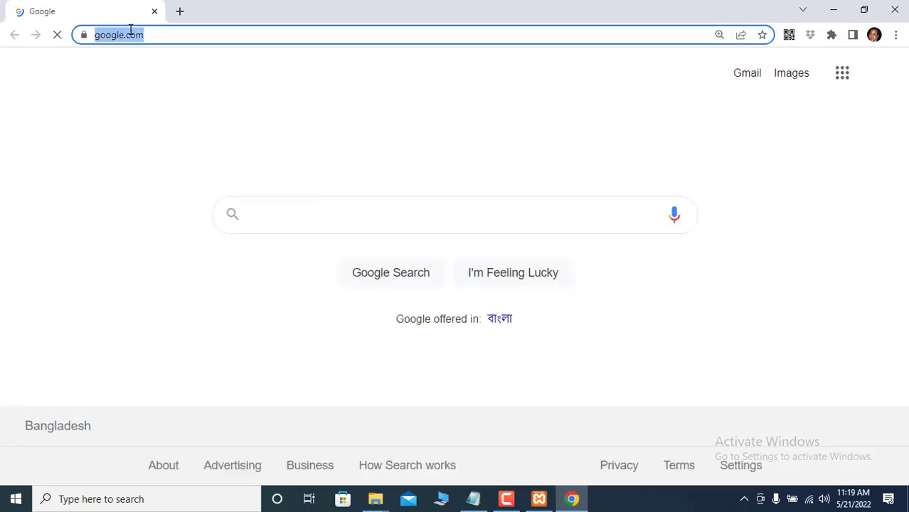
text(lo)
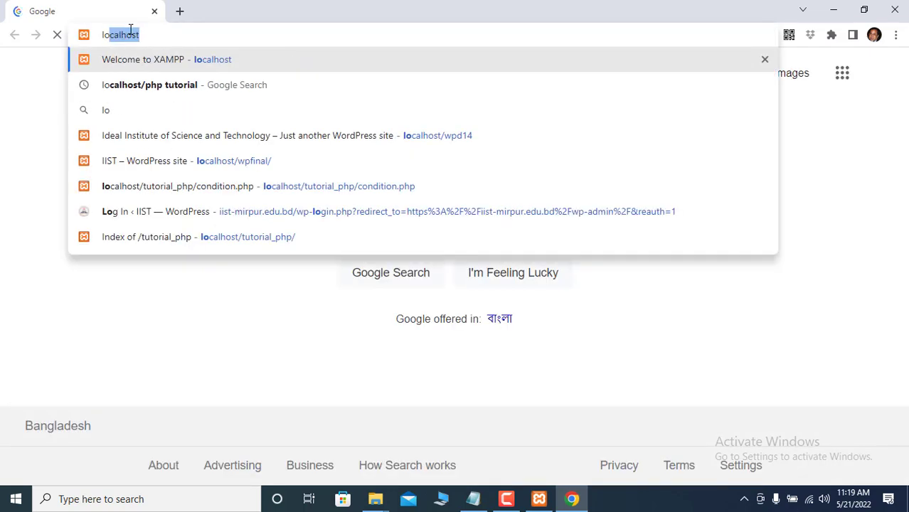
key(Right)
text(/)
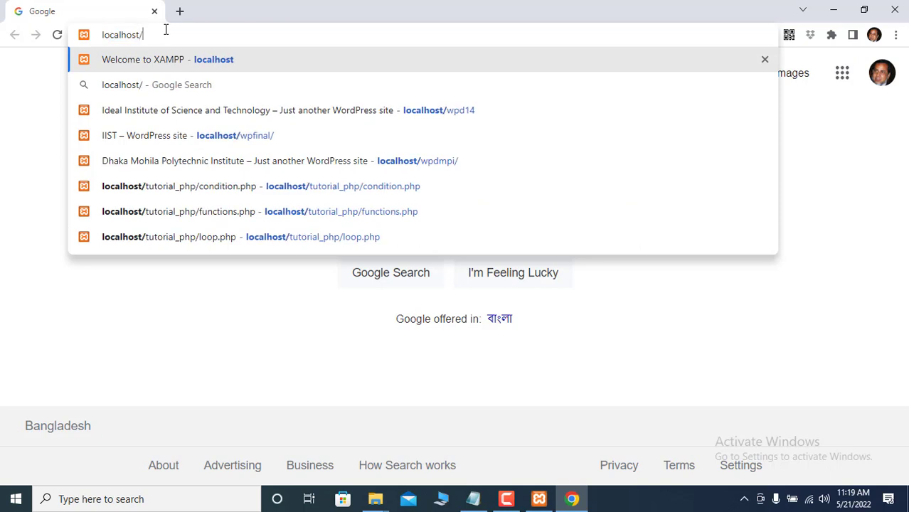
text(Red)
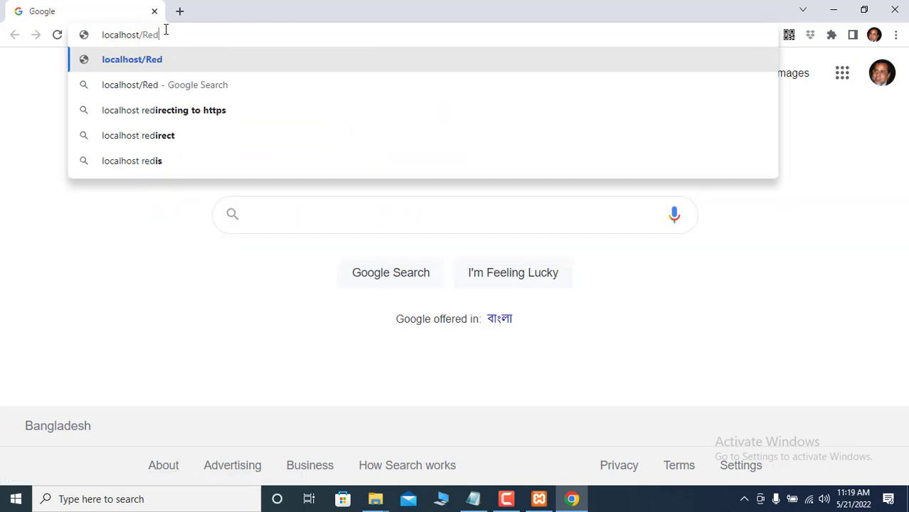
text(_rose)
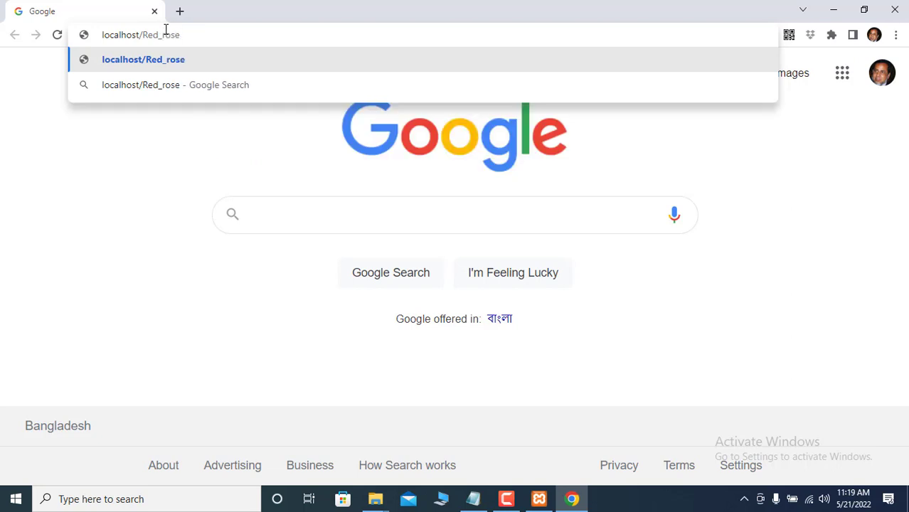
key(Return)
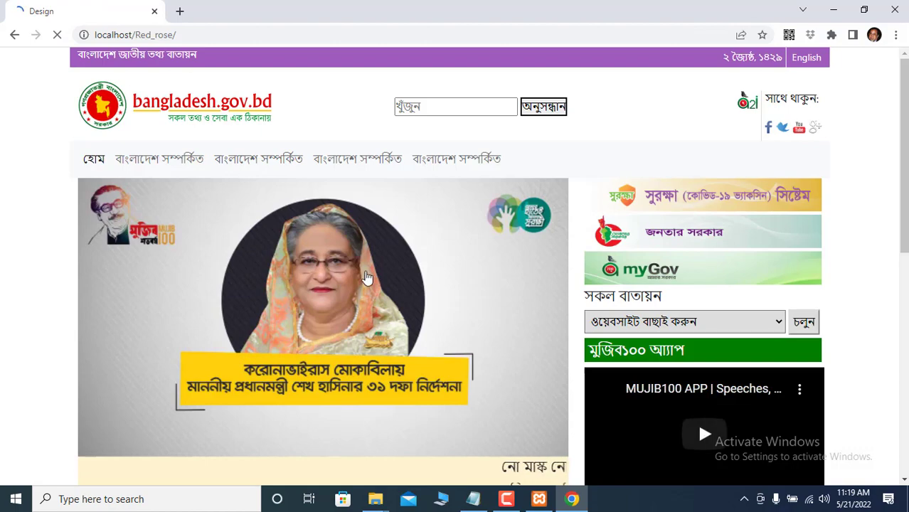
- Scroll through the Red_rose page to review its bangladesh.gov.bd-style design
scroll(408, 327, down, 7)
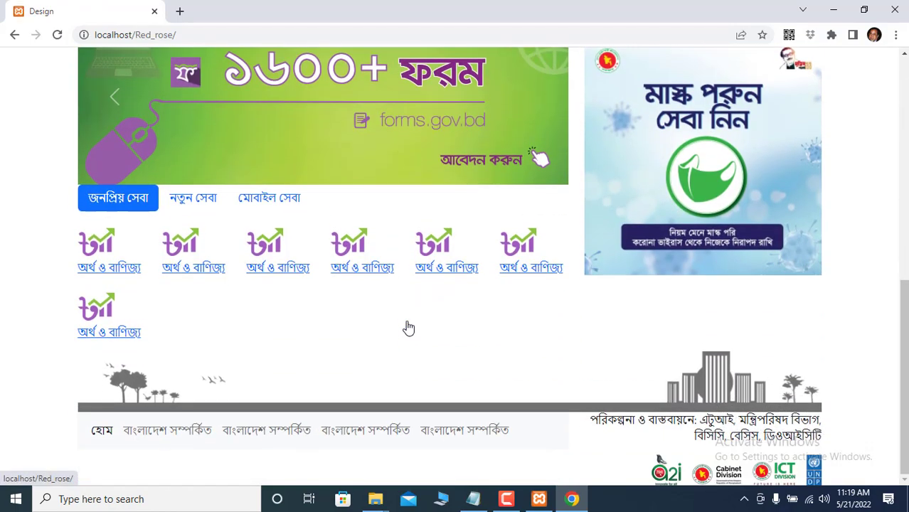
scroll(408, 327, up, 7)
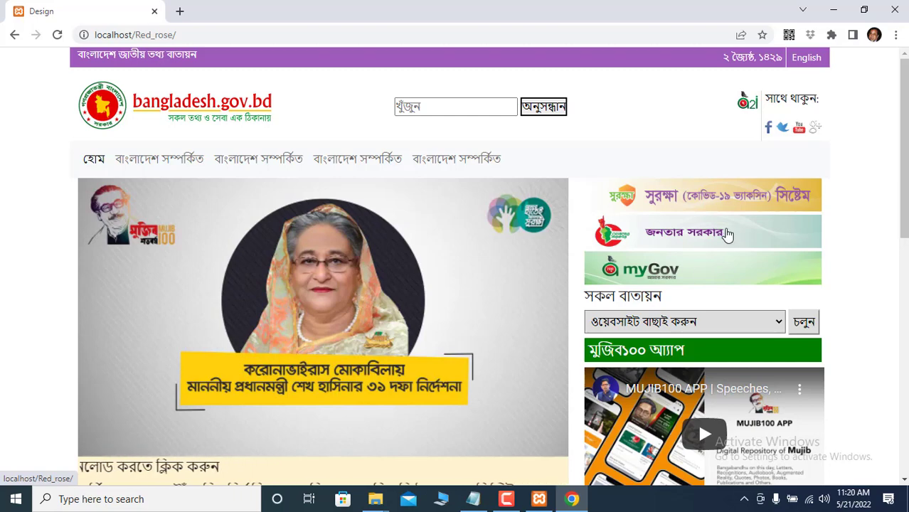
scroll(719, 384, down, 5)
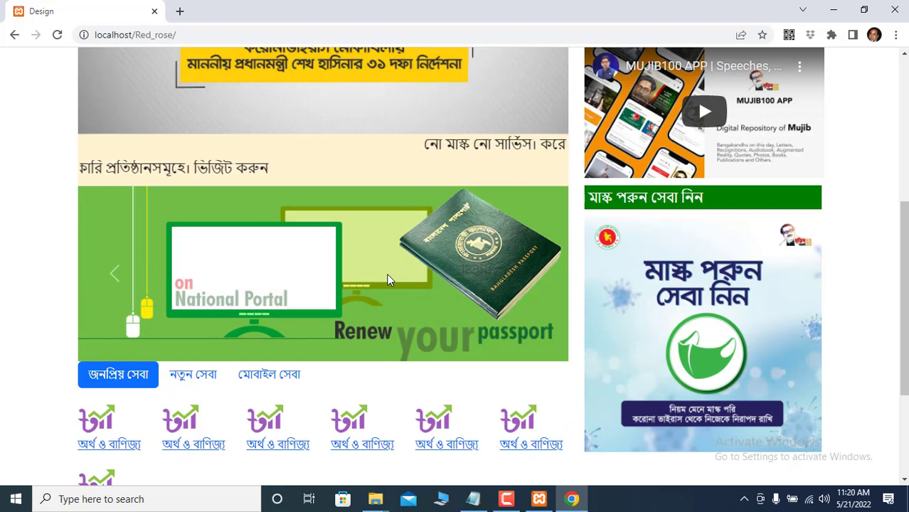
scroll(386, 273, down, 3)
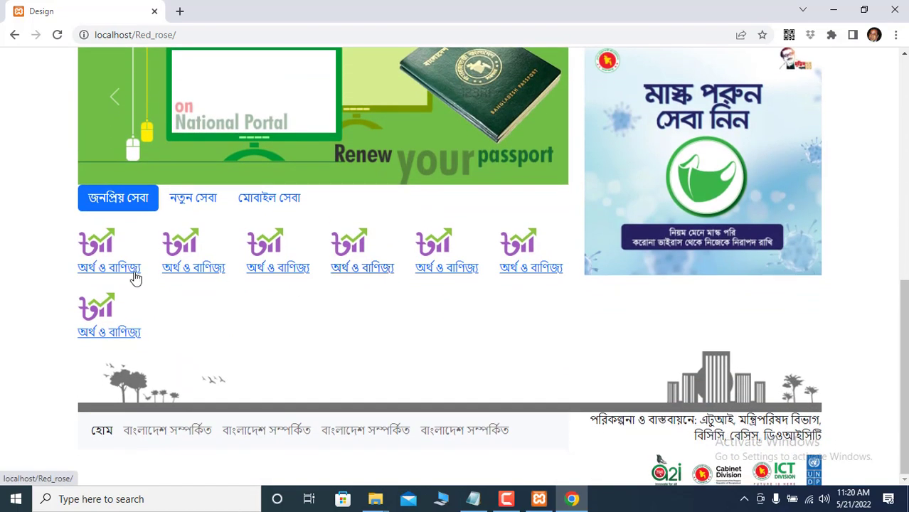
scroll(431, 319, up, 4)
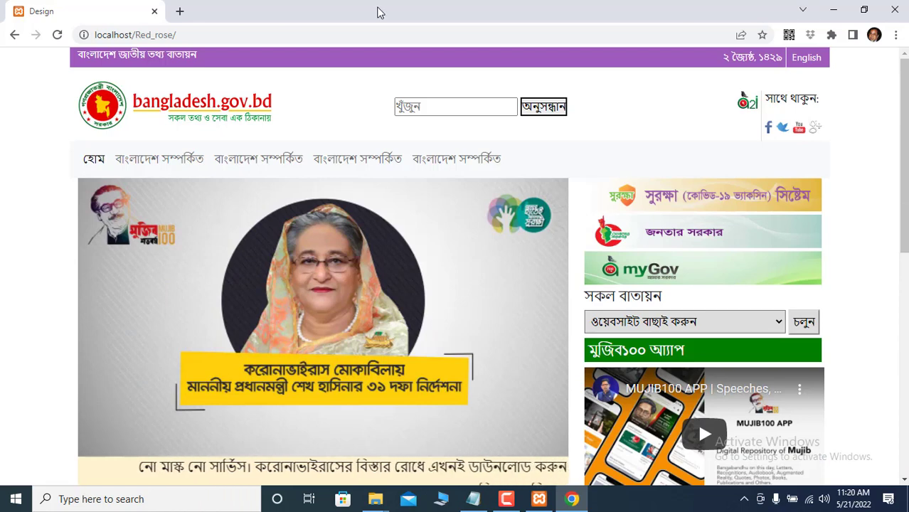
- Open wordpress.org in a new browser tab
click(179, 12)
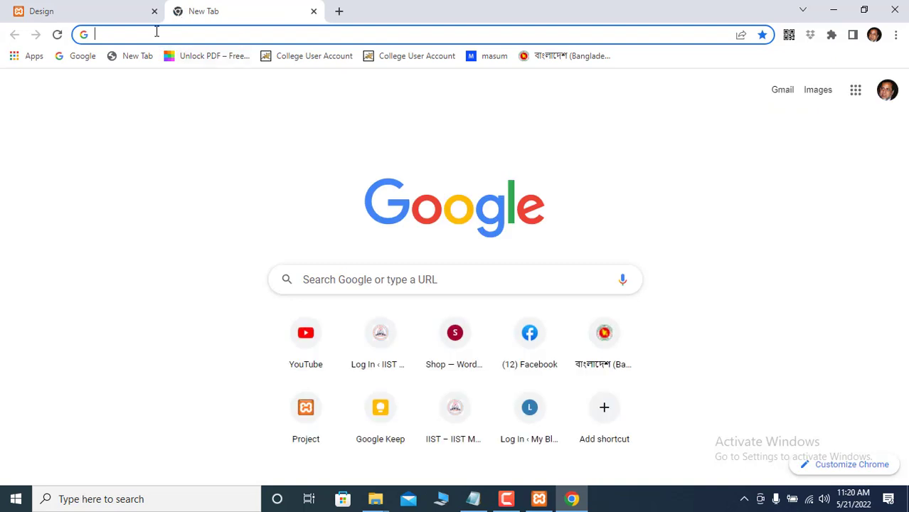
text(wordpress.org)
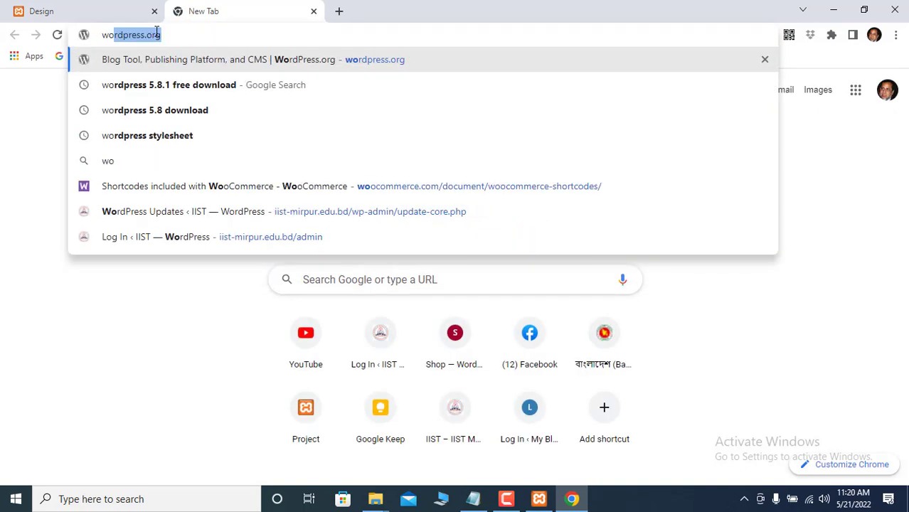
key(Return)
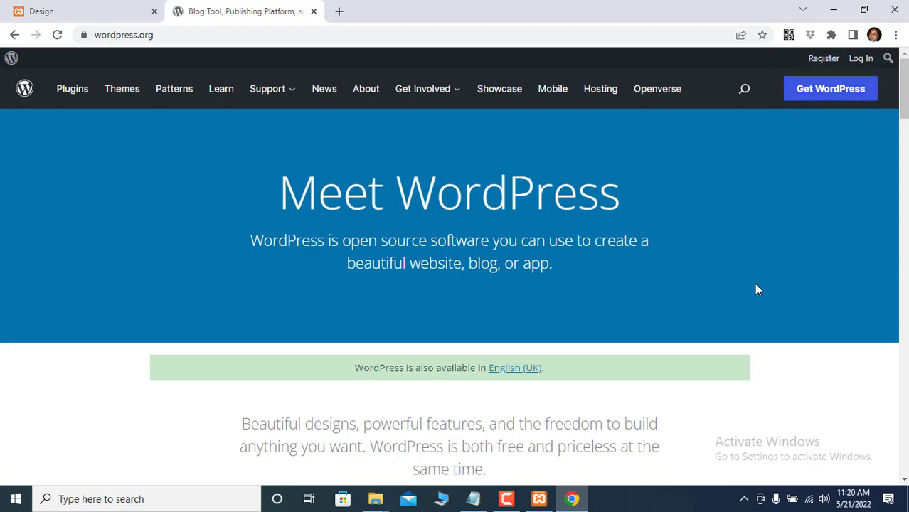
- Screenshot the Get WordPress area, then go to the WordPress download page
click(744, 498)
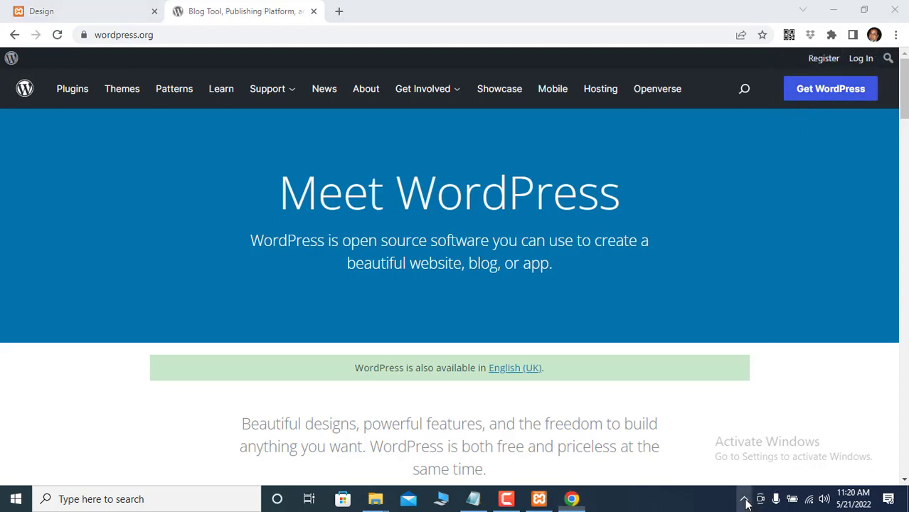
click(784, 446)
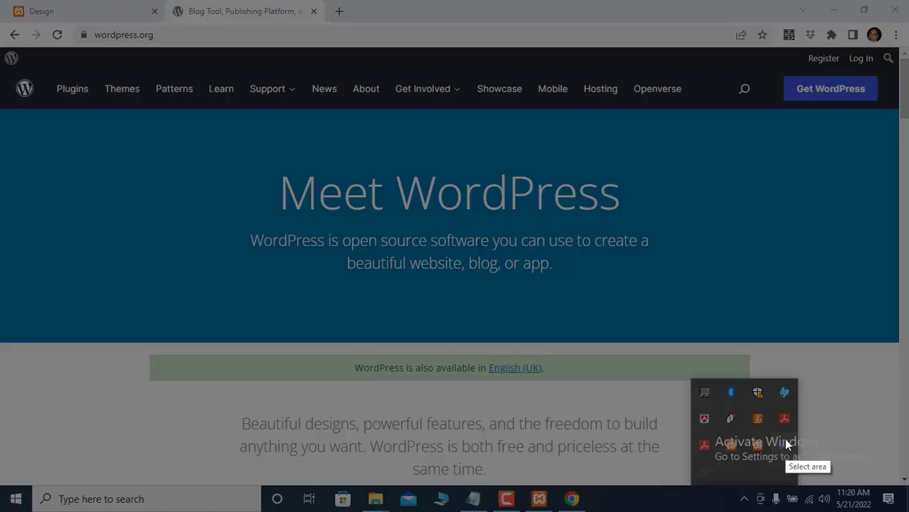
drag(769, 62, 888, 113)
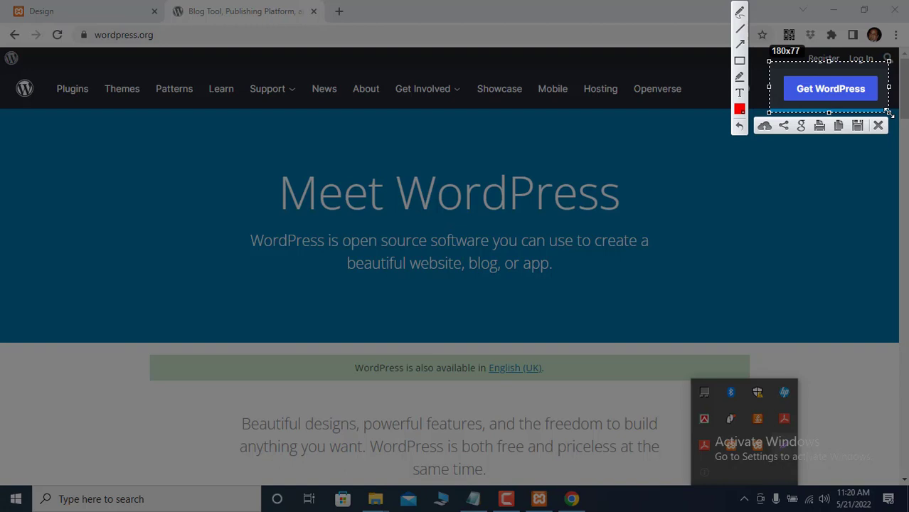
click(879, 126)
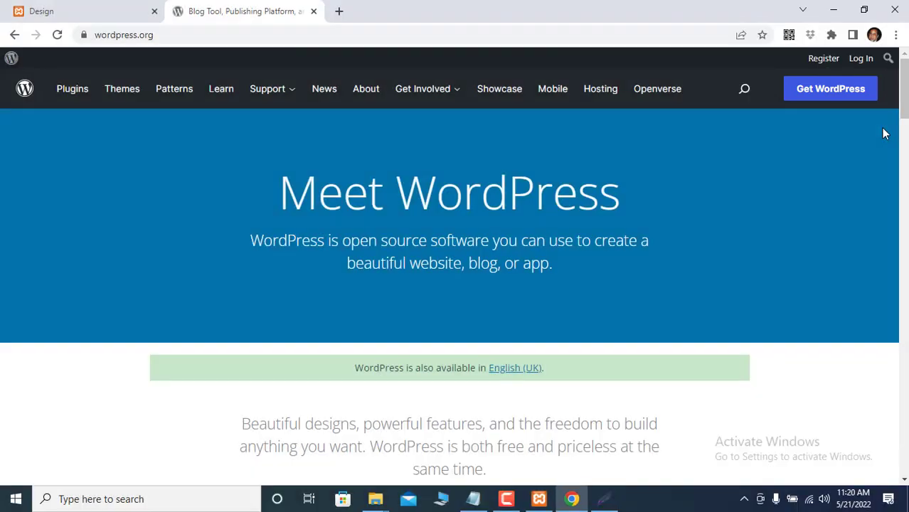
click(843, 89)
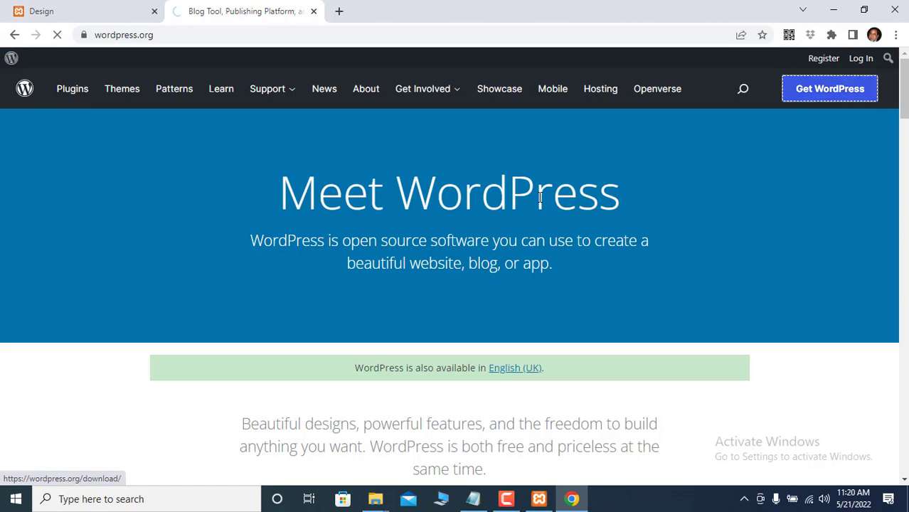
- Download the WordPress 5.9.3 zip and open Chrome's Downloads list
scroll(500, 229, down, 5)
scroll(498, 226, down, 5)
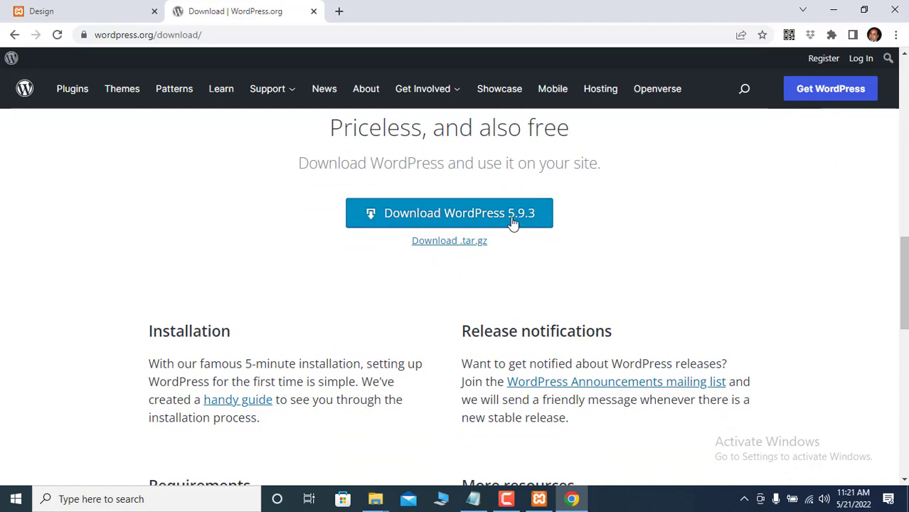
click(436, 216)
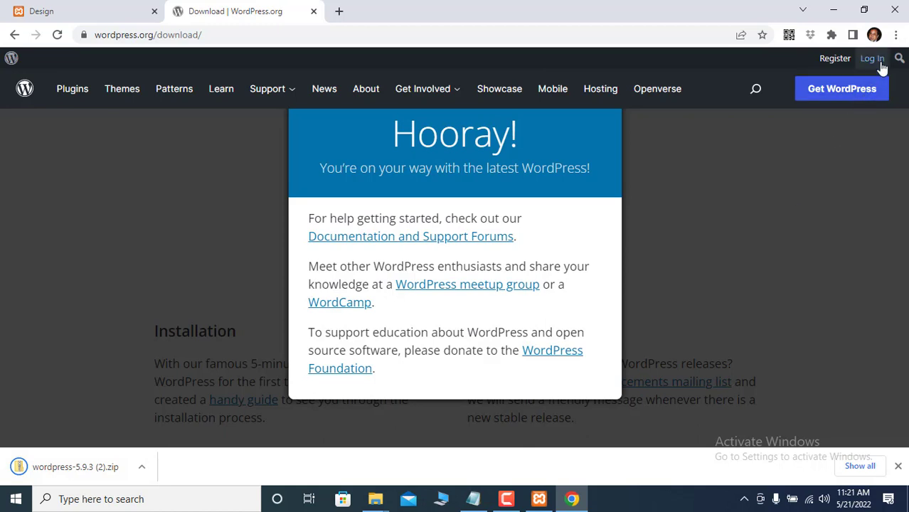
click(897, 35)
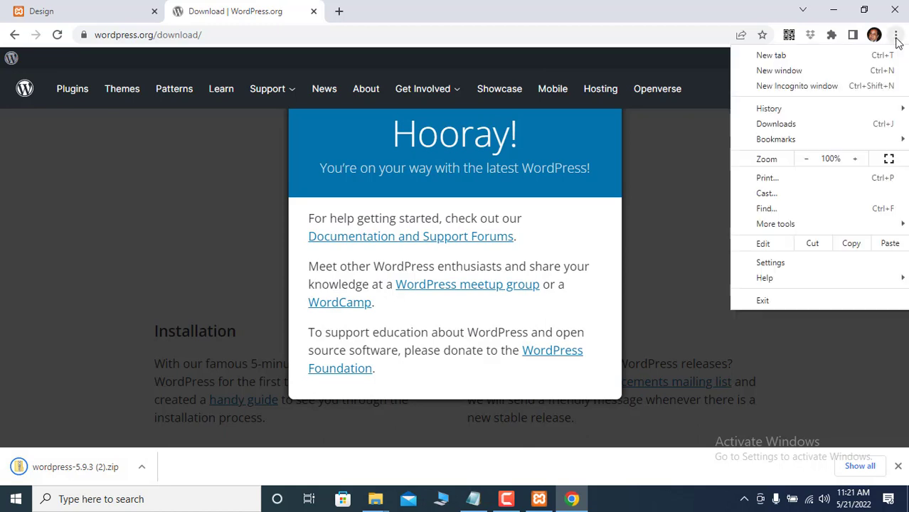
click(796, 125)
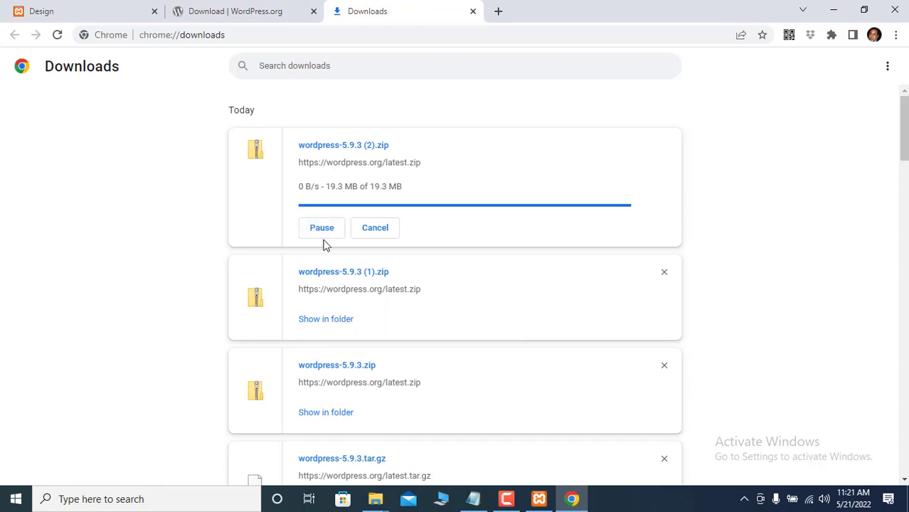
- Show the download in its folder and copy wordpress-5.9.3 (2).zip
click(322, 319)
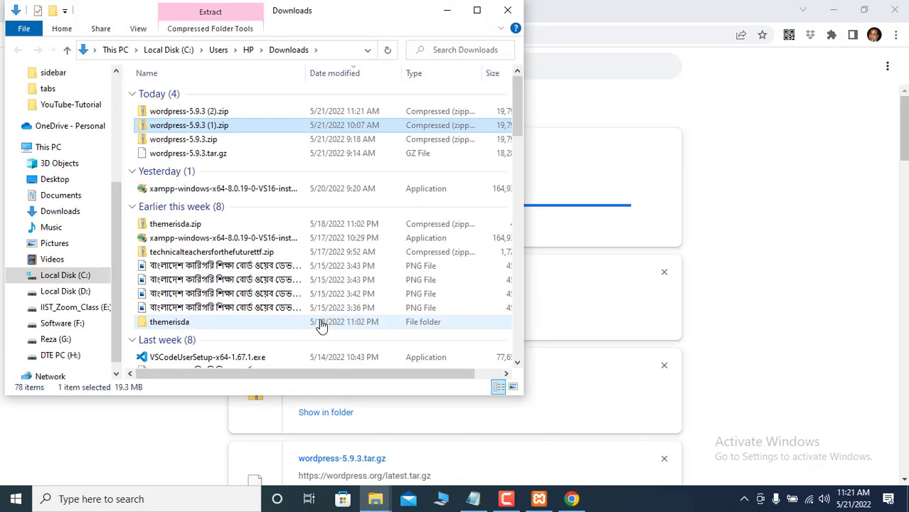
click(186, 112)
right_click(187, 112)
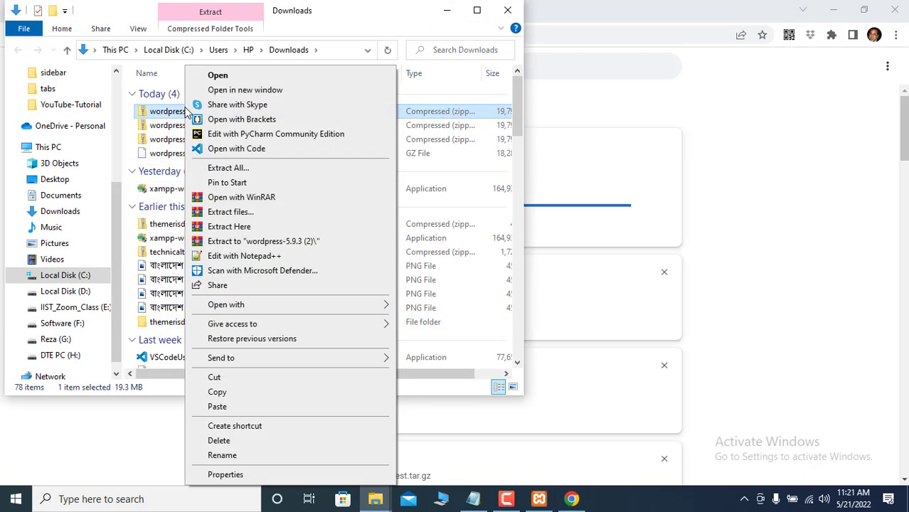
click(221, 393)
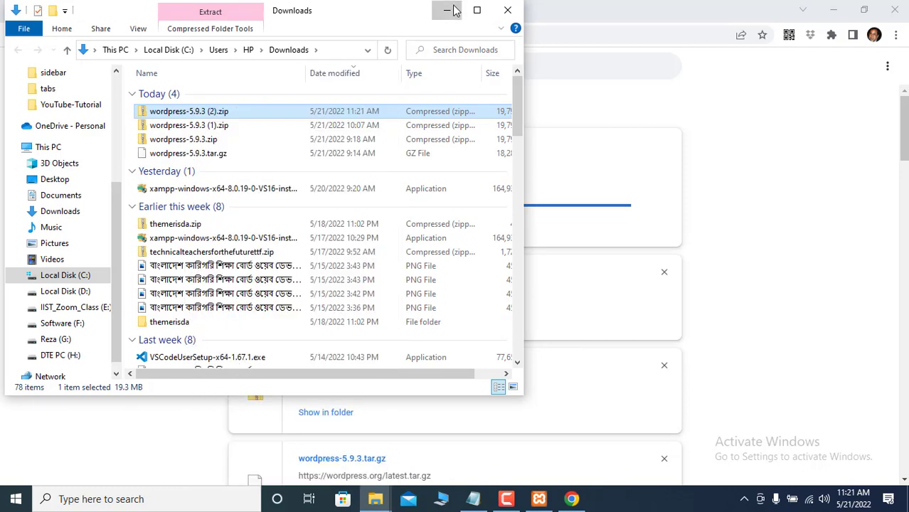
- Minimize Explorer and close the Downloads and WordPress.org tabs, leaving localhost/Red_rose
click(448, 10)
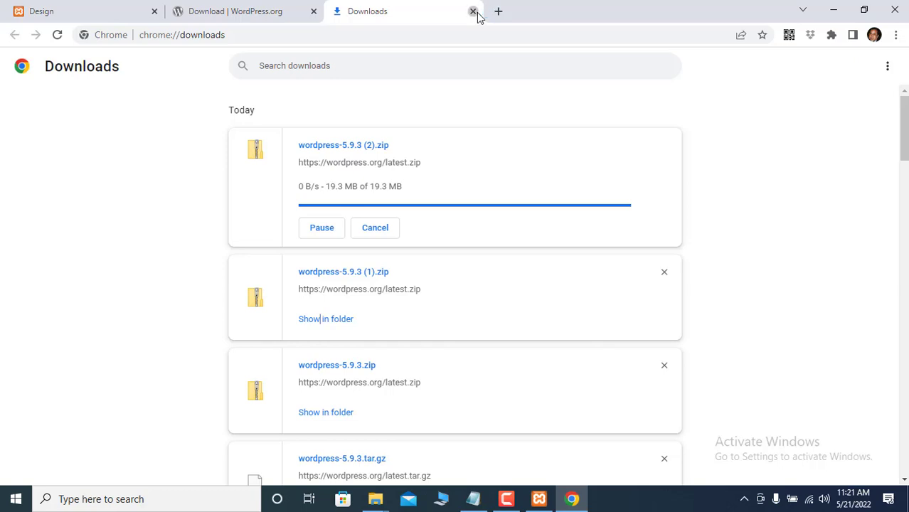
click(473, 11)
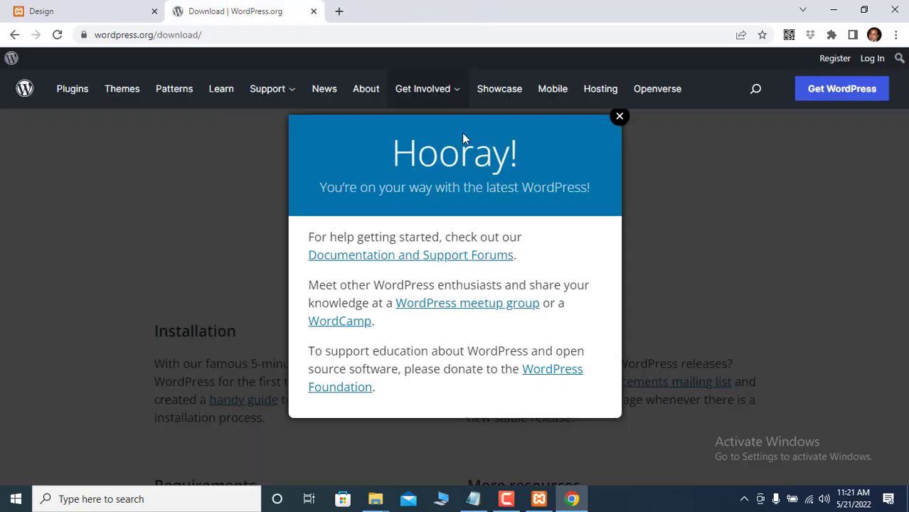
click(312, 12)
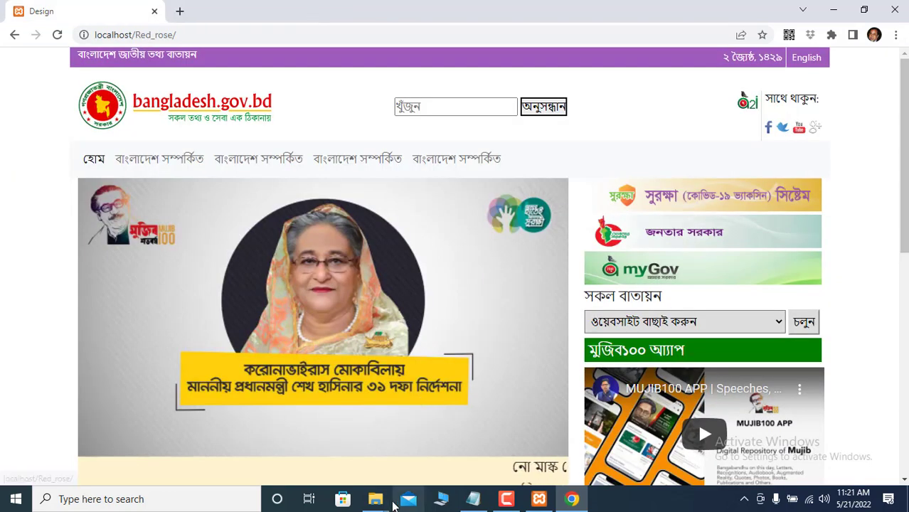
- Paste the wordpress-5.9.3 (2).zip copy into the Day-11-WP folder
mouse_move(375, 502)
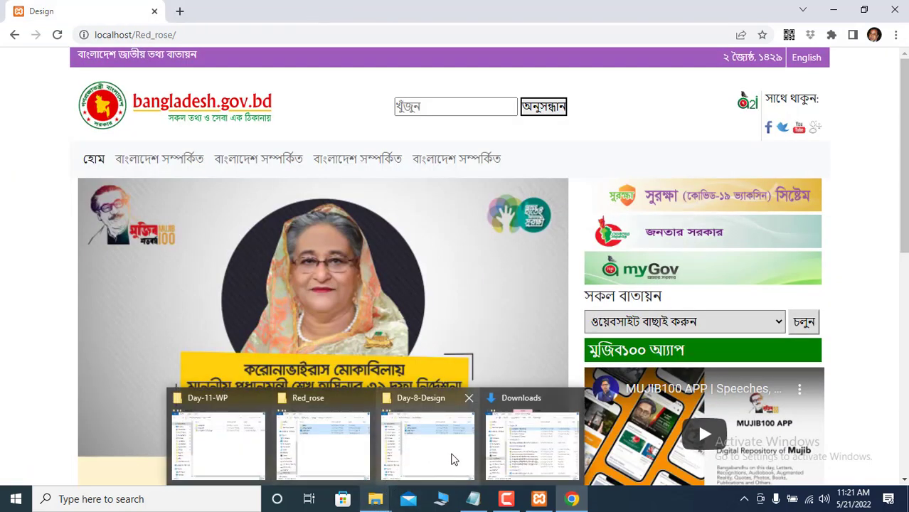
mouse_move(453, 459)
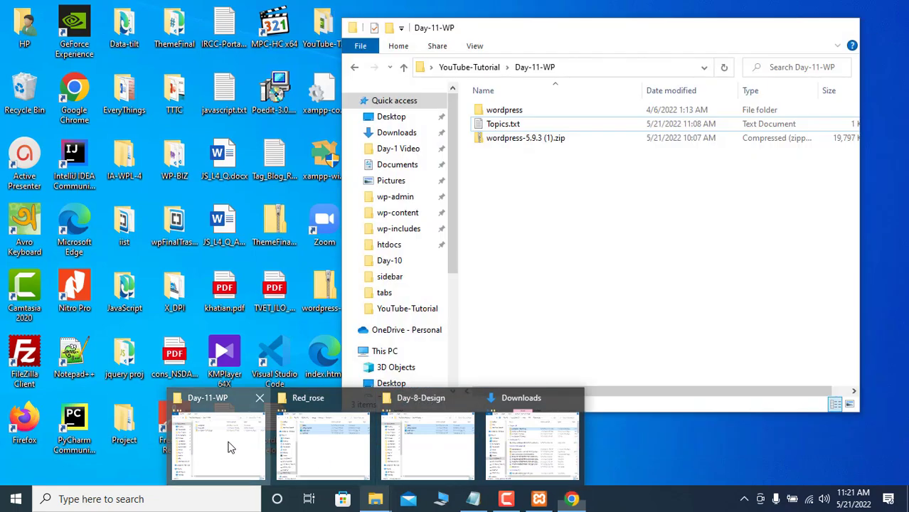
click(229, 444)
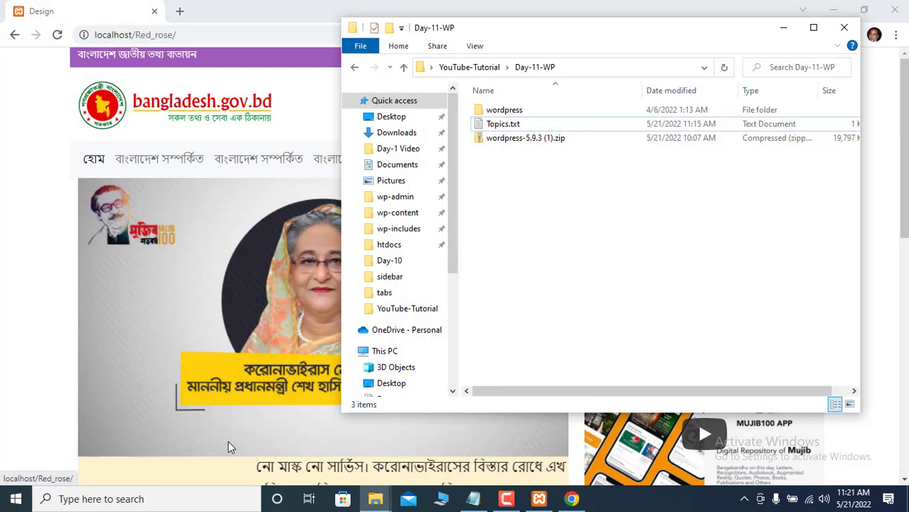
right_click(490, 264)
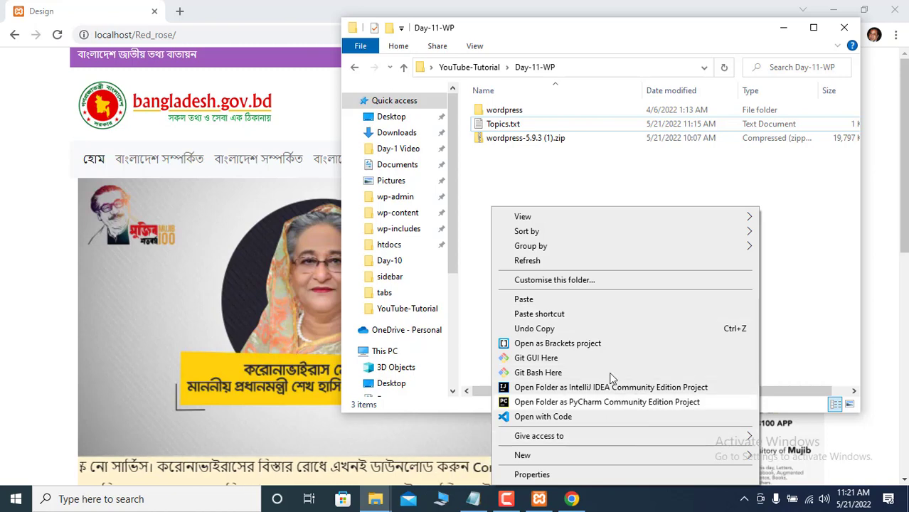
click(525, 299)
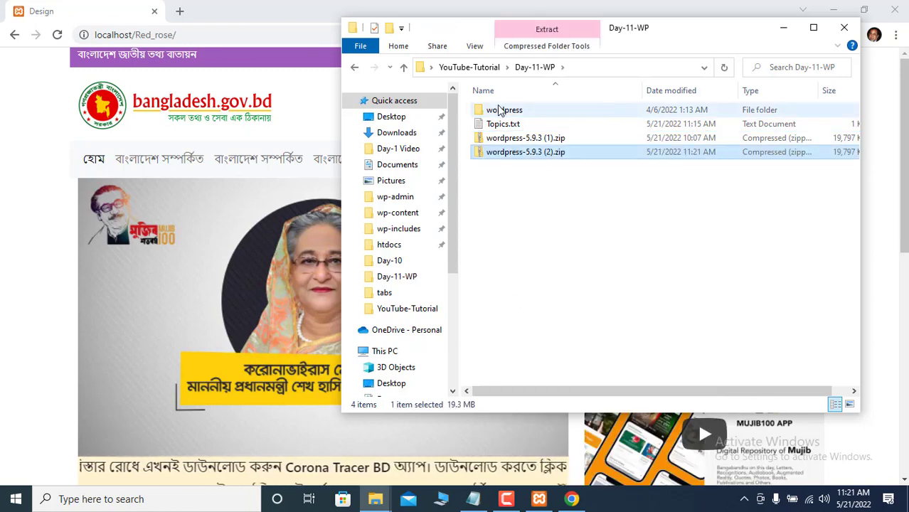
key(Delete)
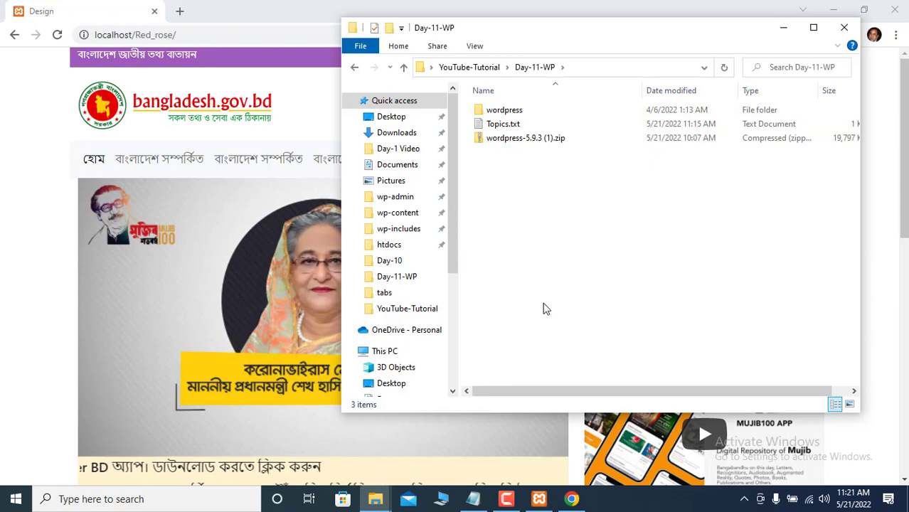
key(ctrl+z)
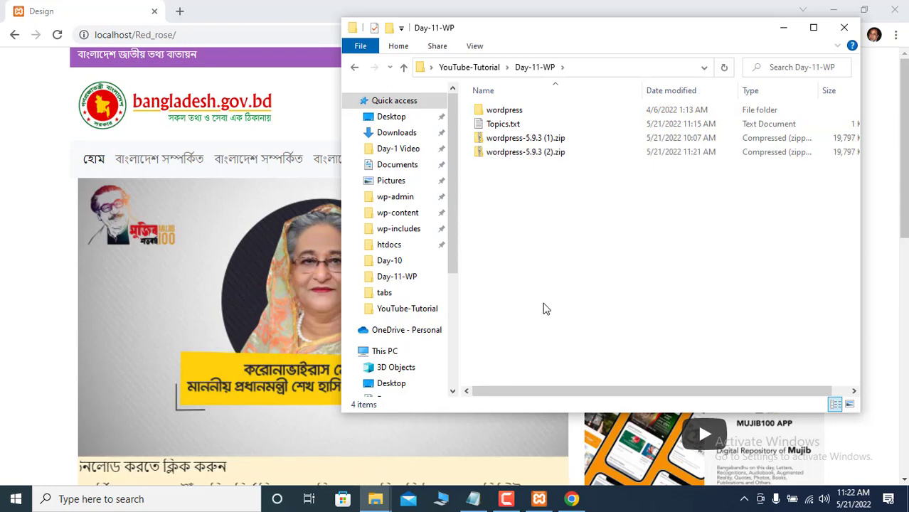
- Delete the old wordpress folder from Day-11-WP and select the wordpress-5.9.3 (2).zip archive
click(518, 115)
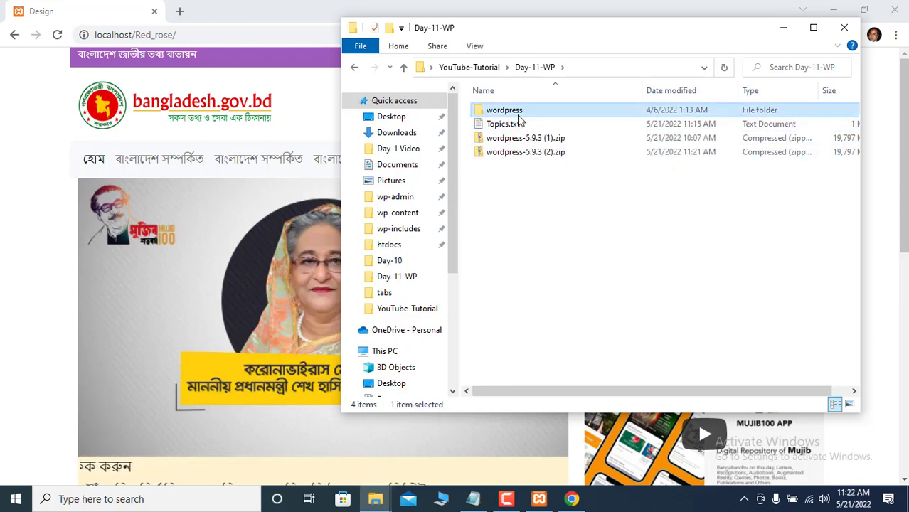
key(Delete)
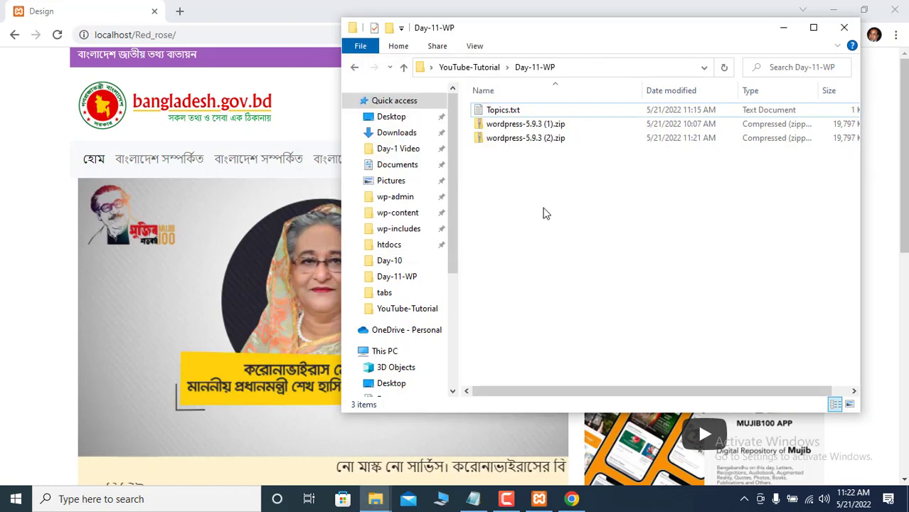
click(513, 139)
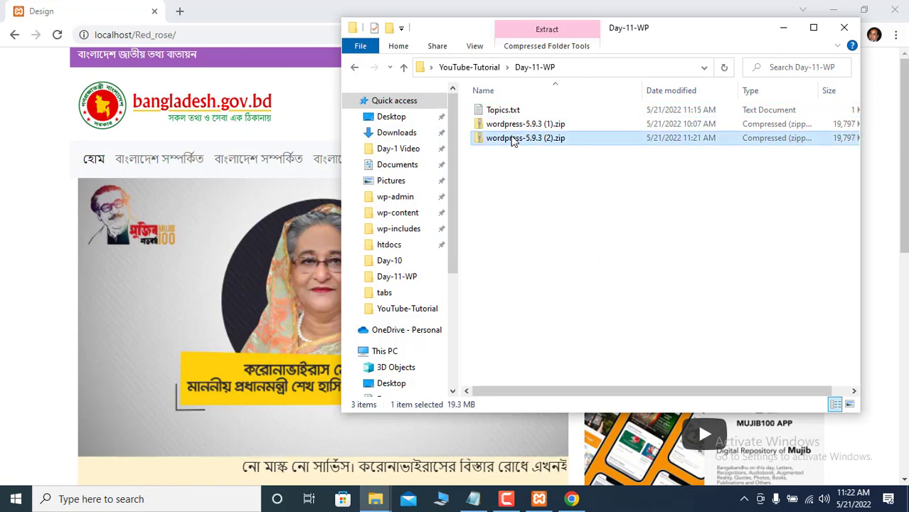
right_click(513, 141)
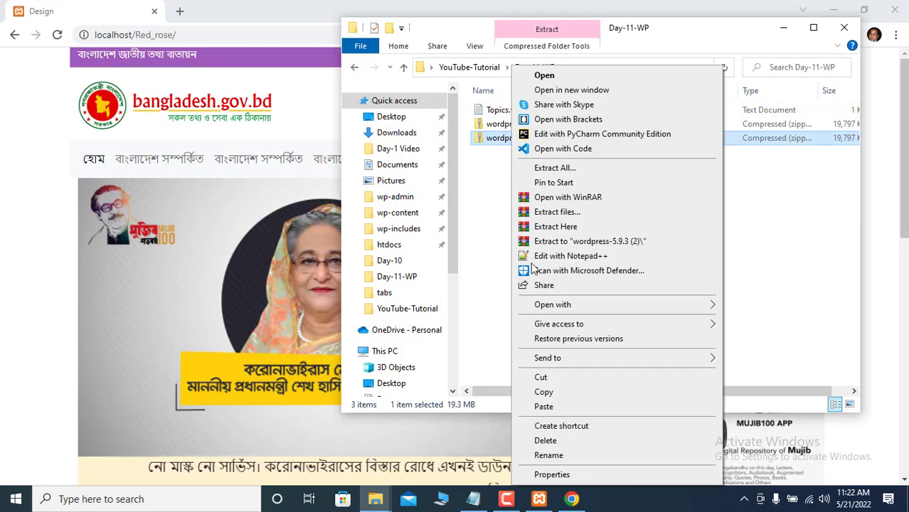
mouse_move(553, 306)
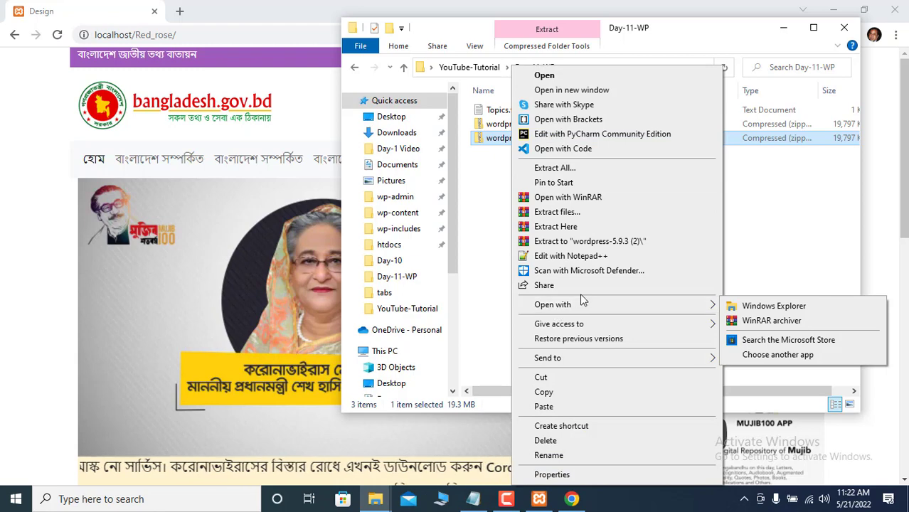
- Extract the zip here, then copy all 19 items inside the new wordpress folder
click(555, 227)
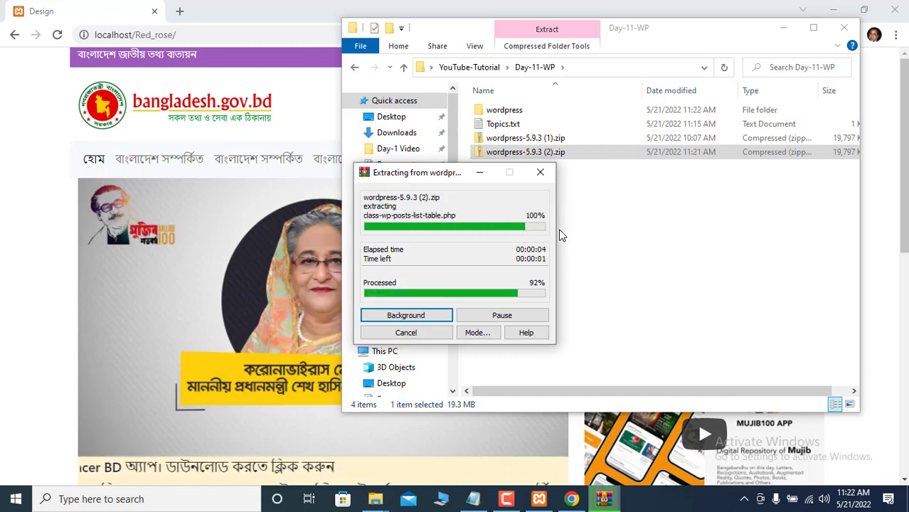
double_click(512, 111)
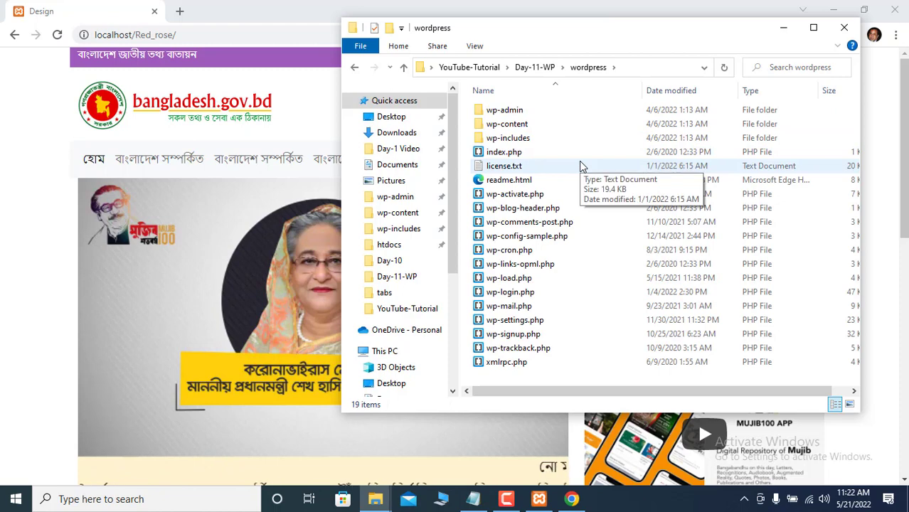
key(ctrl+a)
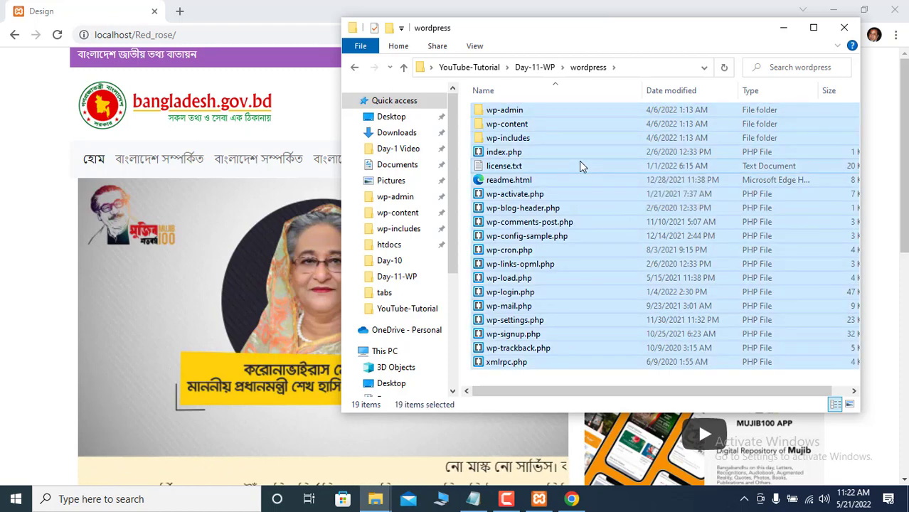
right_click(579, 165)
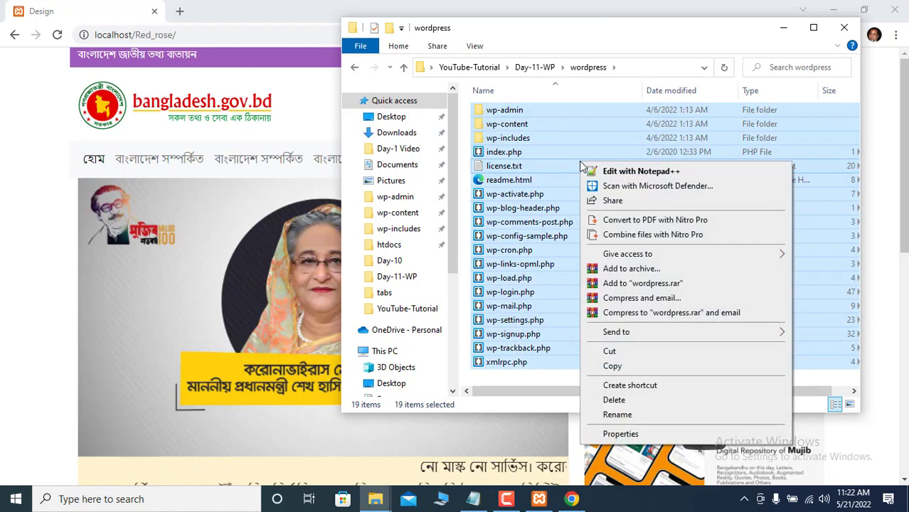
click(612, 366)
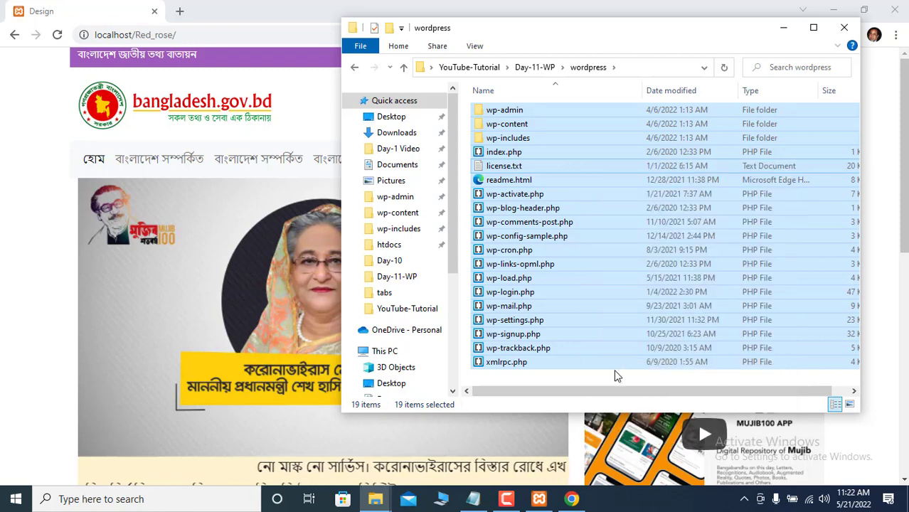
click(782, 28)
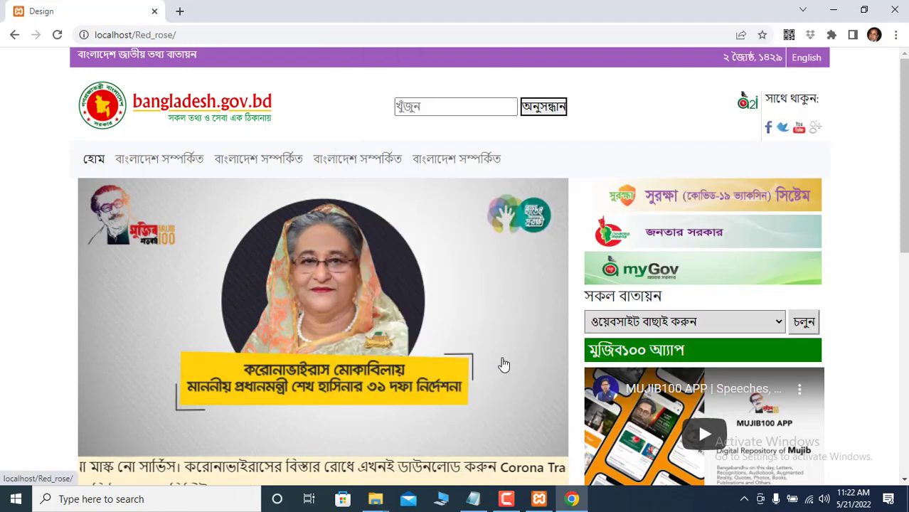
mouse_move(373, 502)
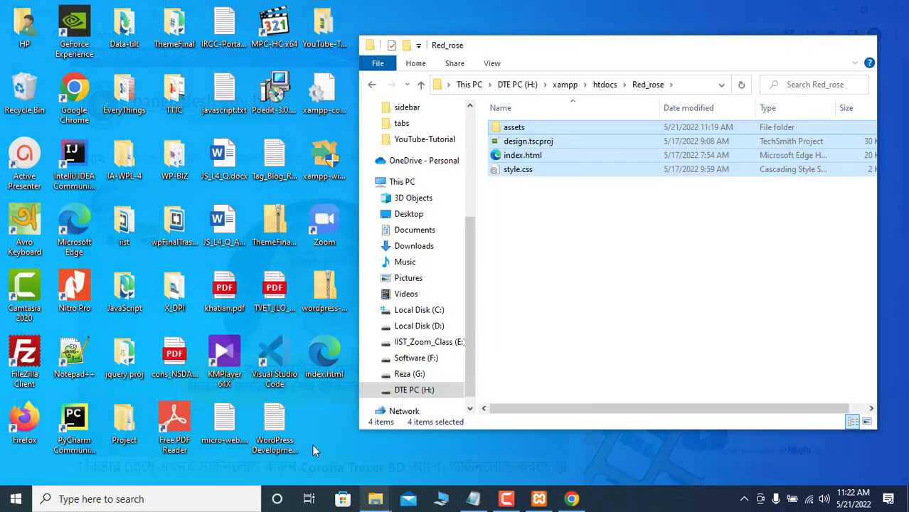
- Create a new folder named wpd21 inside htdocs
click(317, 446)
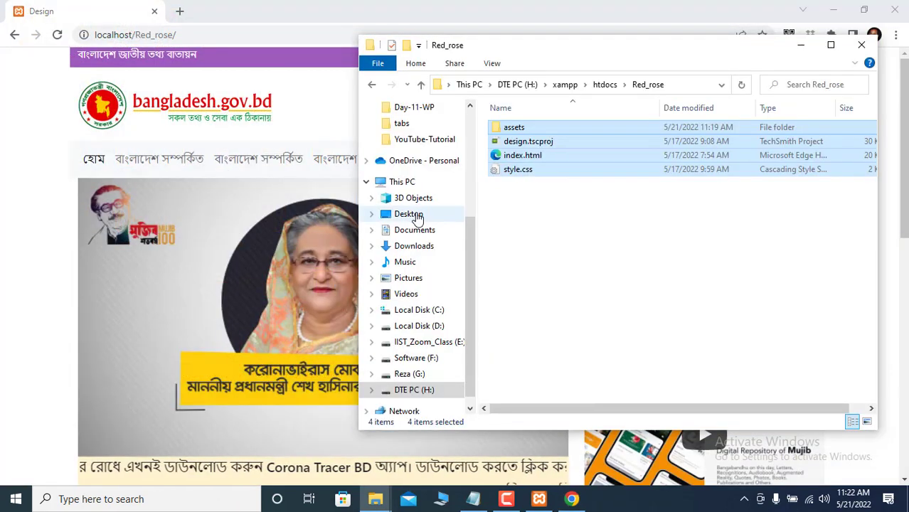
click(420, 84)
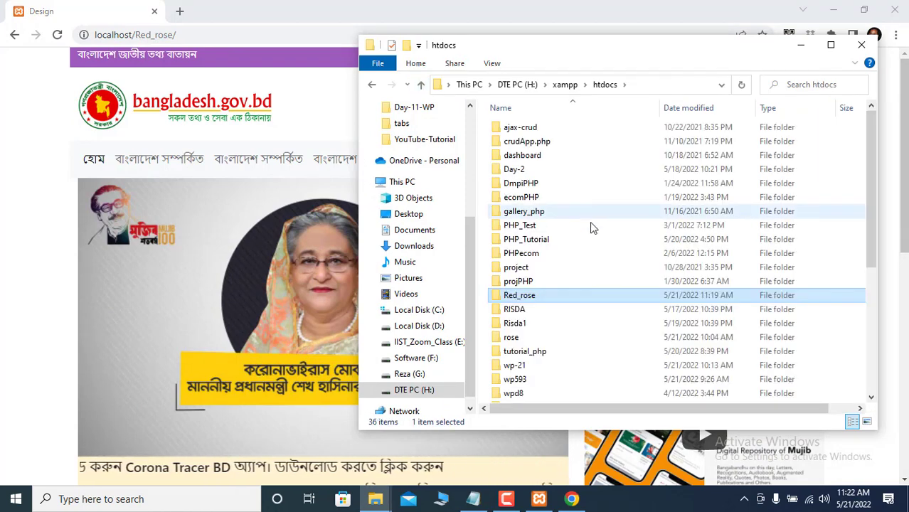
right_click(588, 278)
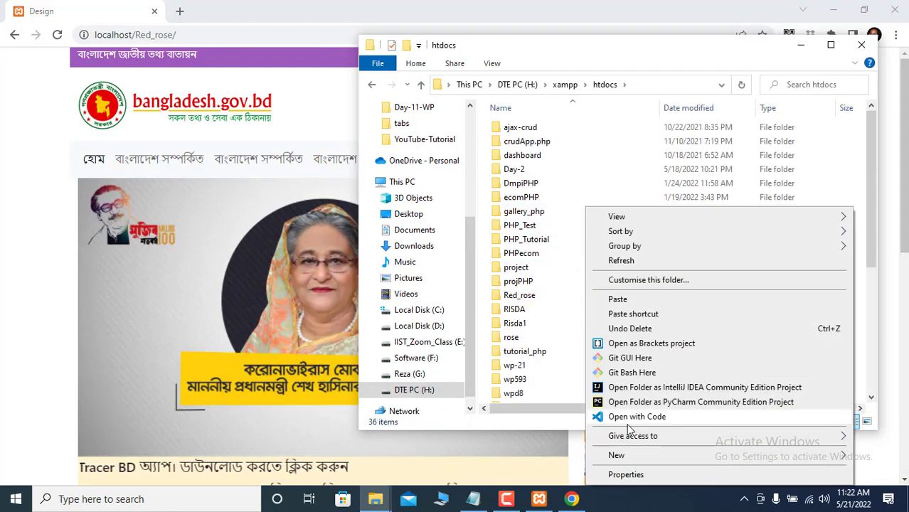
mouse_move(643, 460)
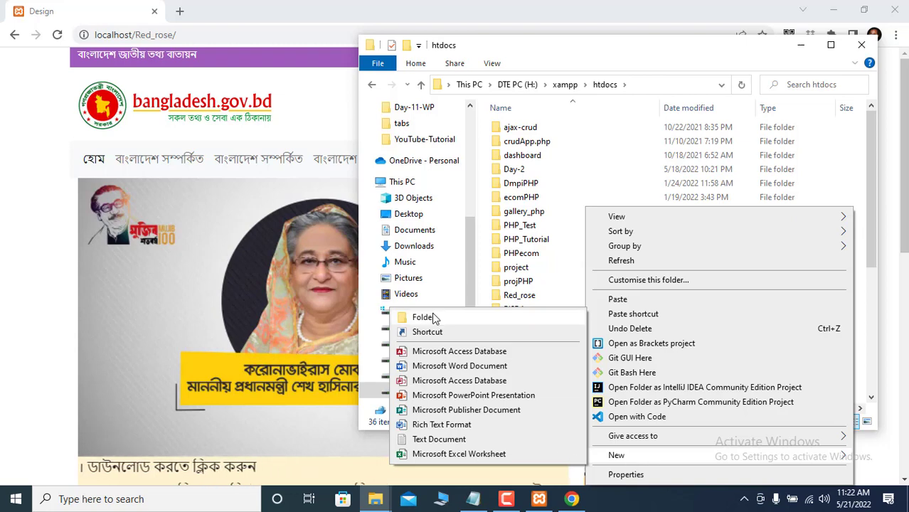
click(431, 317)
text(wpd21)
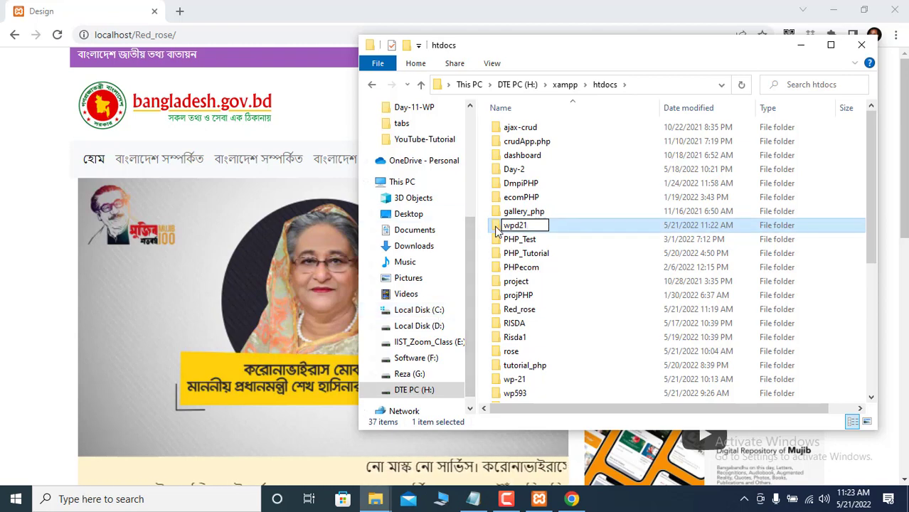
key(Return)
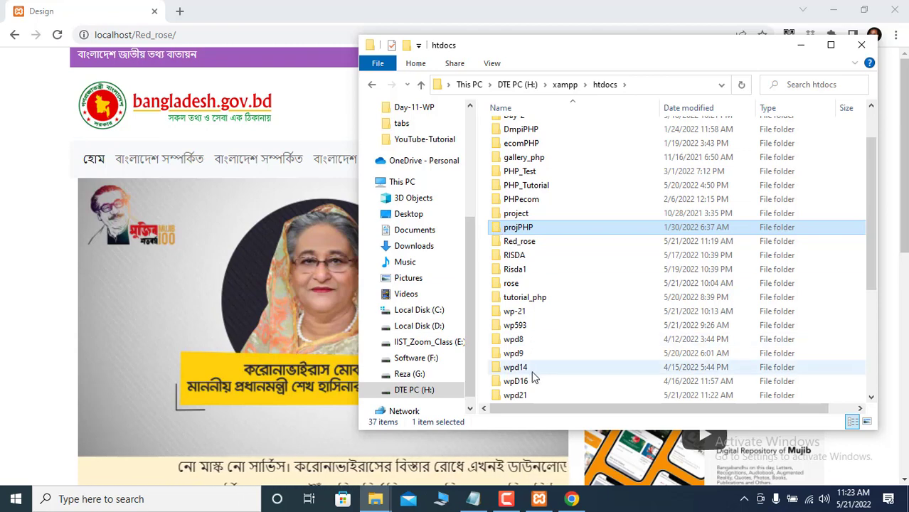
- Paste the copied WordPress files into the empty wpd21 folder
scroll(533, 375, down, 4)
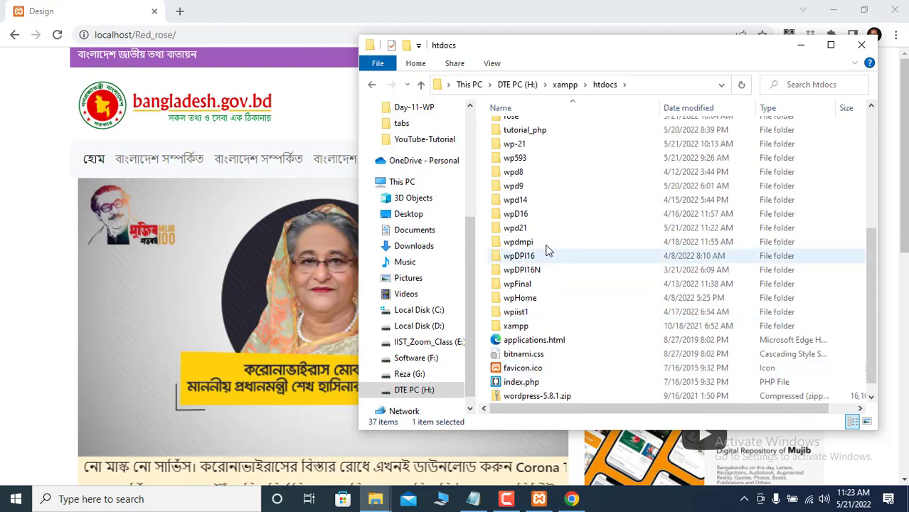
double_click(527, 232)
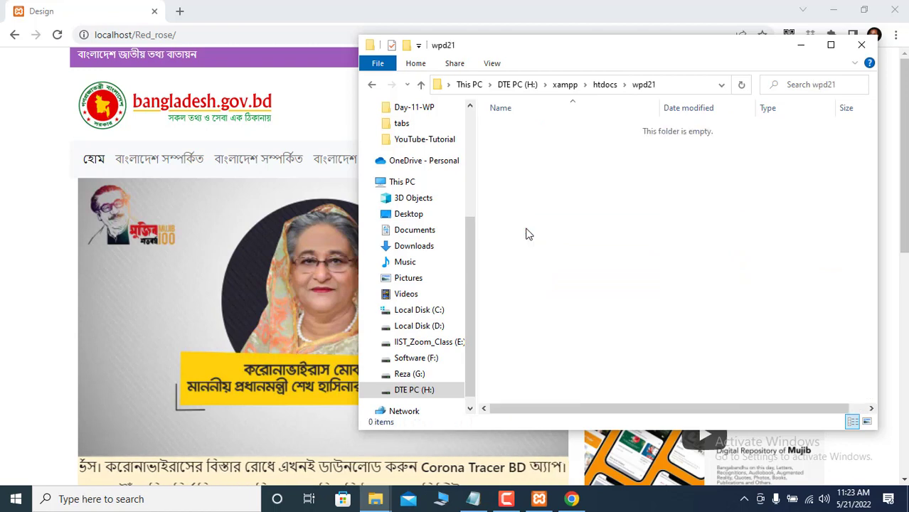
right_click(527, 234)
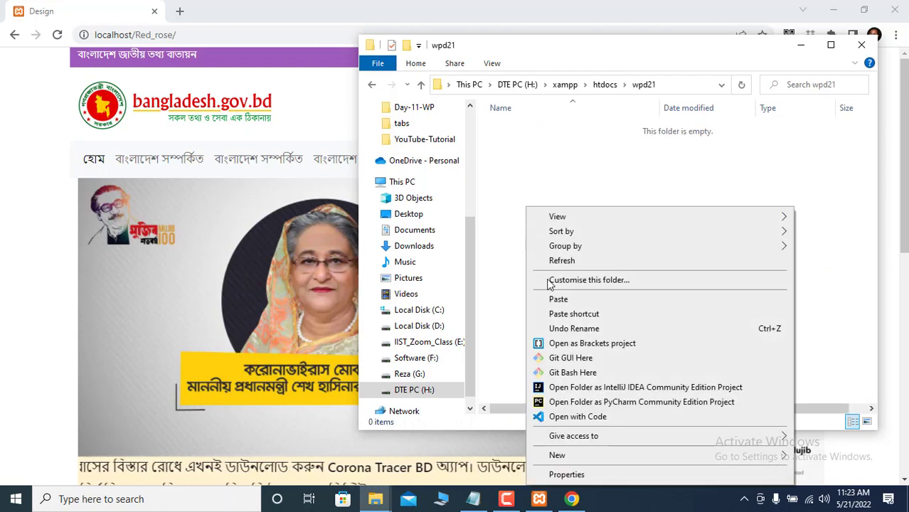
click(565, 300)
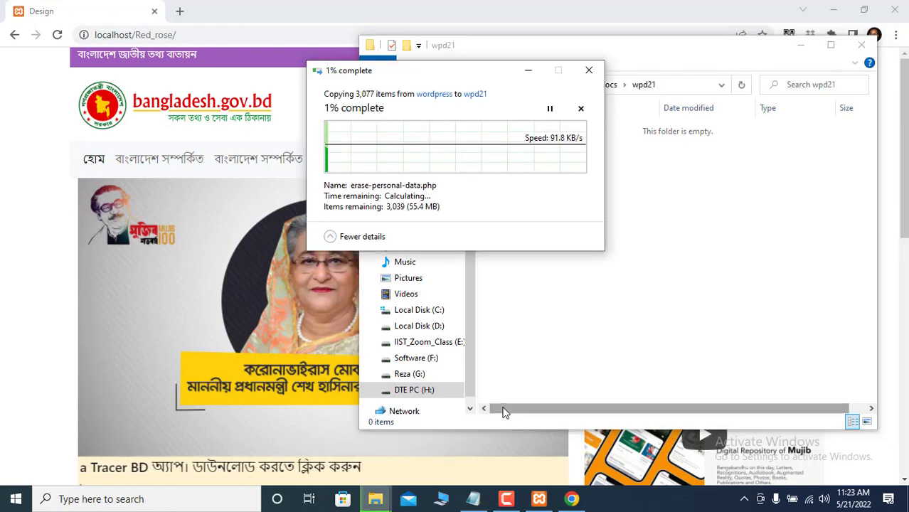
- Load localhost in a new browser tab and open phpMyAdmin from the XAMPP dashboard
mouse_move(540, 501)
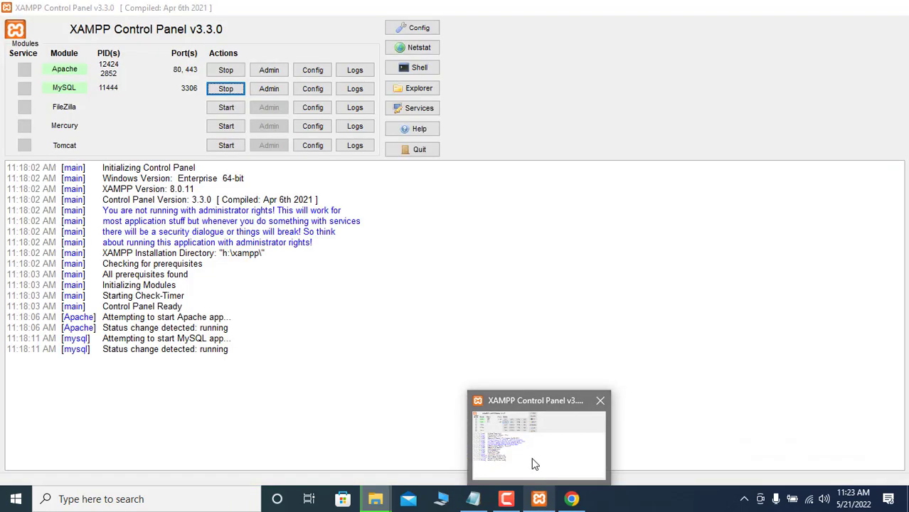
click(535, 464)
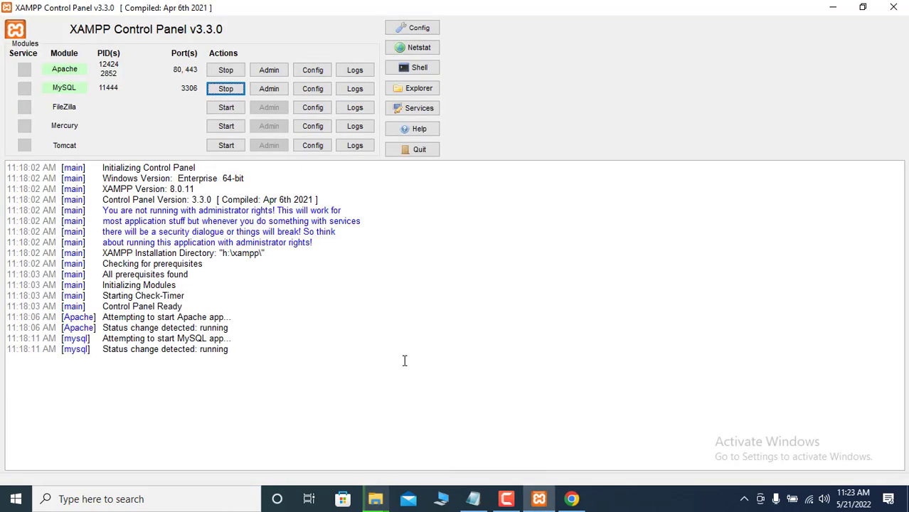
click(273, 94)
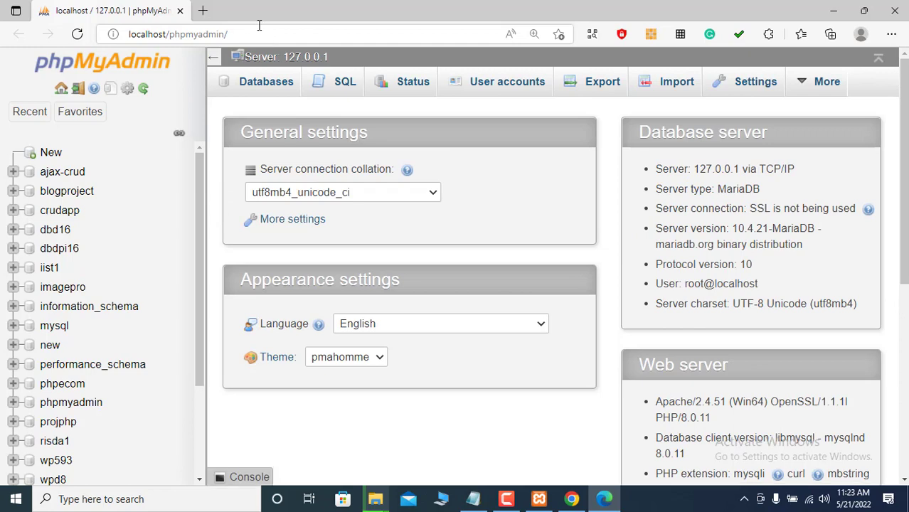
click(203, 12)
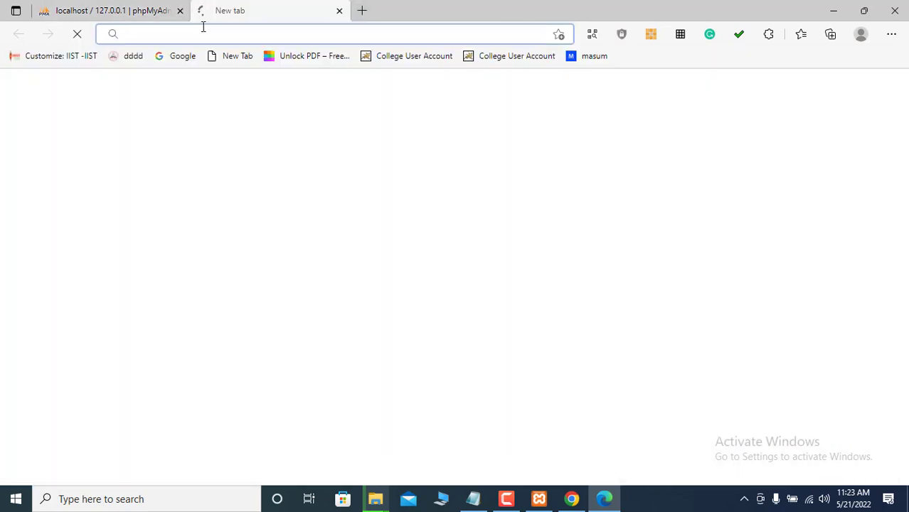
text(lo)
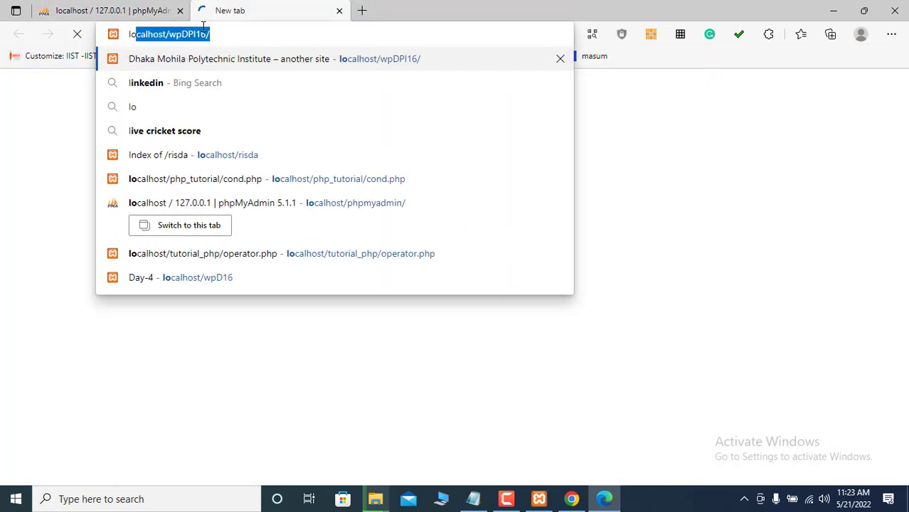
text(calhost/wpDPI16/)
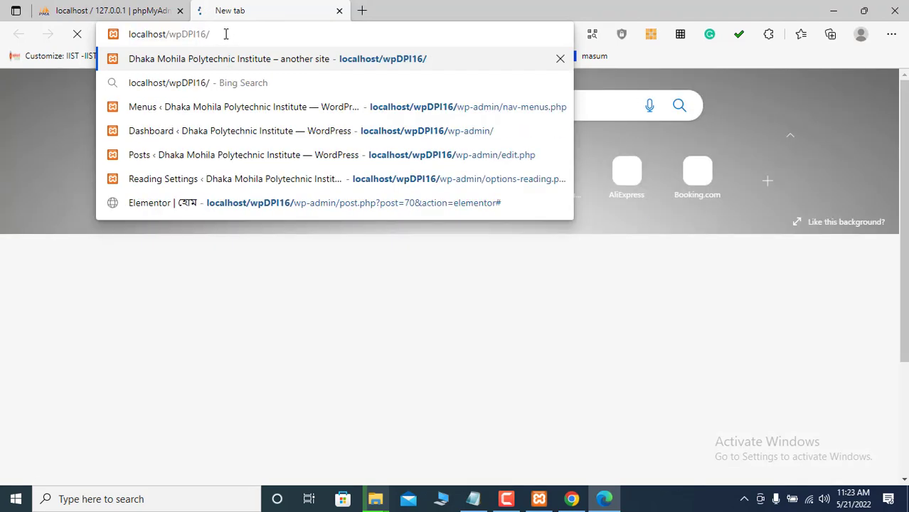
key(BackSpace)
key(BackSpace)
key(BackSpace)
key(BackSpace)
key(BackSpace)
key(BackSpace)
key(BackSpace)
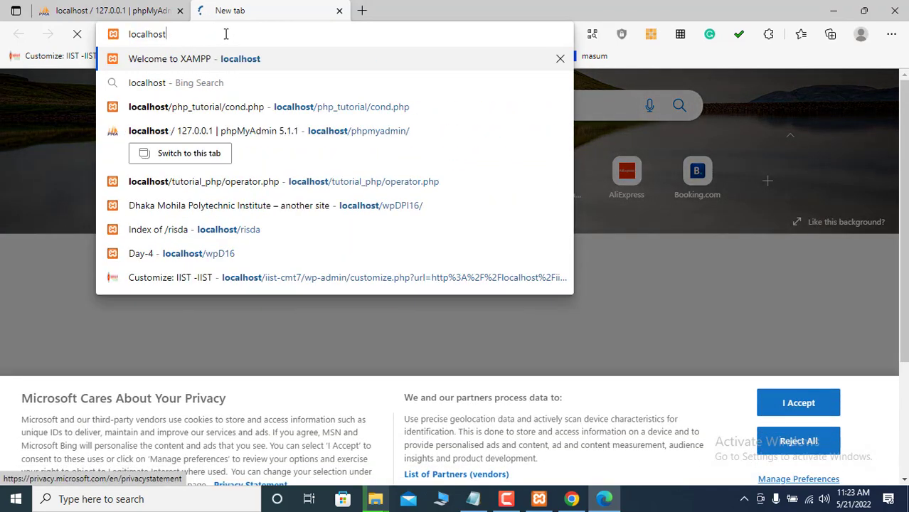
key(Return)
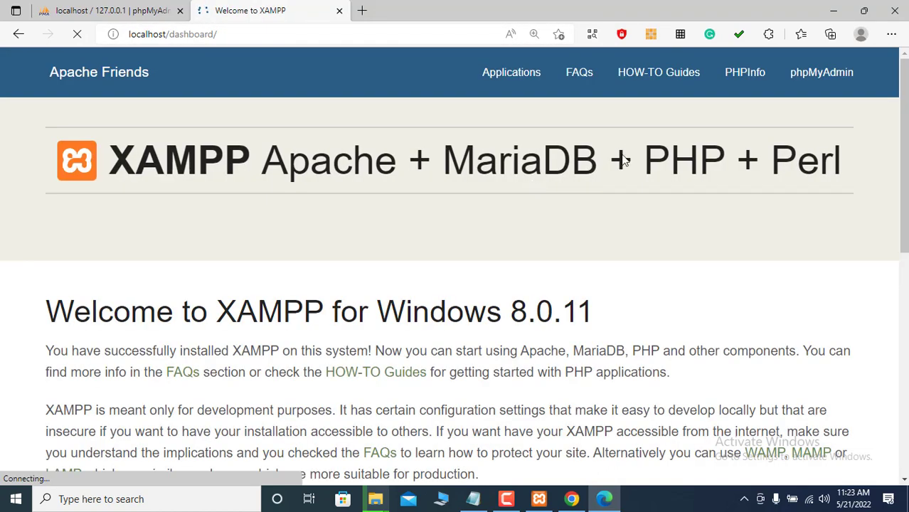
click(812, 80)
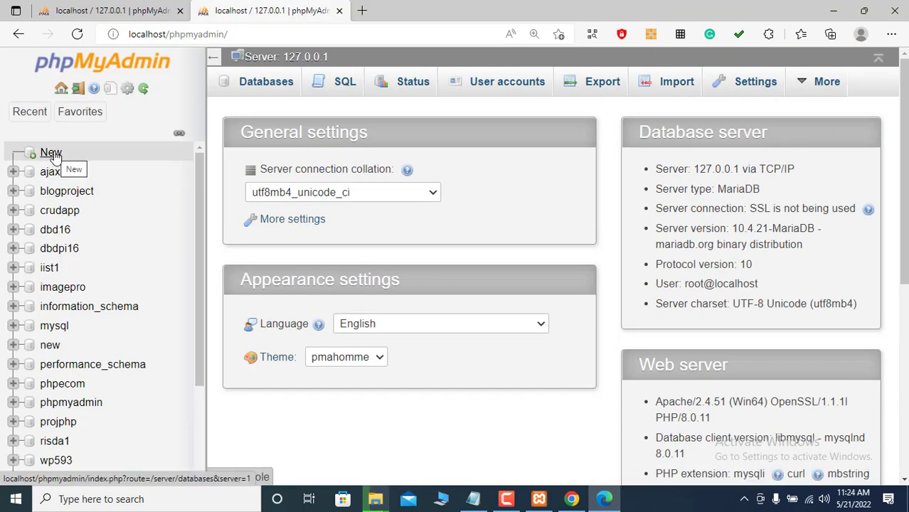
- Create the database db21 with the default utf8mb4_general_ci collation
click(57, 156)
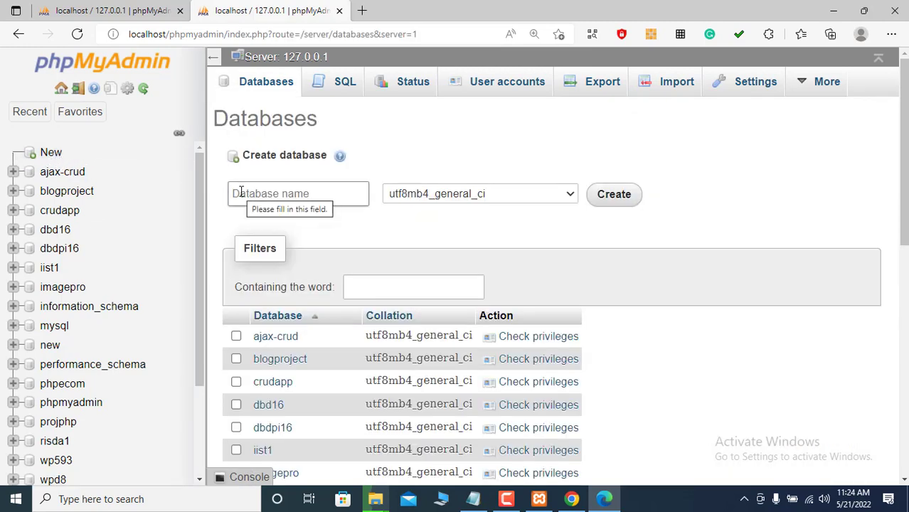
click(240, 192)
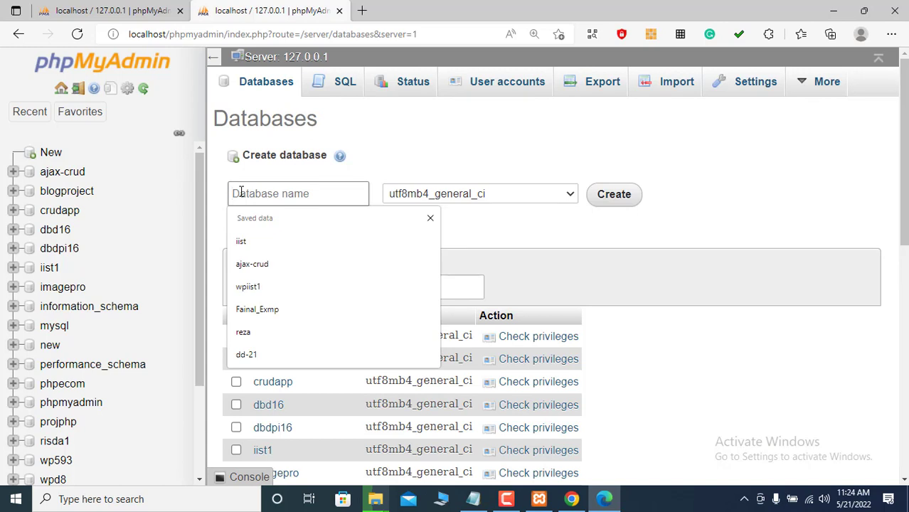
text(b)
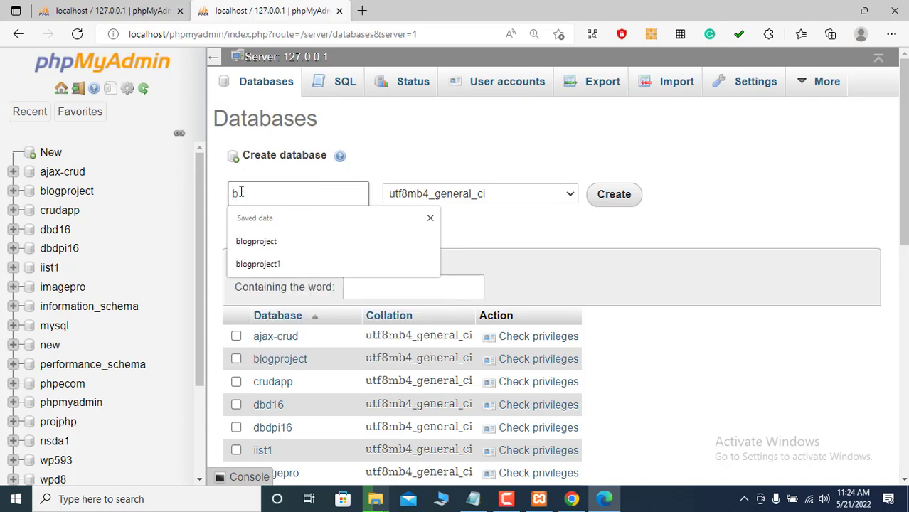
key(BackSpace)
text(db)
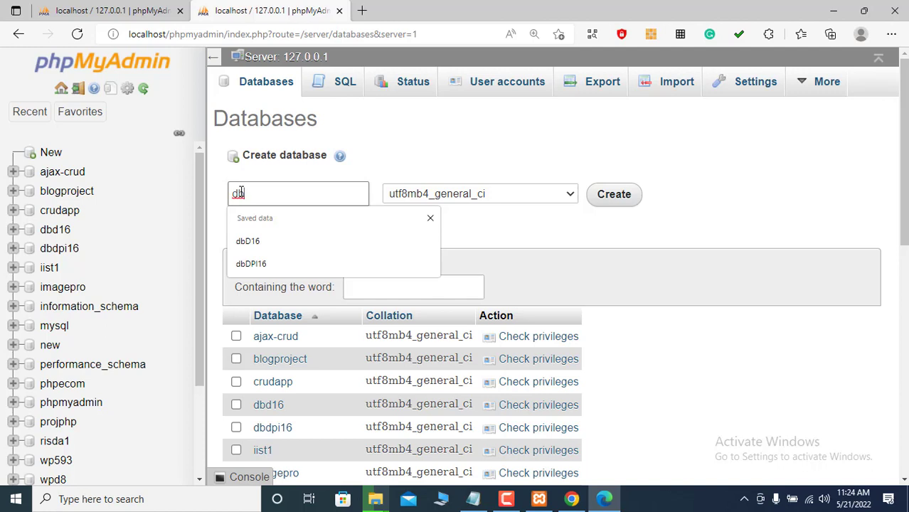
text(21)
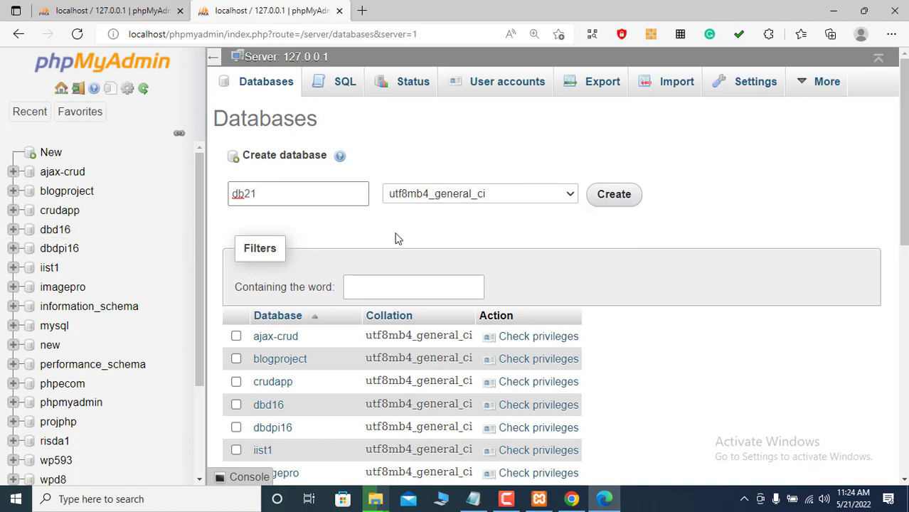
click(613, 196)
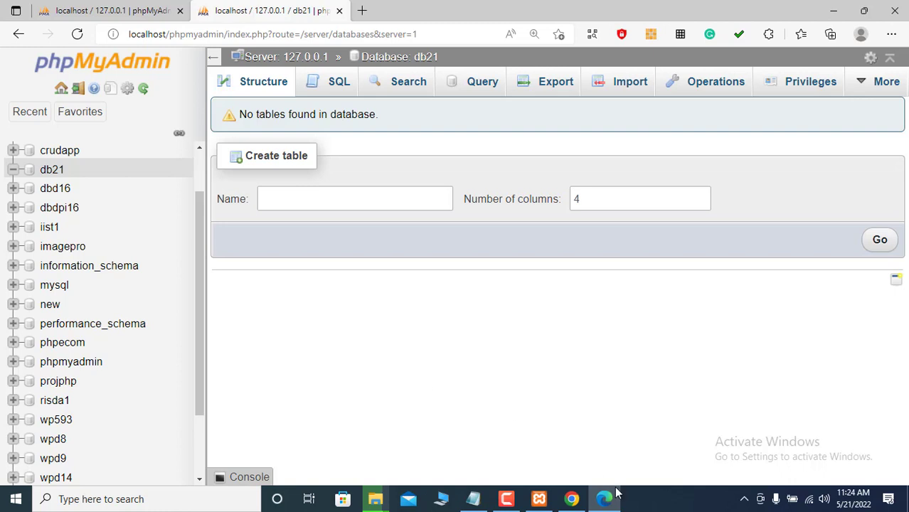
mouse_move(567, 502)
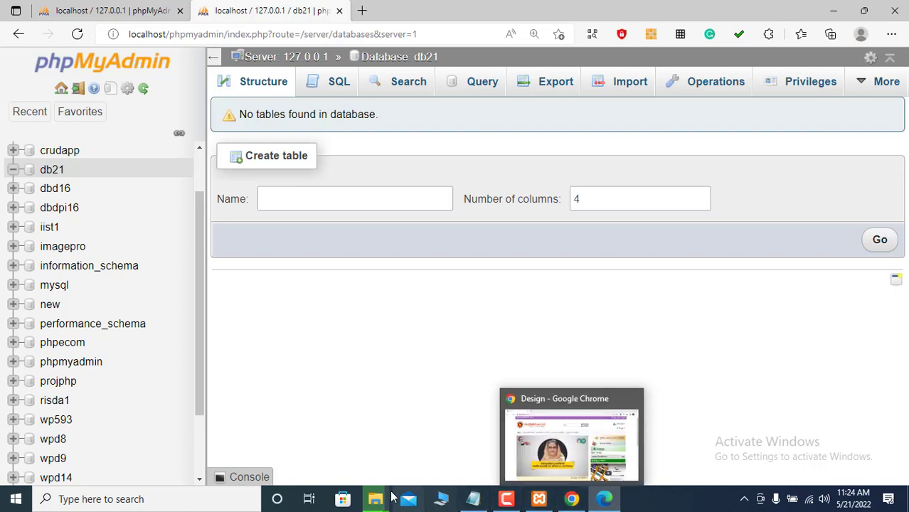
- Check that the 3,077-item WordPress copy finished, then return to phpMyAdmin's server home page
mouse_move(386, 492)
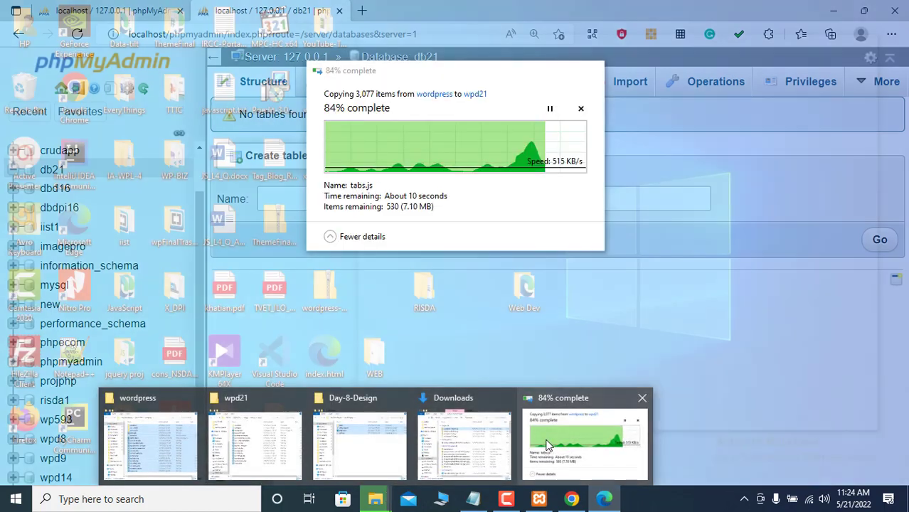
click(542, 439)
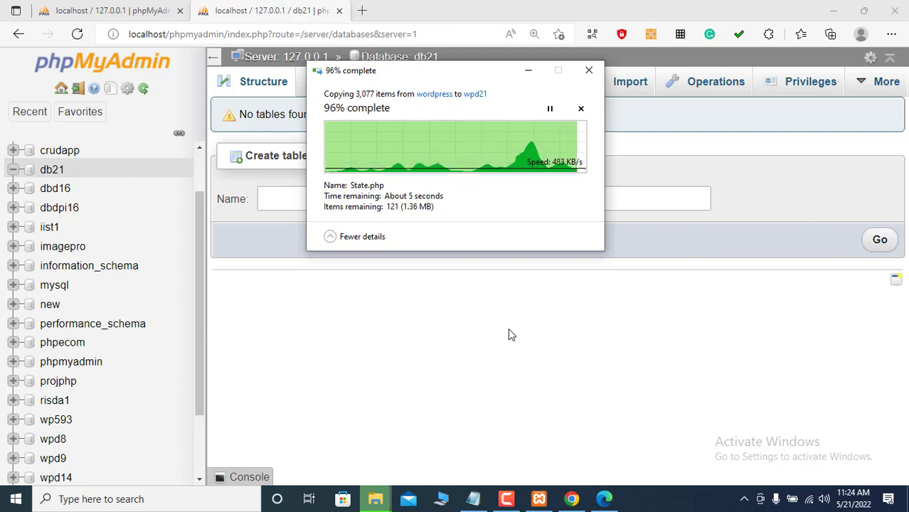
click(835, 10)
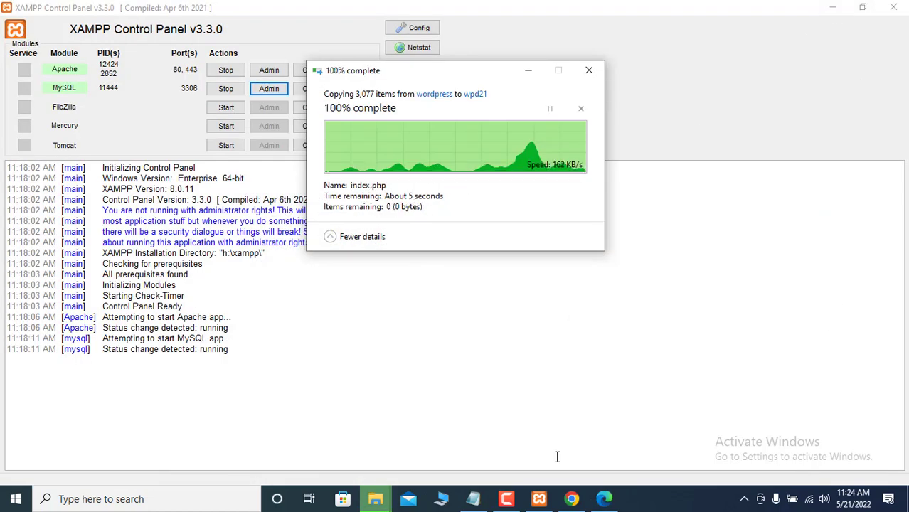
mouse_move(577, 503)
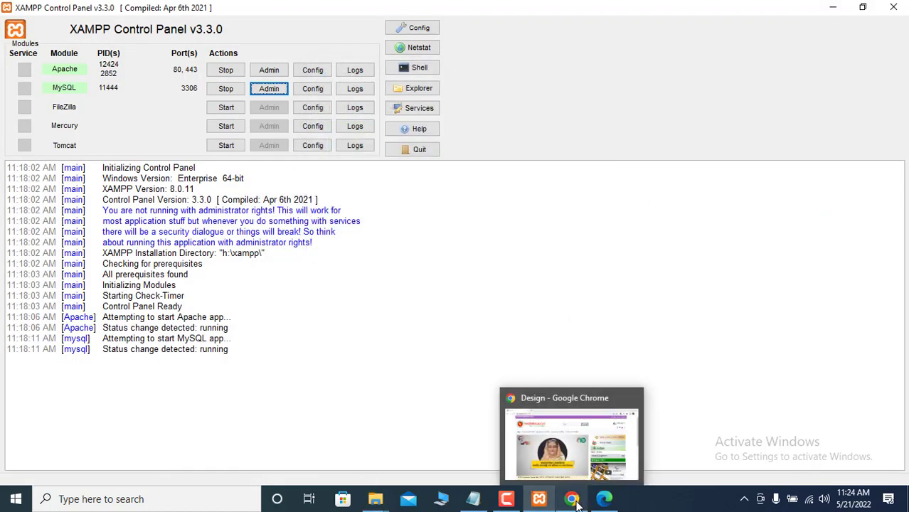
click(598, 464)
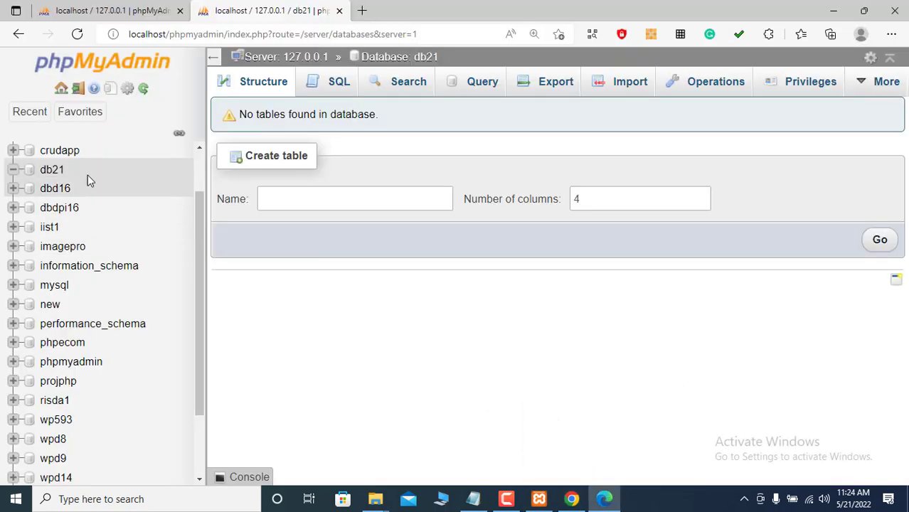
click(61, 89)
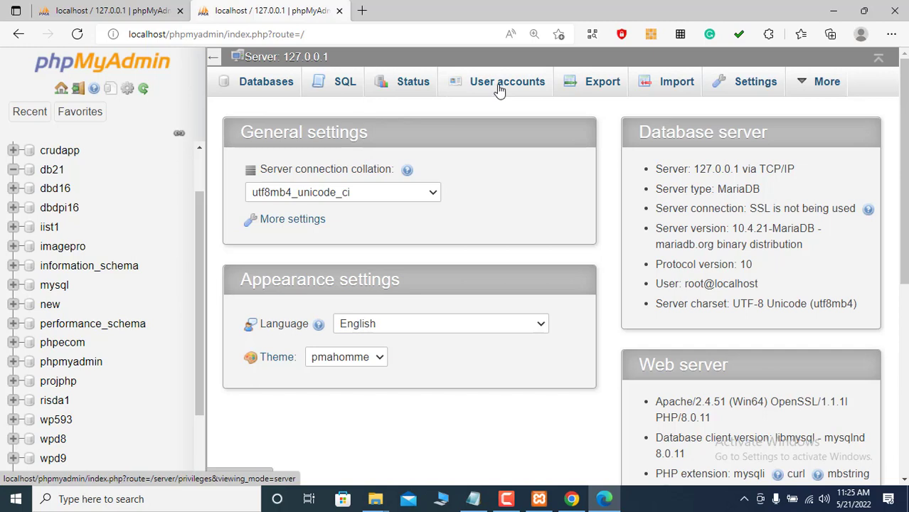
- View the User accounts list, where root on localhost has ALL PRIVILEGES
click(500, 90)
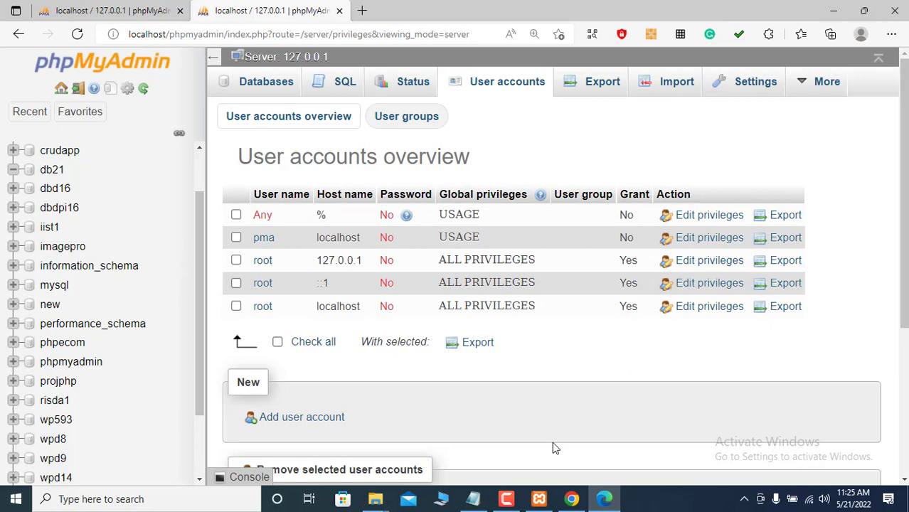
mouse_move(372, 497)
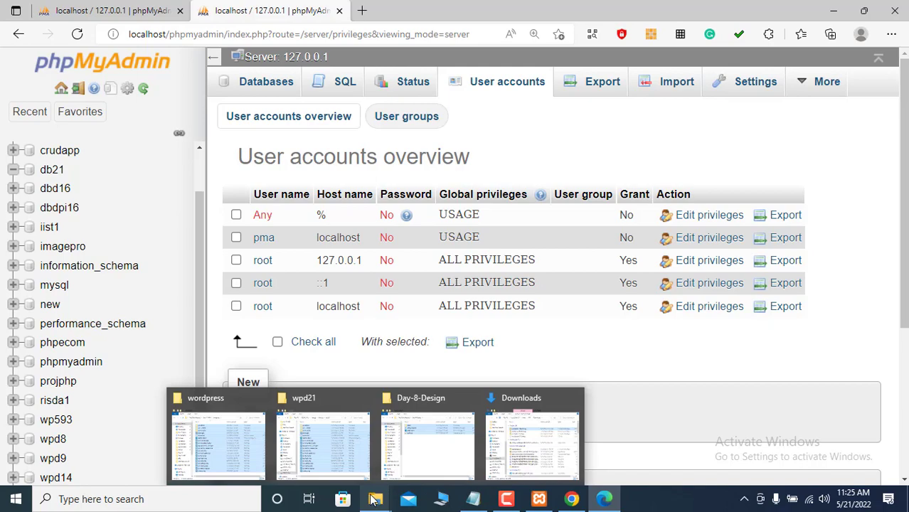
- Load localhost/wpd21 in a new Chrome tab to start the WordPress setup
click(319, 443)
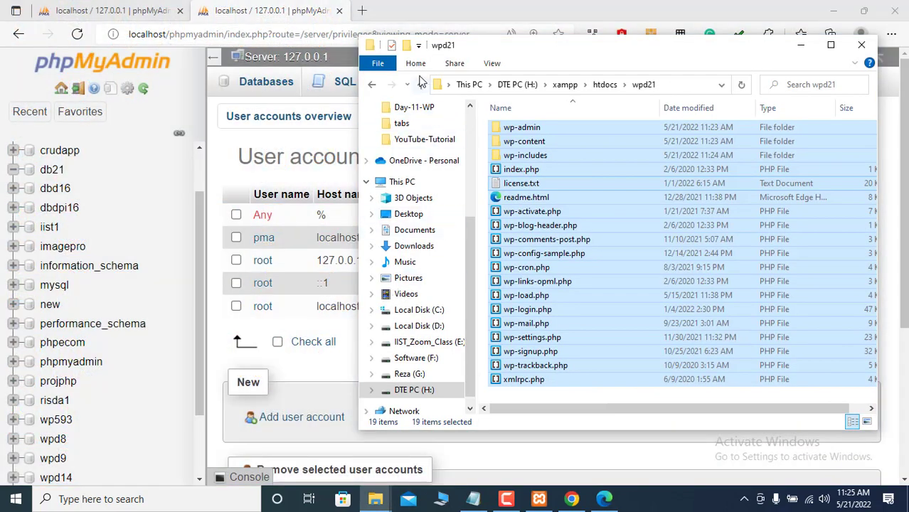
click(421, 84)
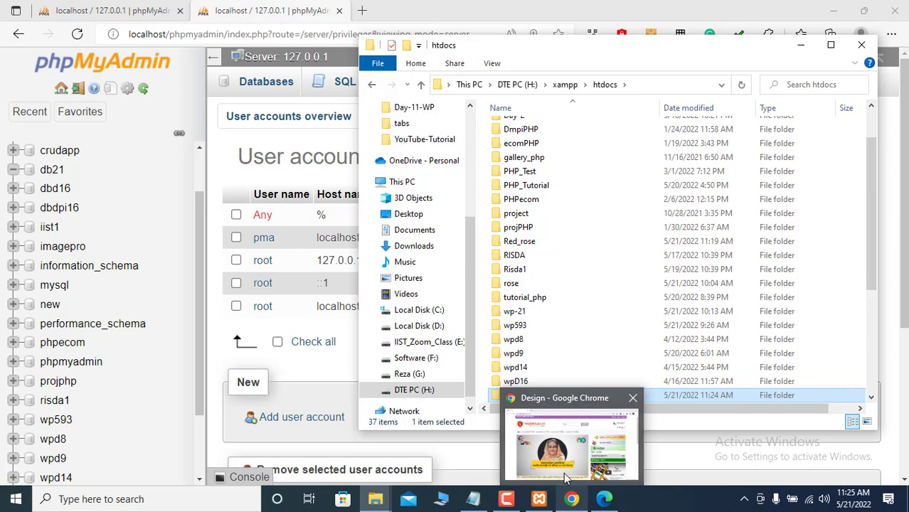
click(573, 500)
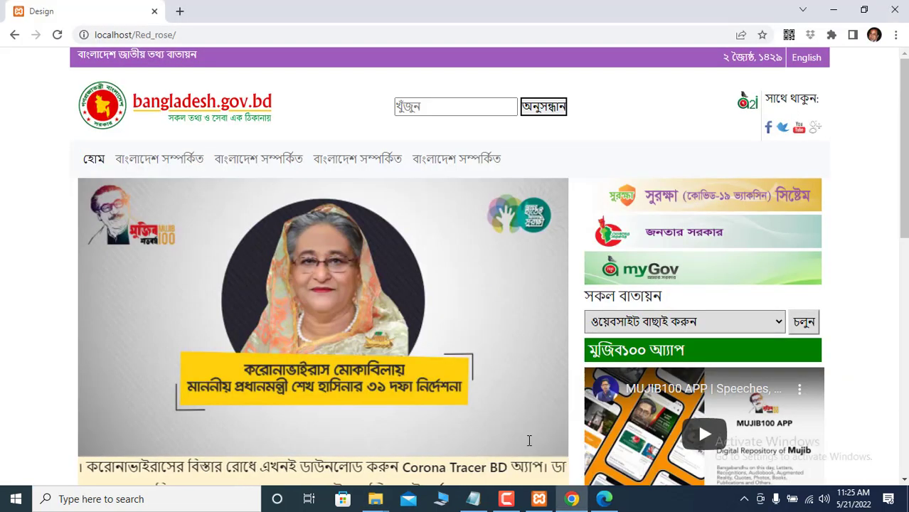
click(181, 11)
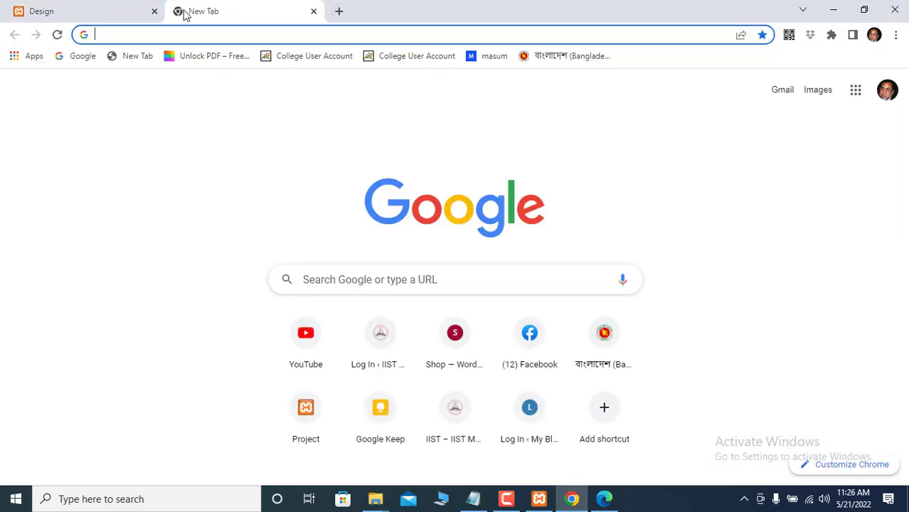
text(l)
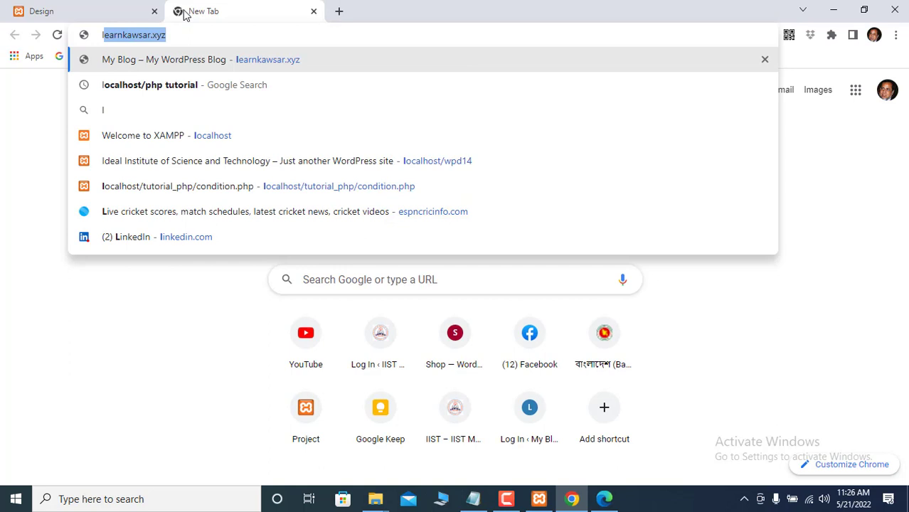
text(o)
key(Right)
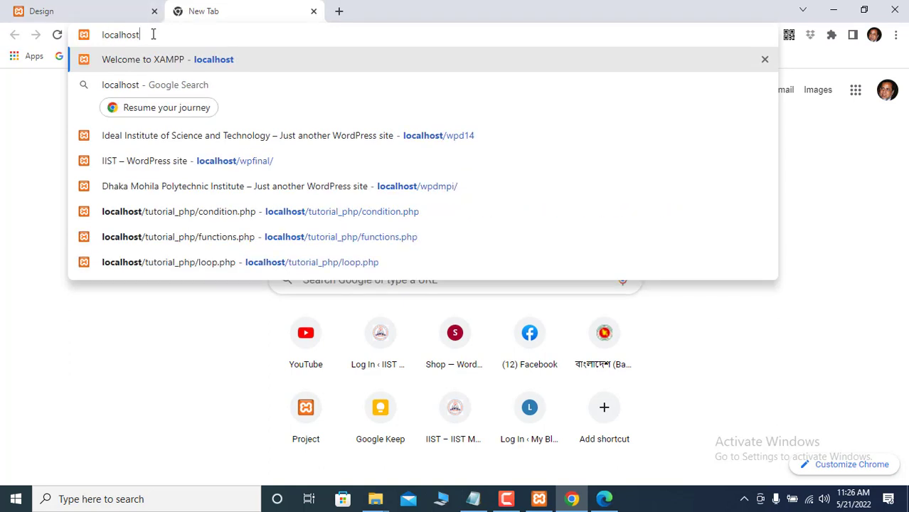
text(/)
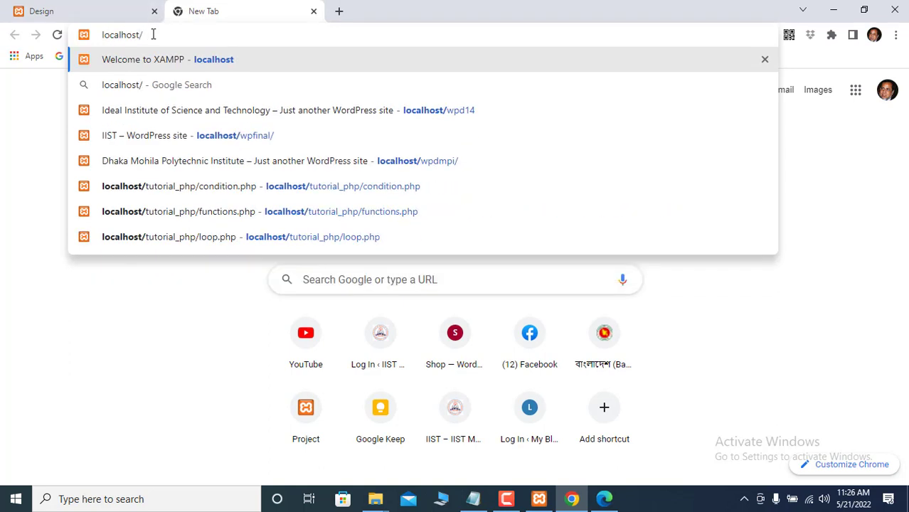
text(wpd21)
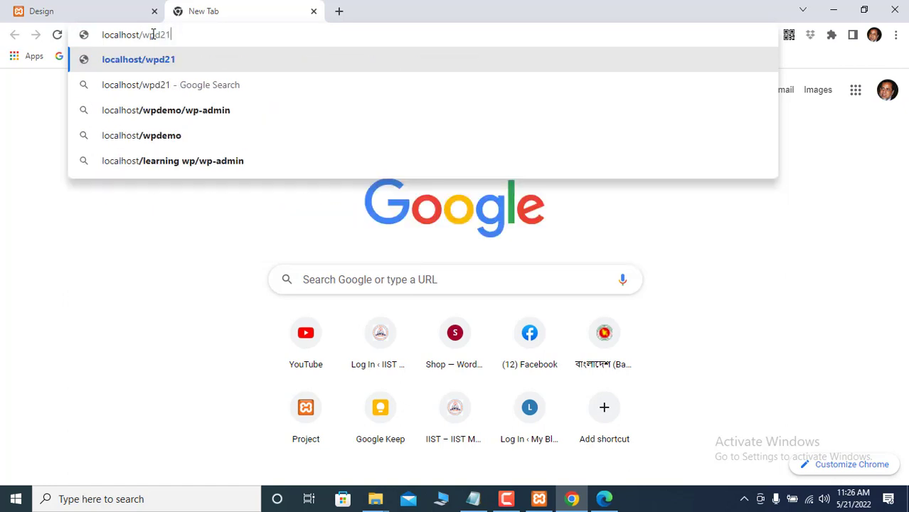
key(Return)
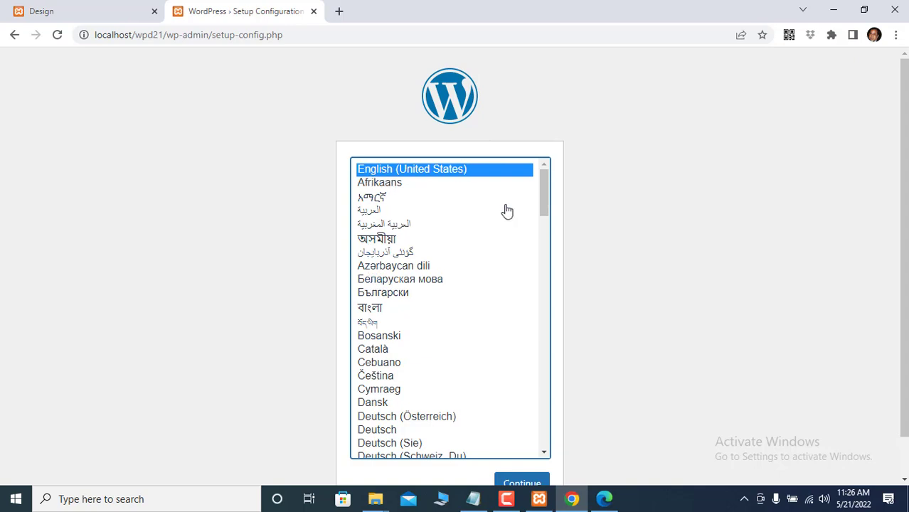
- Continue the WordPress setup with English (United States) as the language
scroll(720, 297, down, 2)
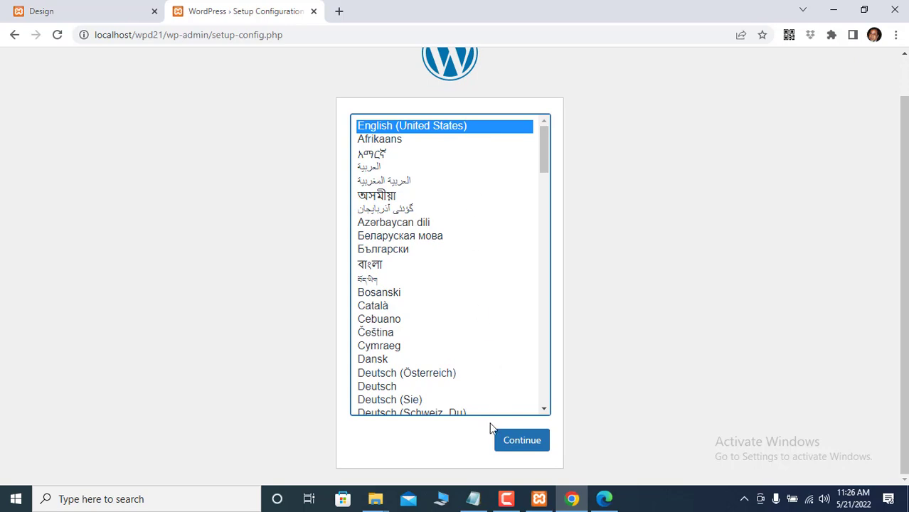
click(521, 442)
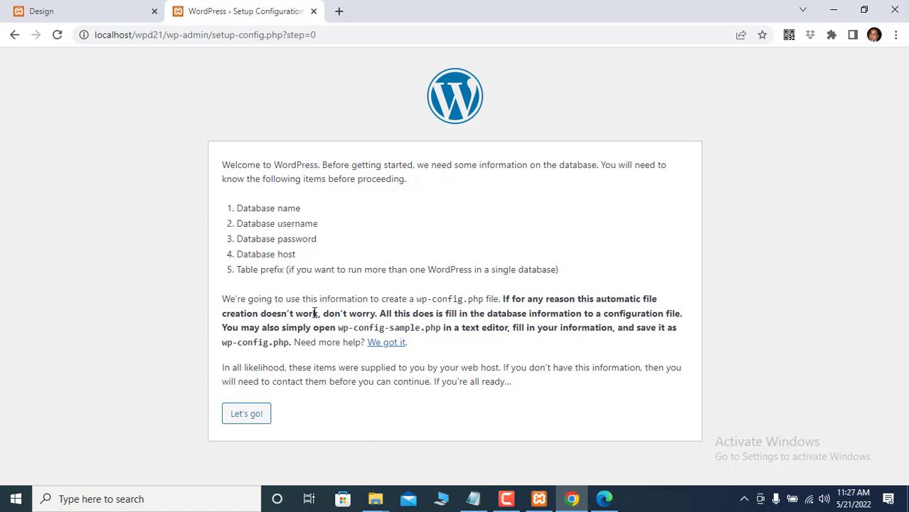
- Submit database db21, user root, an empty password and a custom 'reza' table prefix
click(248, 415)
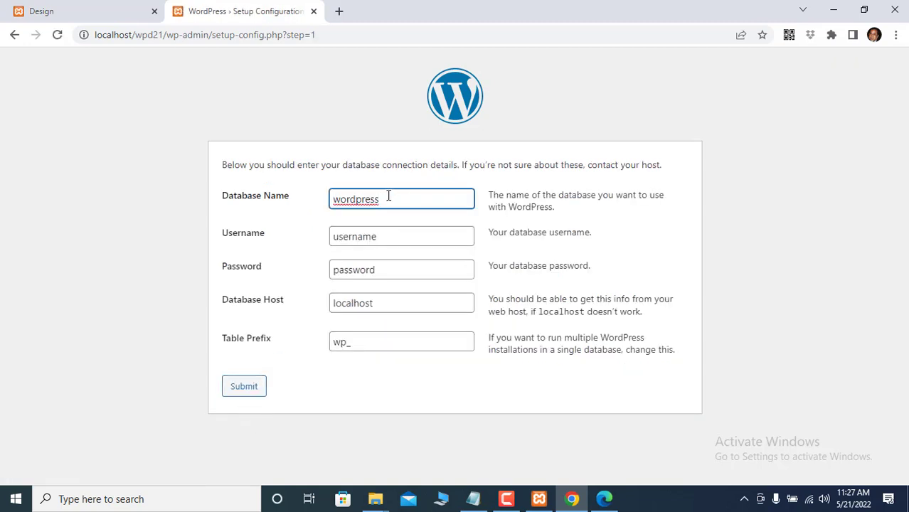
key(BackSpace)
key(BackSpace)
key(BackSpace)
key(BackSpace)
key(BackSpace)
key(BackSpace)
key(BackSpace)
key(BackSpace)
key(BackSpace)
text(db21)
click(385, 233)
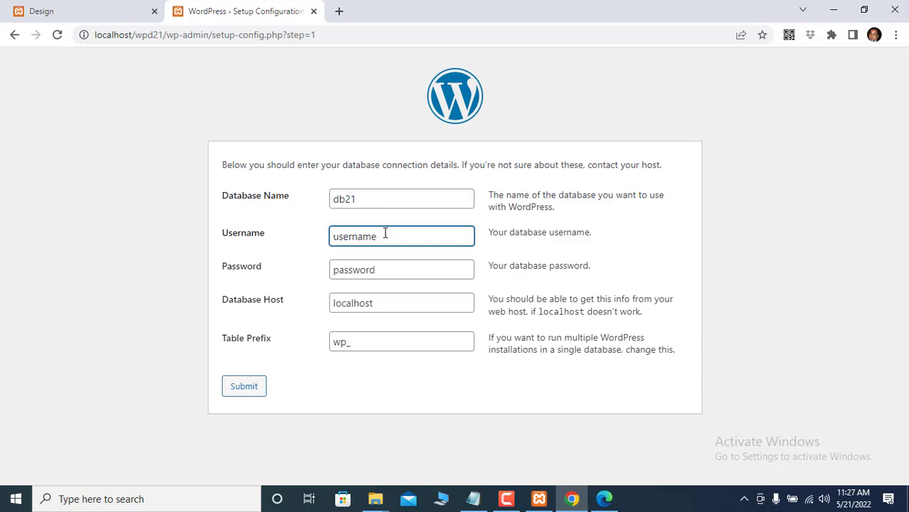
key(BackSpace)
key(BackSpace)
key(BackSpace)
key(BackSpace)
key(BackSpace)
key(BackSpace)
key(BackSpace)
key(BackSpace)
text(root)
click(381, 267)
key(BackSpace)
key(BackSpace)
key(BackSpace)
key(BackSpace)
key(BackSpace)
key(BackSpace)
key(BackSpace)
key(BackSpace)
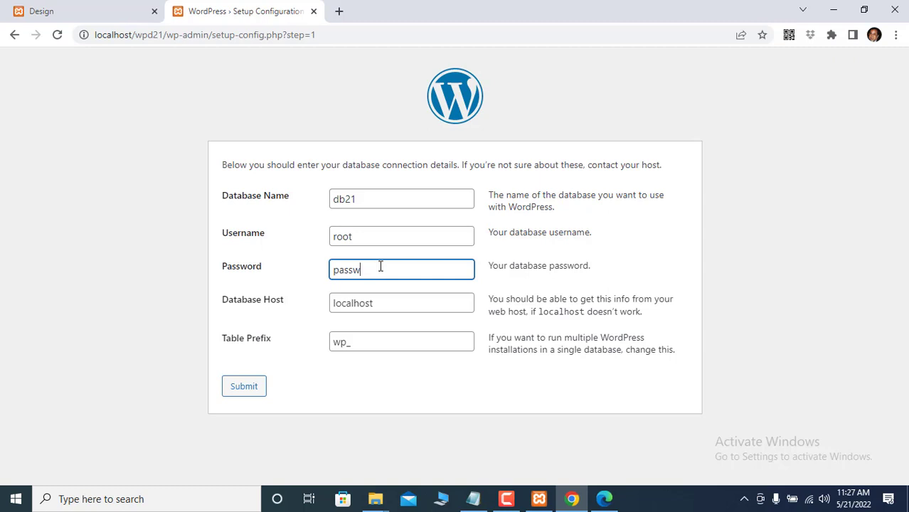
click(346, 341)
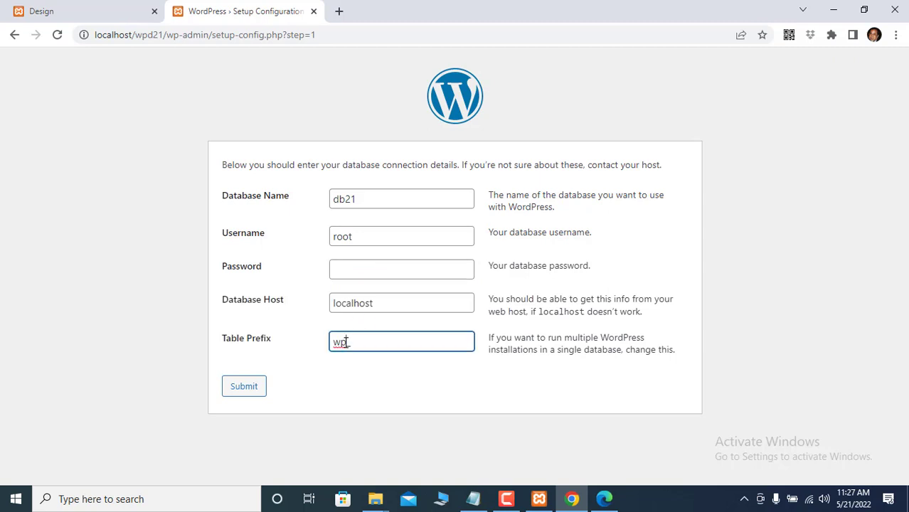
key(BackSpace)
key(BackSpace)
text(reza)
click(242, 387)
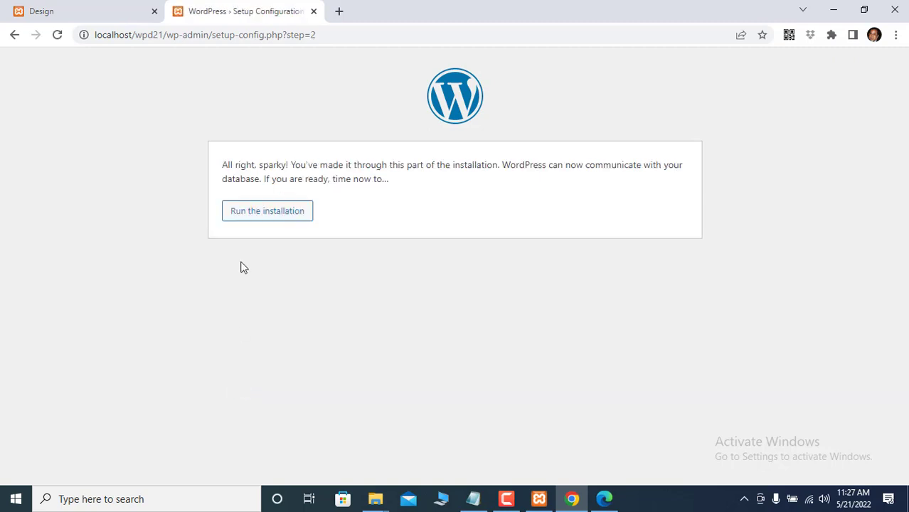
- Run the WordPress installation and autofill the site title 'Ideal Institute of Science and Technology'
click(251, 218)
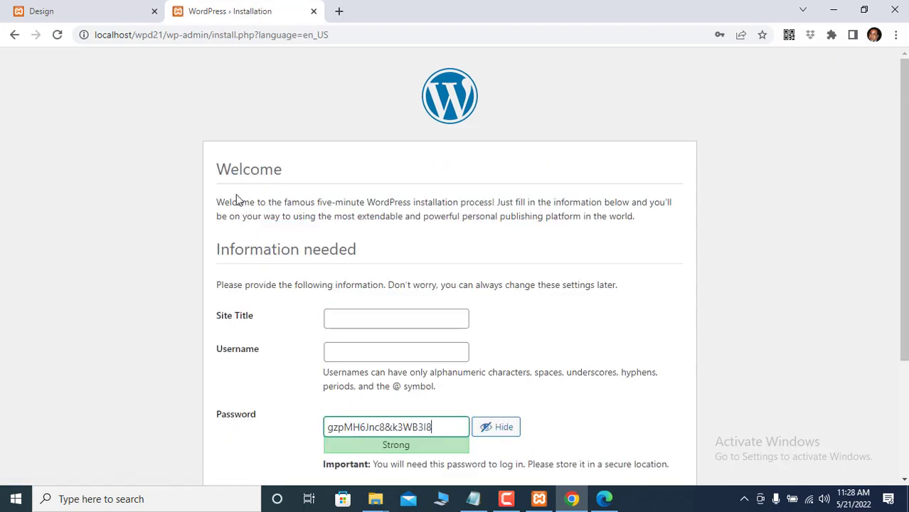
click(348, 315)
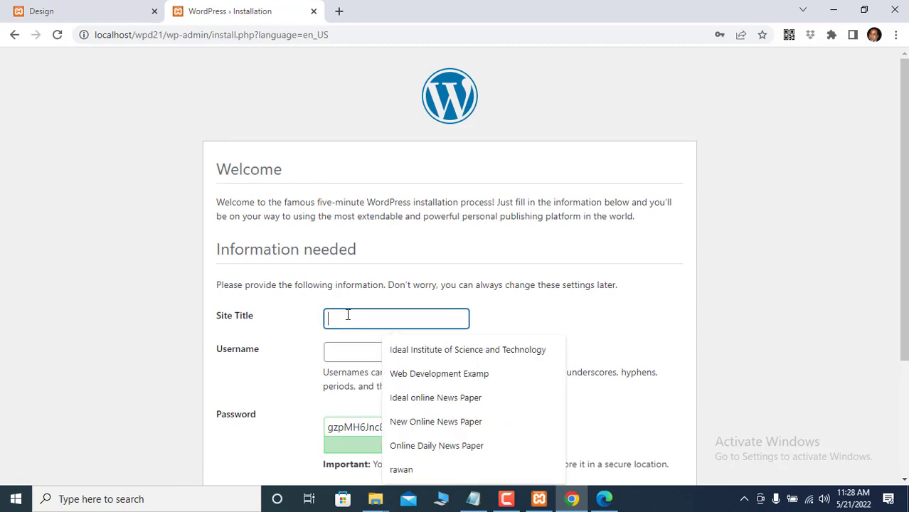
click(412, 353)
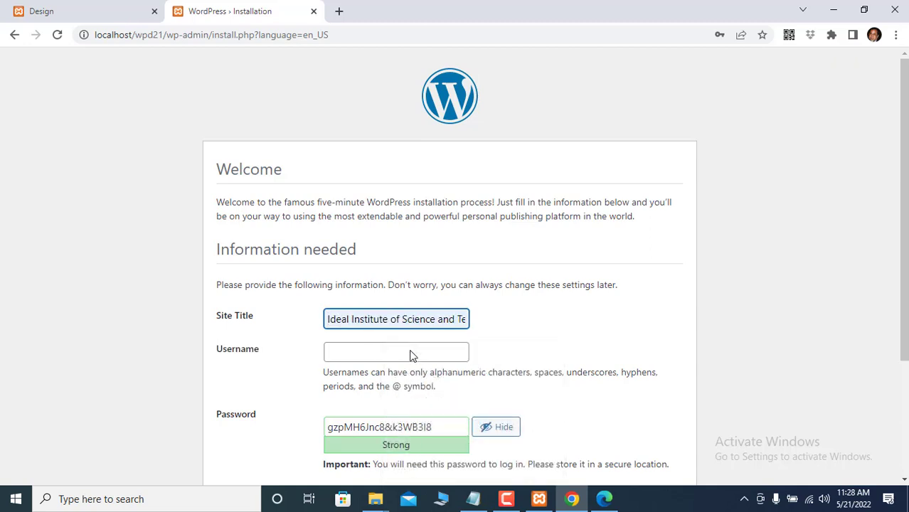
click(340, 354)
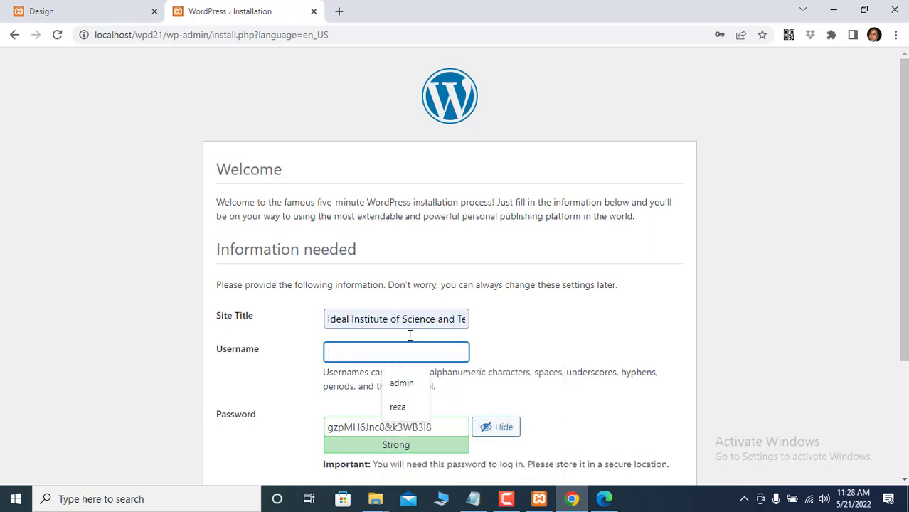
scroll(559, 301, down, 1)
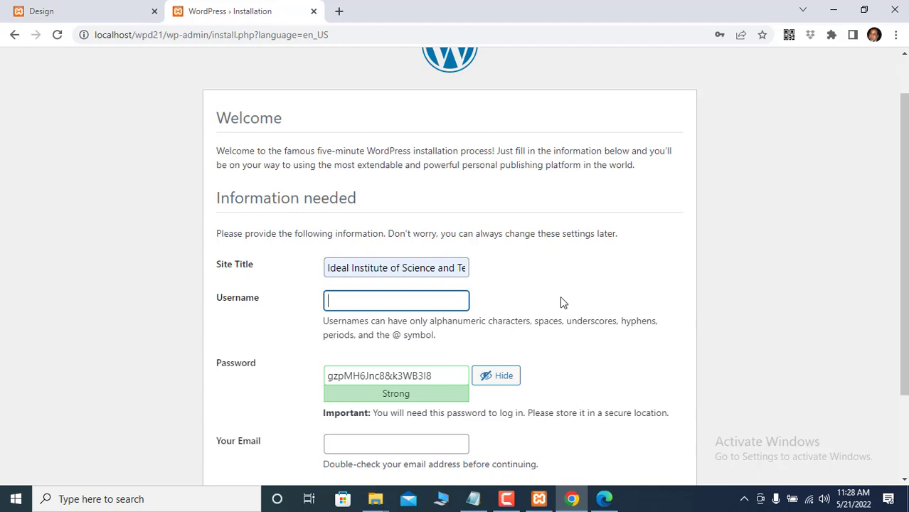
text(adm)
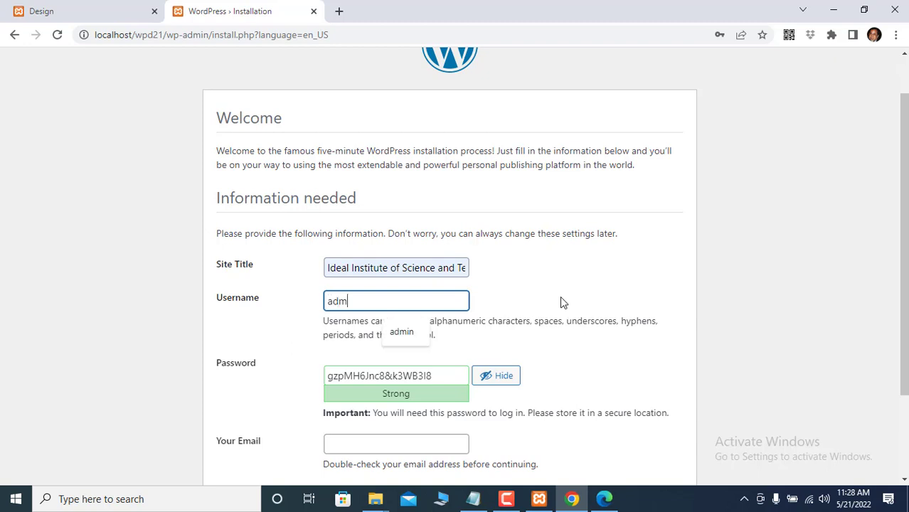
text(in)
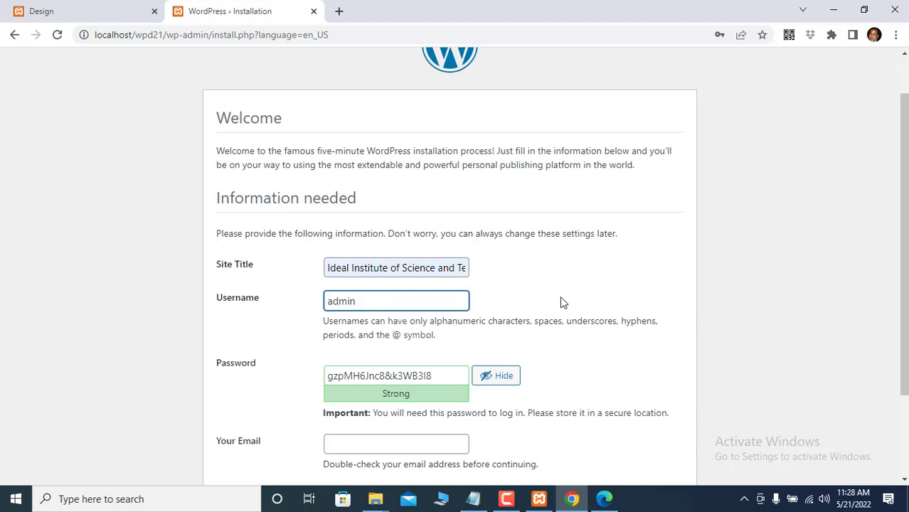
scroll(591, 302, down, 1)
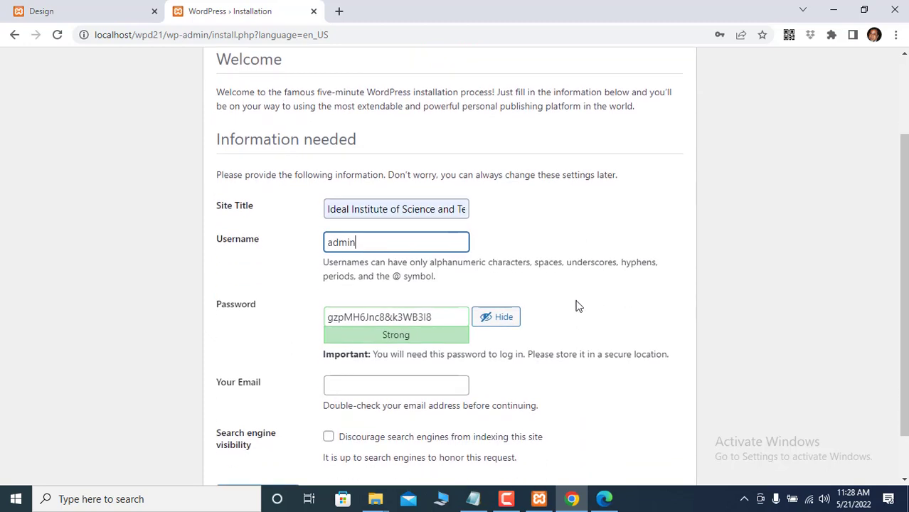
click(438, 317)
drag(438, 318, 324, 317)
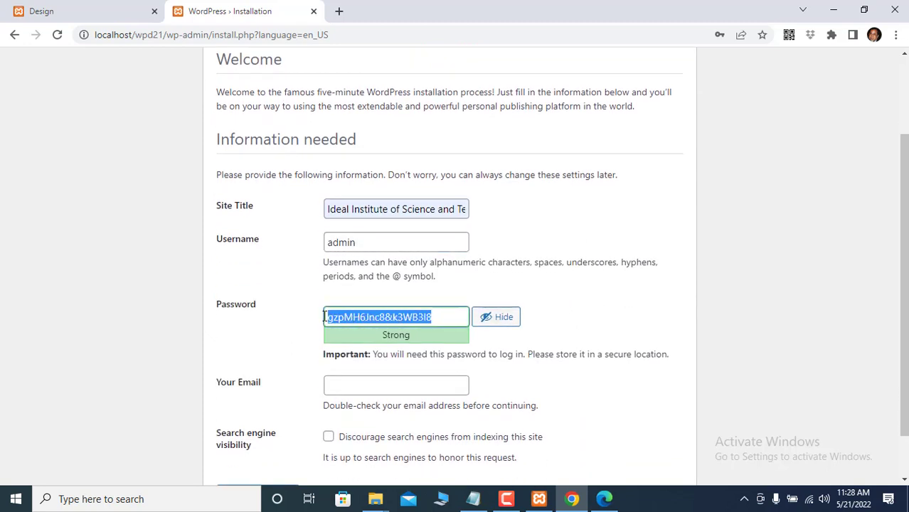
text(admin)
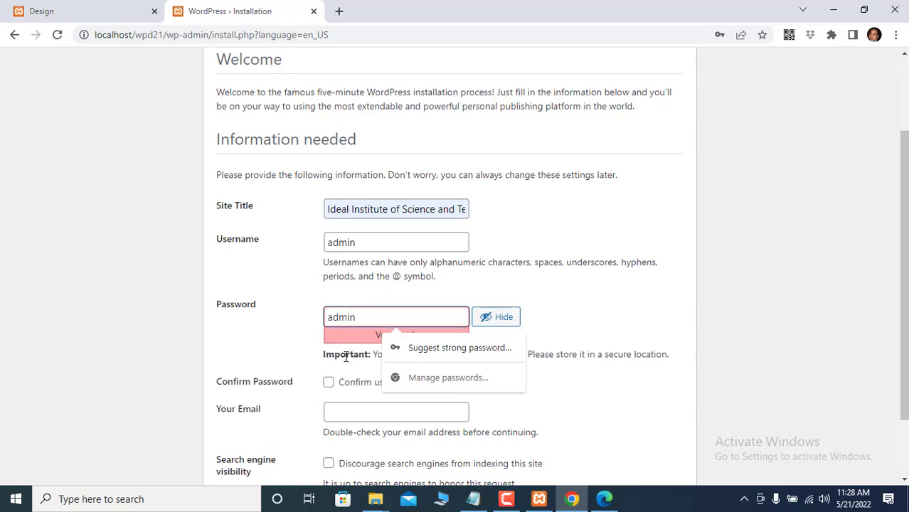
click(328, 384)
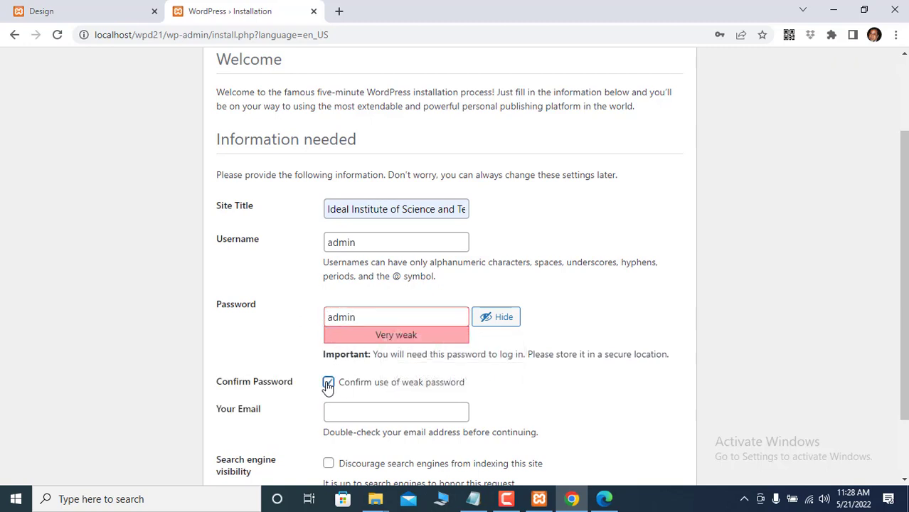
- Autofill the admin e-mail, discourage search engine indexing, and start the installation
scroll(487, 374, down, 1)
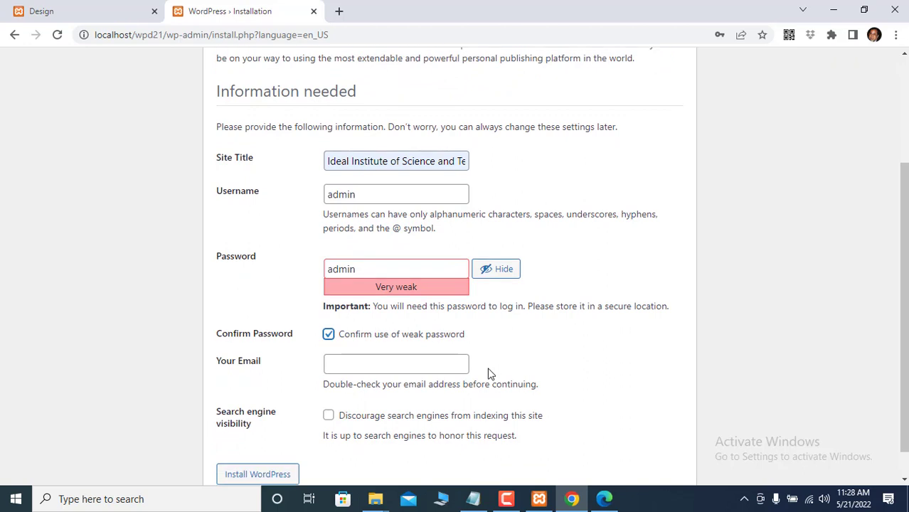
click(333, 367)
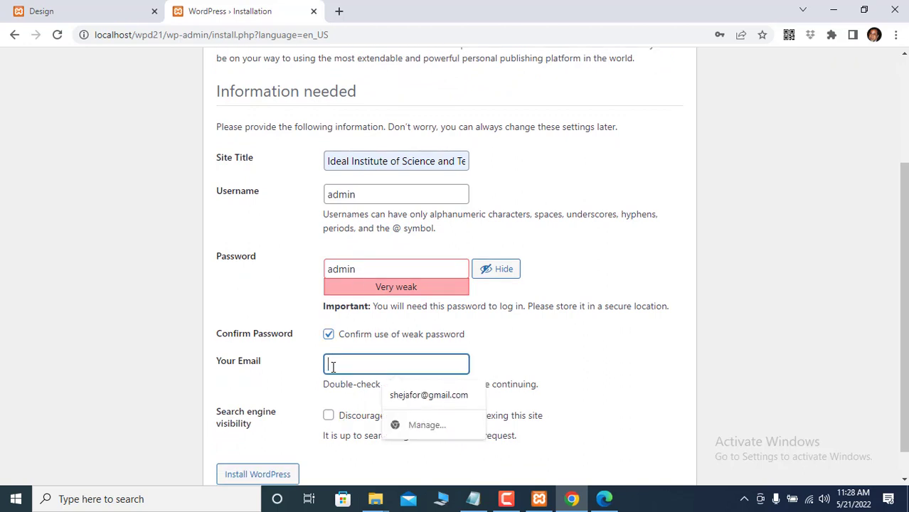
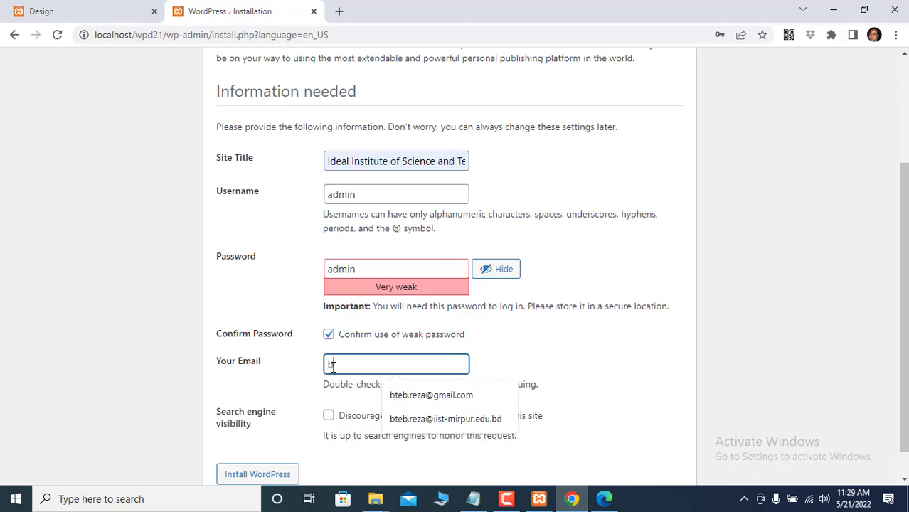
click(403, 395)
scroll(544, 344, down, 1)
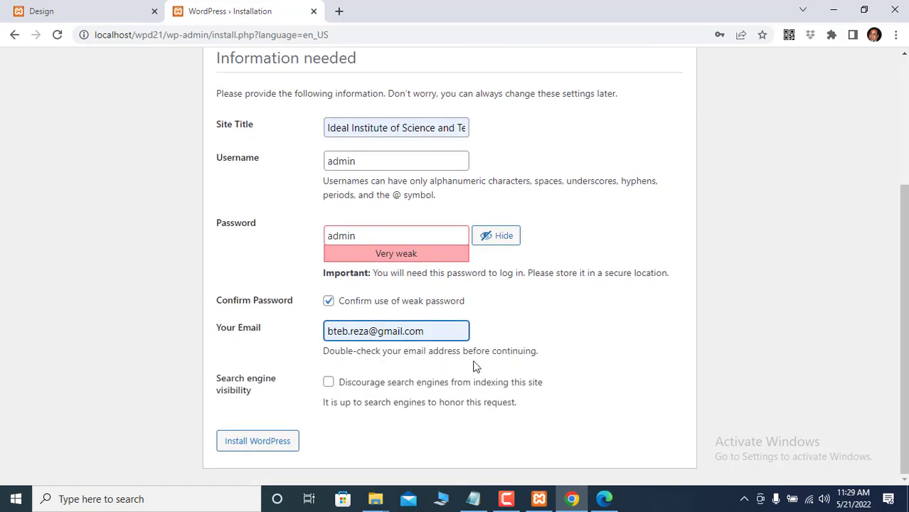
click(328, 384)
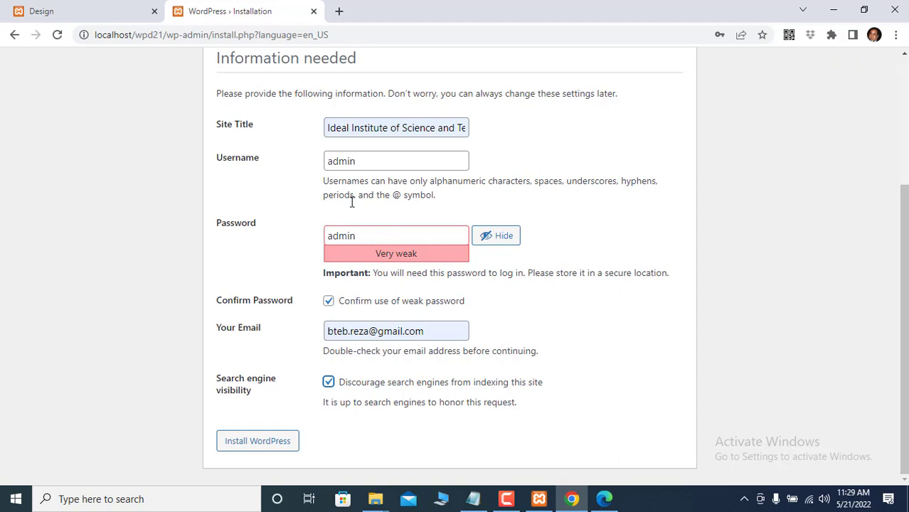
click(247, 445)
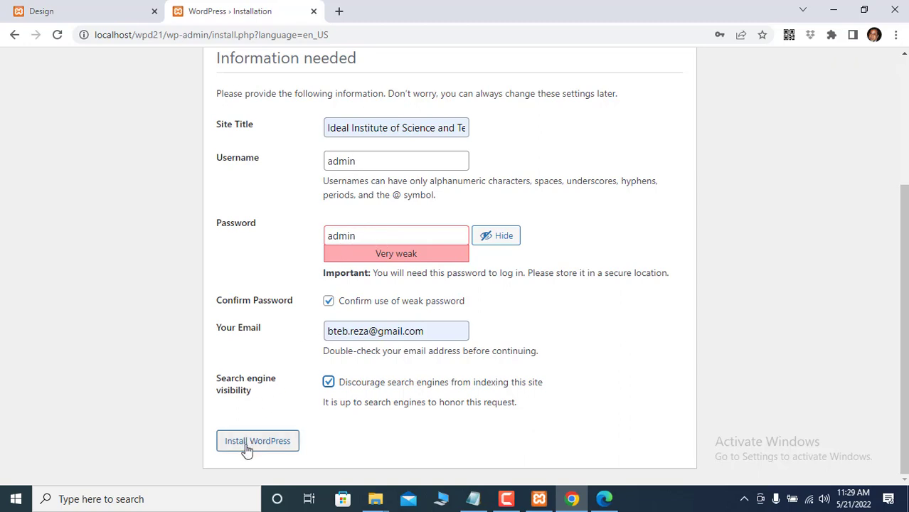
- Submit the WordPress install, dismiss the password-breach warning, and go to the login page
click(247, 449)
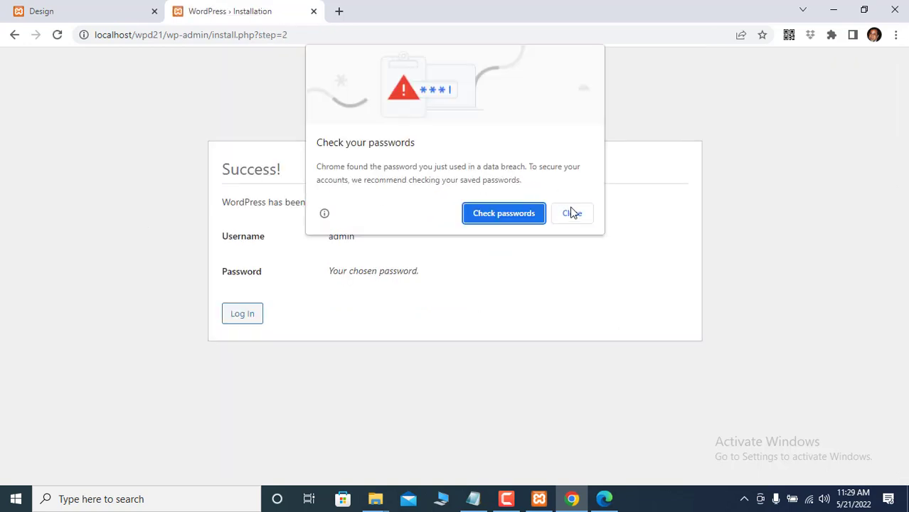
click(573, 214)
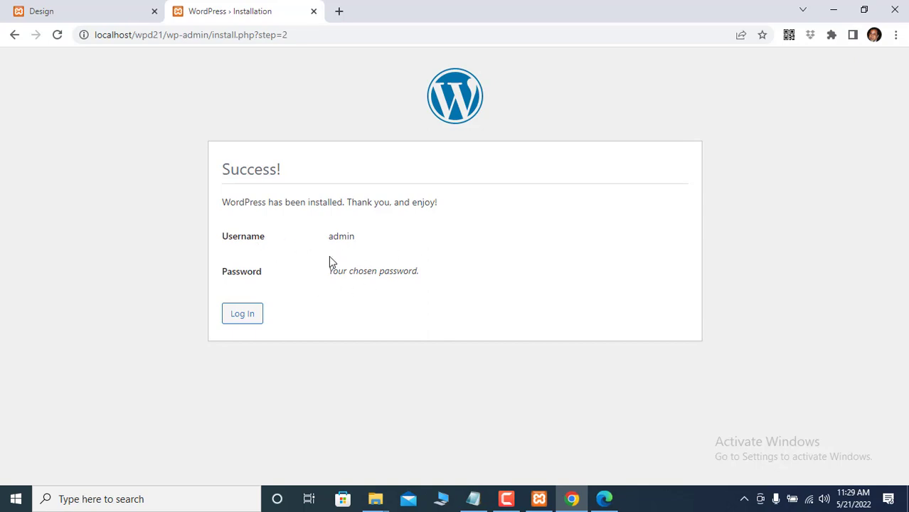
click(239, 316)
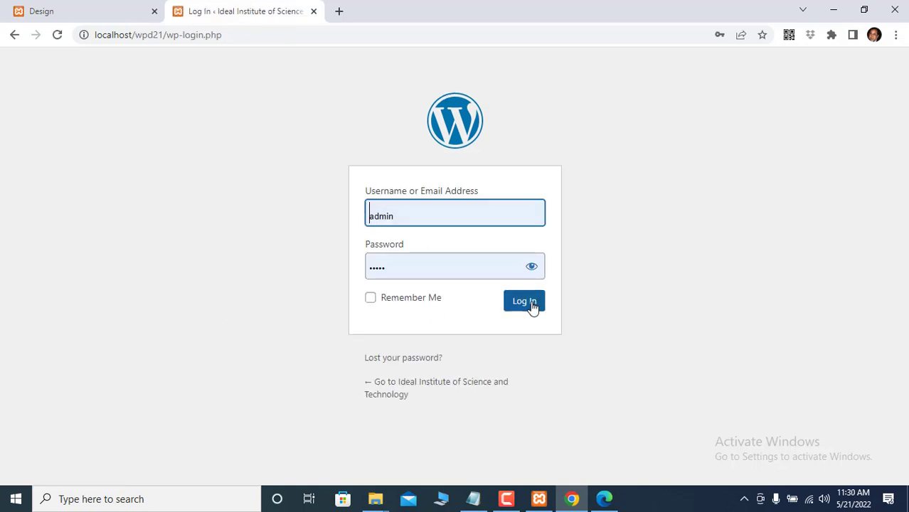
- Log in as admin with Remember Me ticked, dismissing the password-breach warning
click(370, 297)
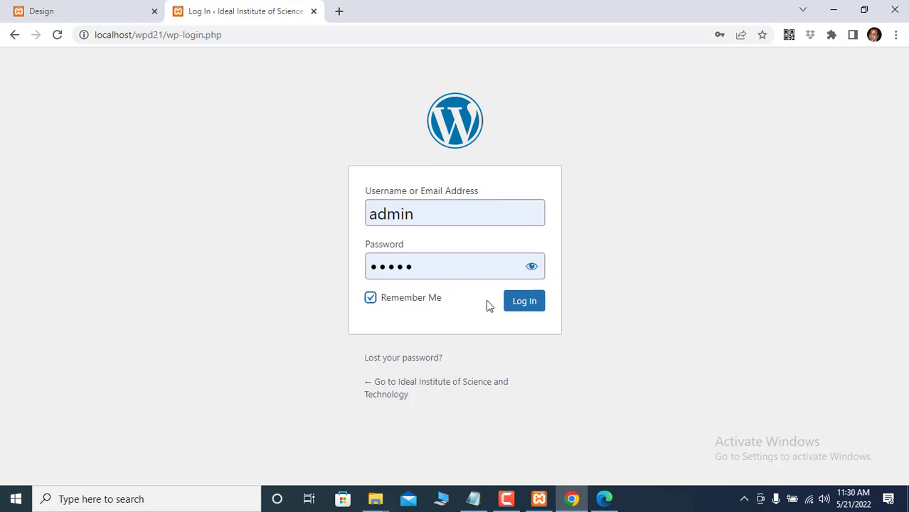
click(510, 303)
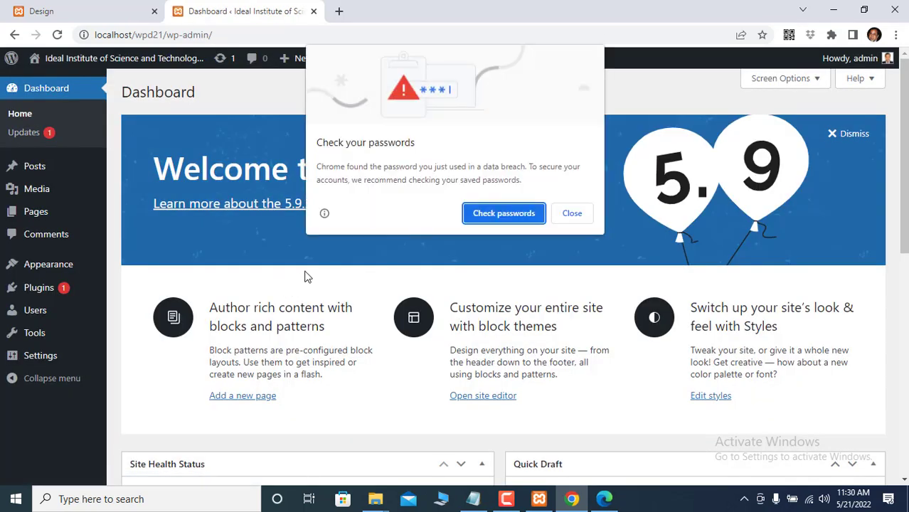
click(573, 215)
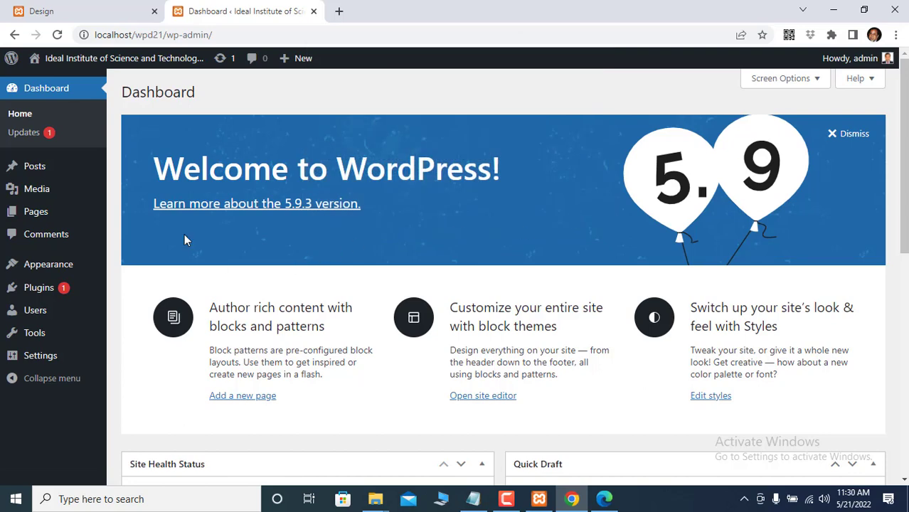
- Look over the front page with its Hello world! post, then return to the Dashboard
mouse_move(50, 64)
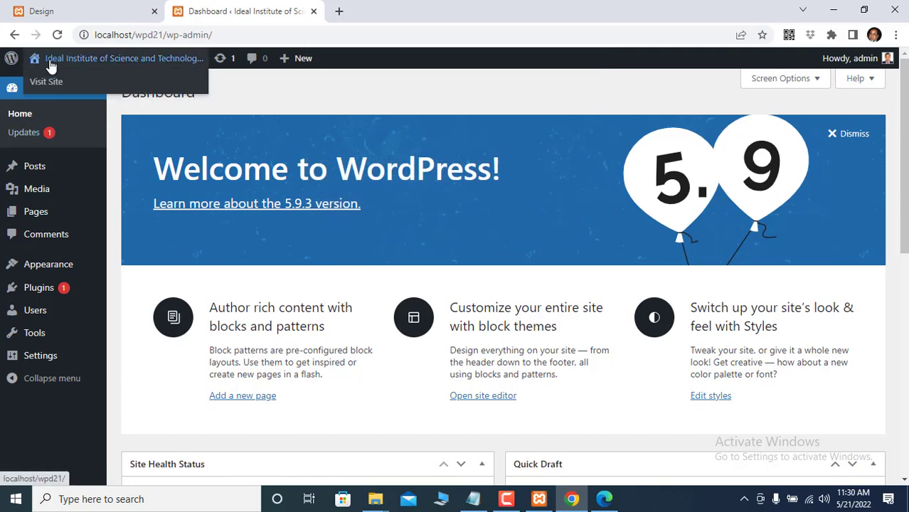
click(44, 82)
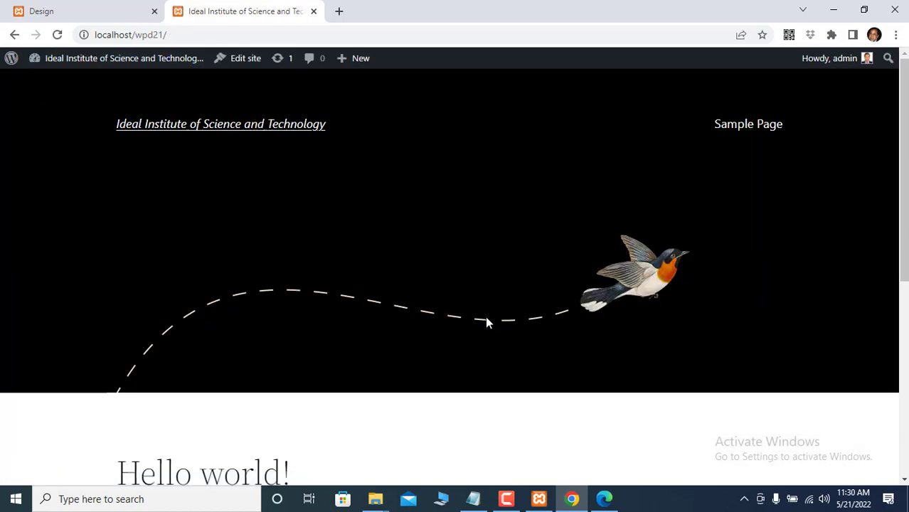
scroll(378, 333, down, 5)
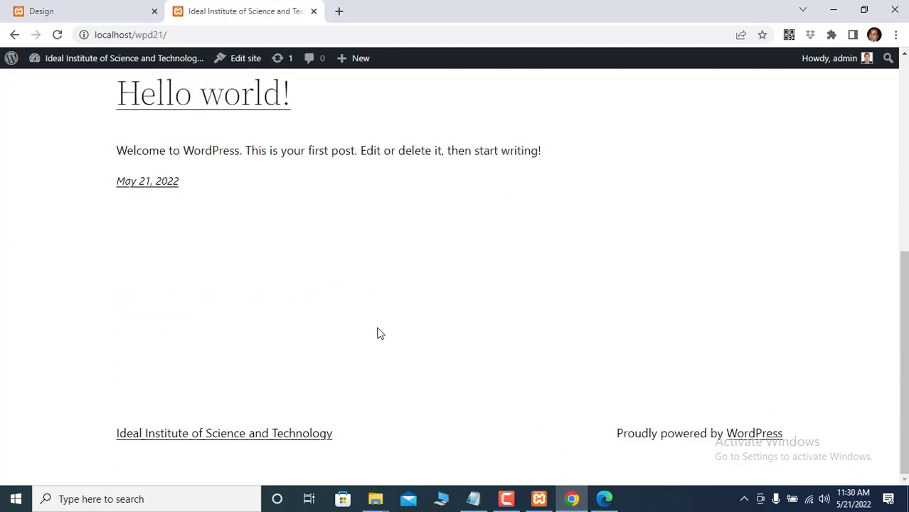
scroll(378, 331, up, 5)
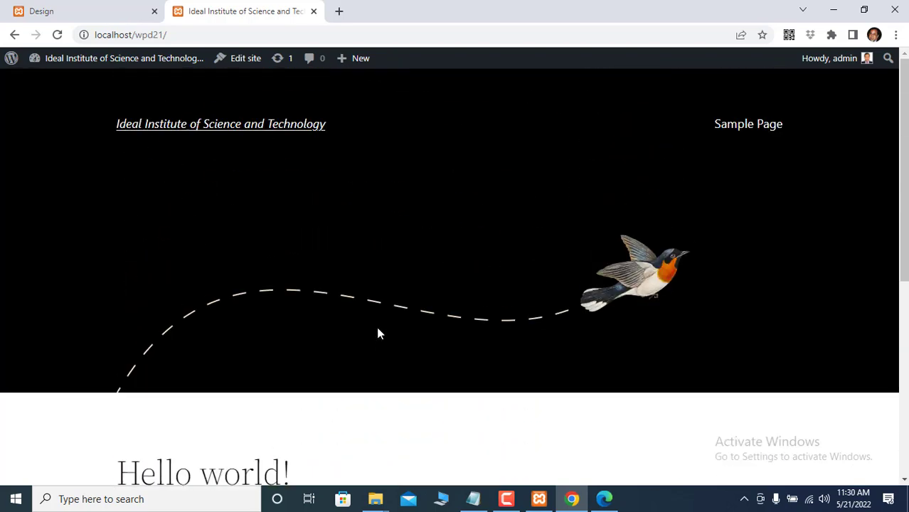
scroll(378, 332, down, 3)
scroll(377, 333, up, 3)
scroll(375, 332, down, 4)
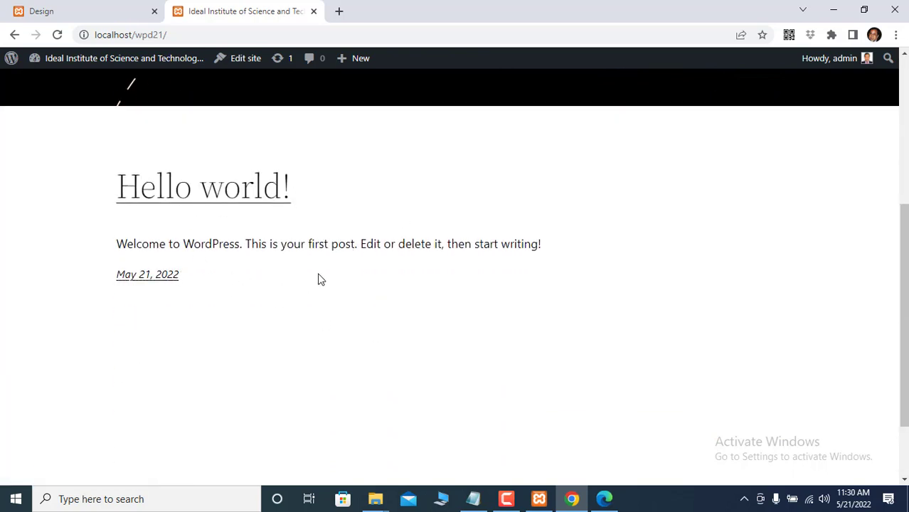
scroll(236, 291, up, 4)
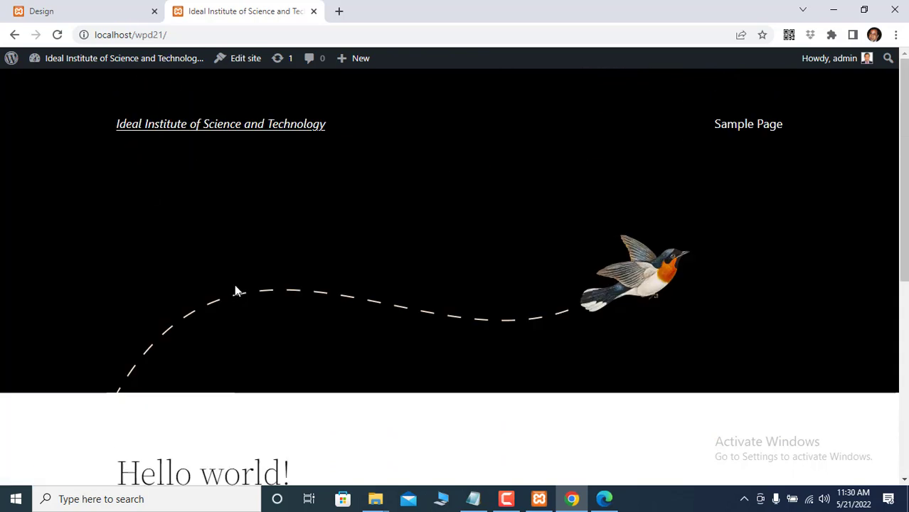
click(15, 35)
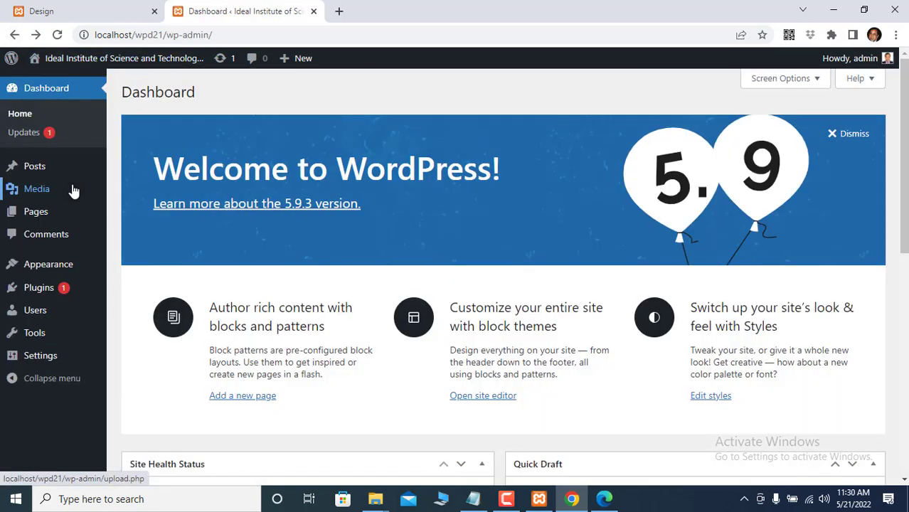
- Activate the Twenty Twenty theme under Appearance > Themes and view the live front page
mouse_move(58, 271)
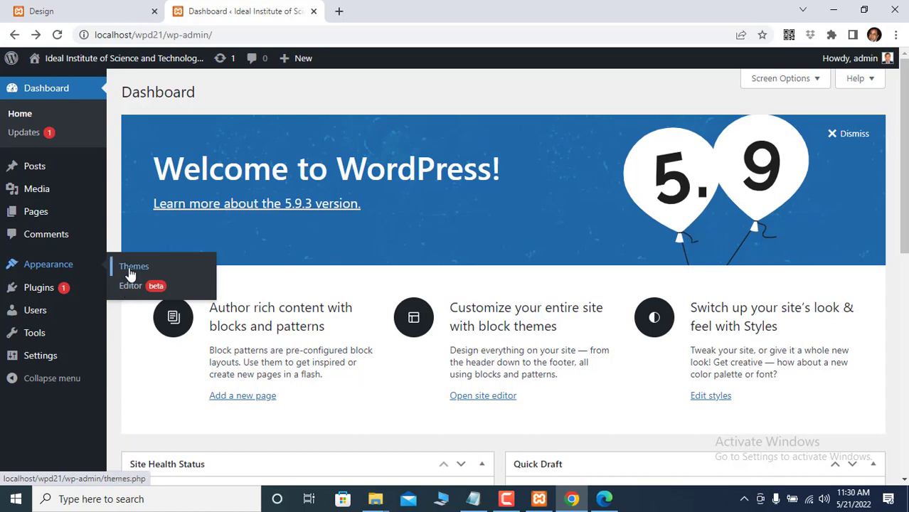
click(132, 269)
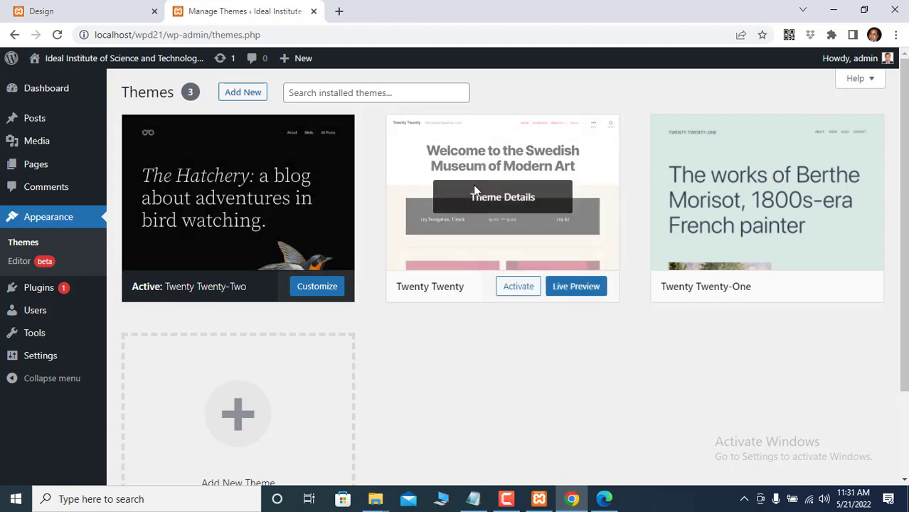
click(507, 192)
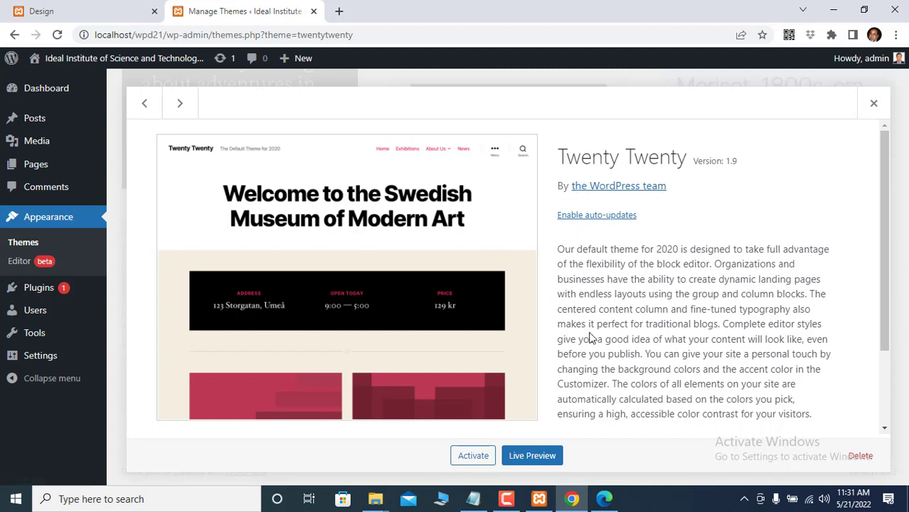
click(484, 461)
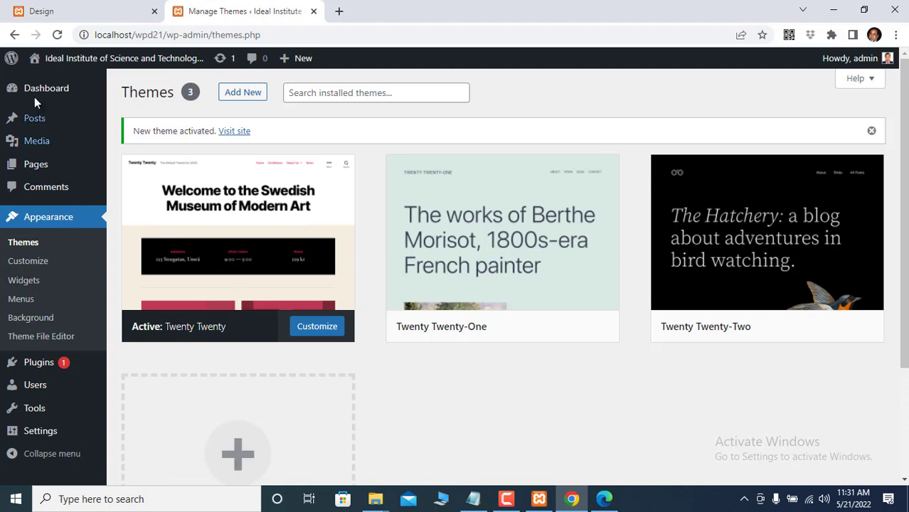
mouse_move(34, 65)
click(36, 84)
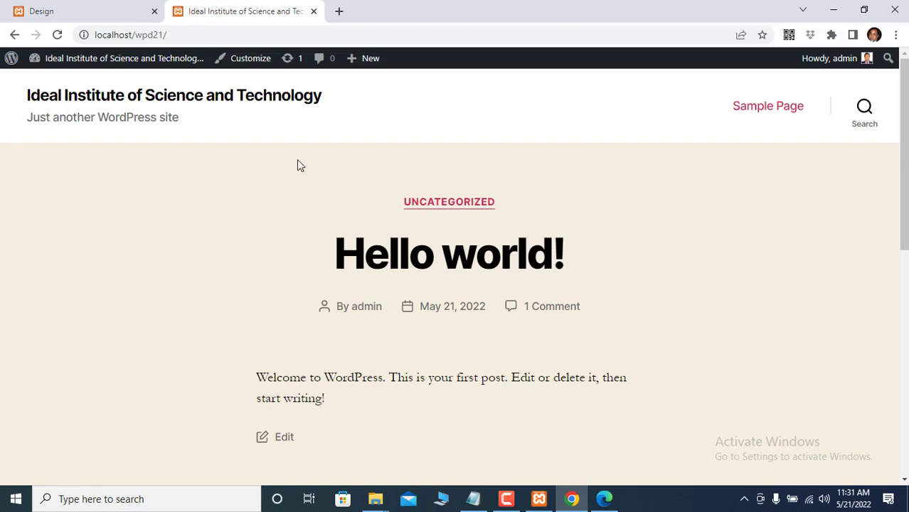
scroll(299, 165, down, 7)
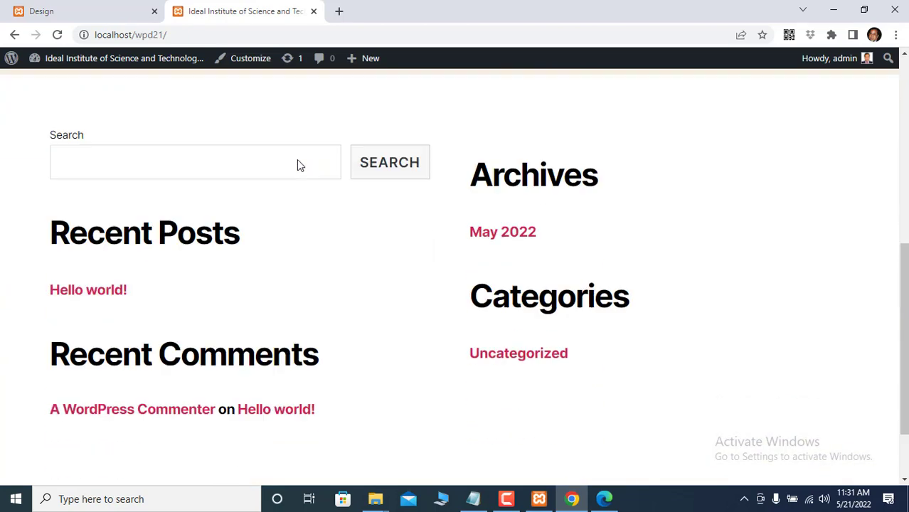
scroll(299, 165, up, 8)
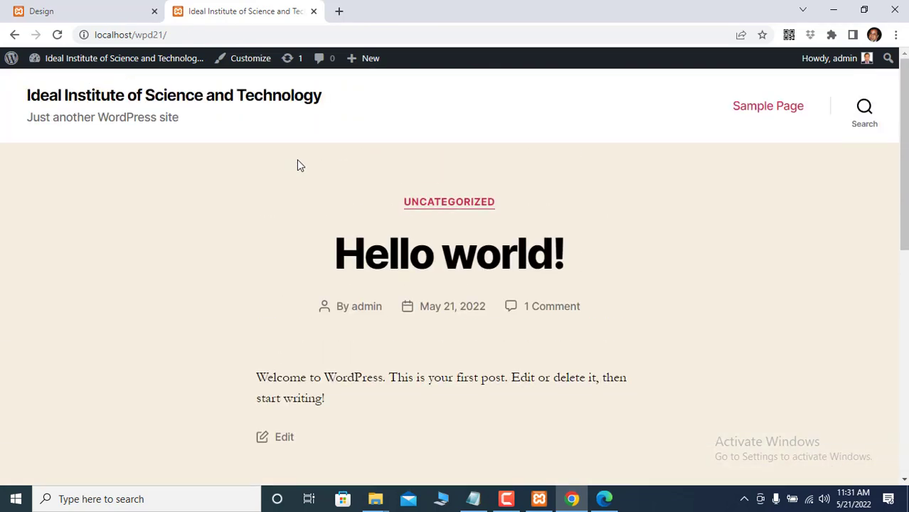
mouse_move(72, 64)
mouse_move(375, 501)
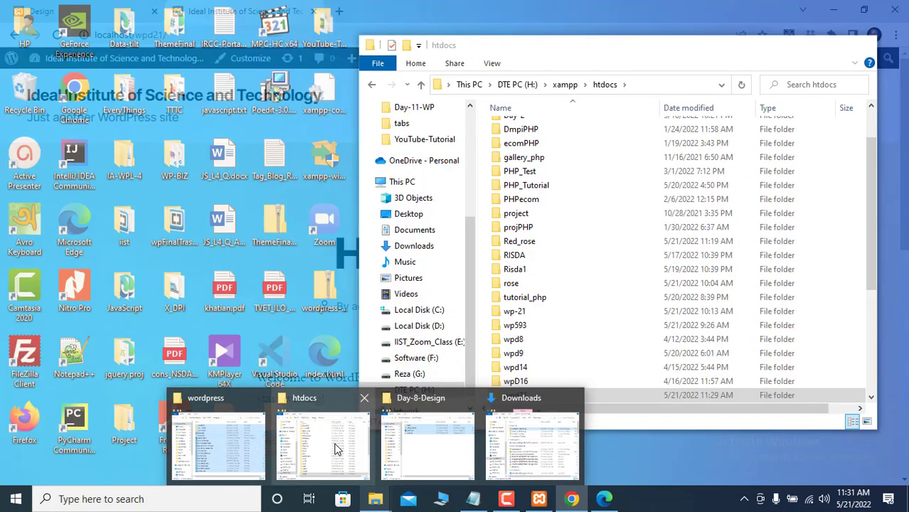
- Navigate File Explorer to htdocs > wpd21 > wp-content > themes
click(337, 449)
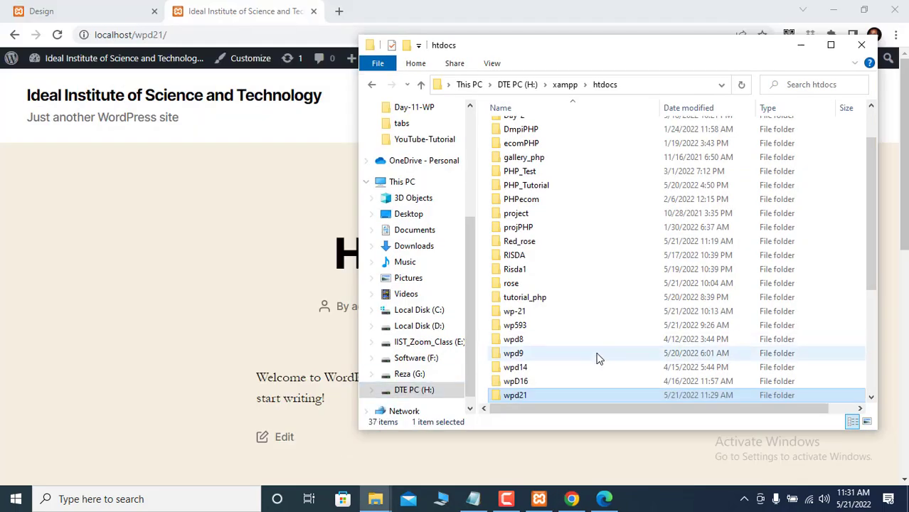
double_click(523, 398)
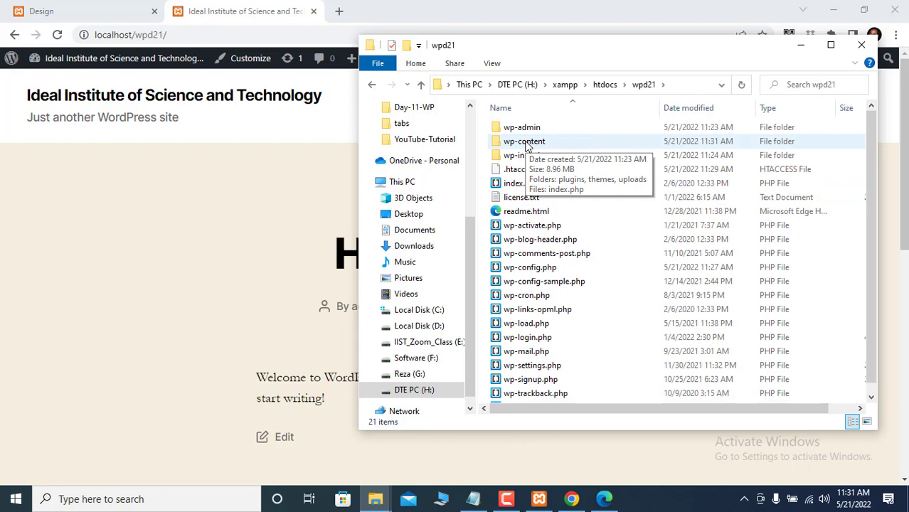
double_click(527, 143)
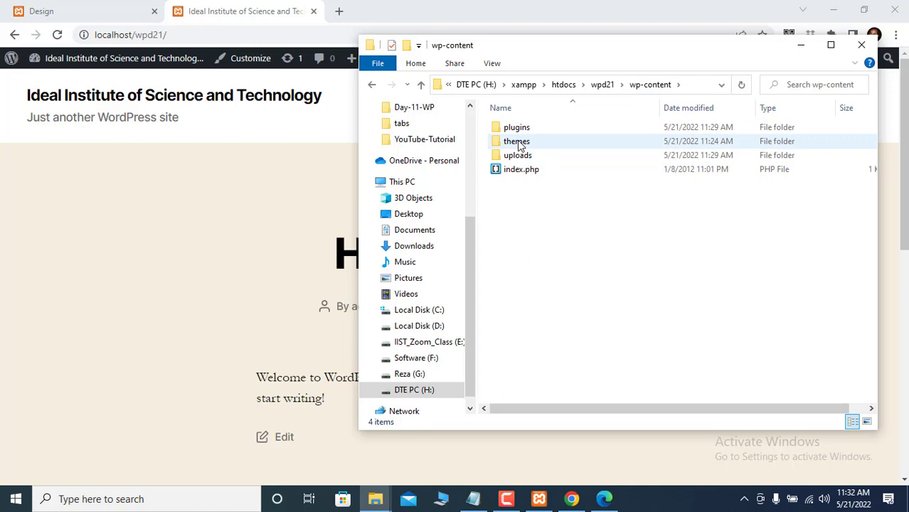
double_click(520, 146)
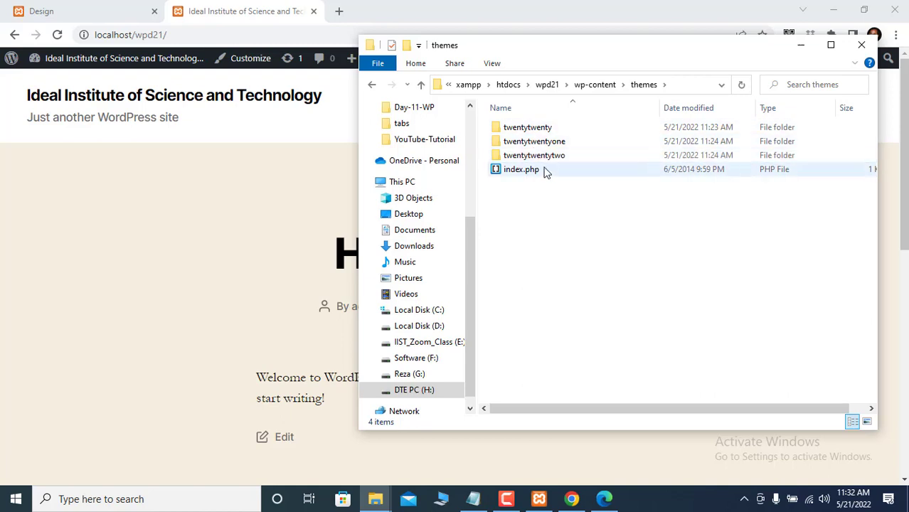
- Create a new folder named Theme21 in themes and minimize Explorer
right_click(559, 256)
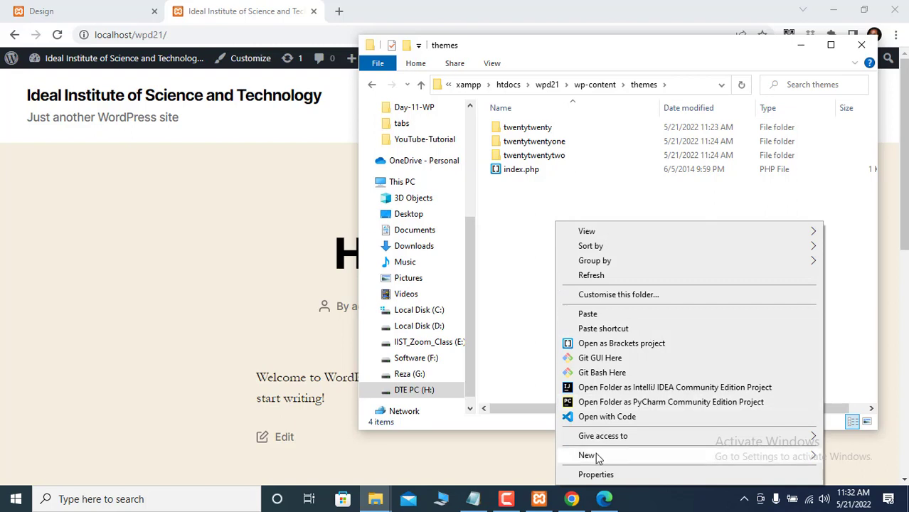
mouse_move(596, 456)
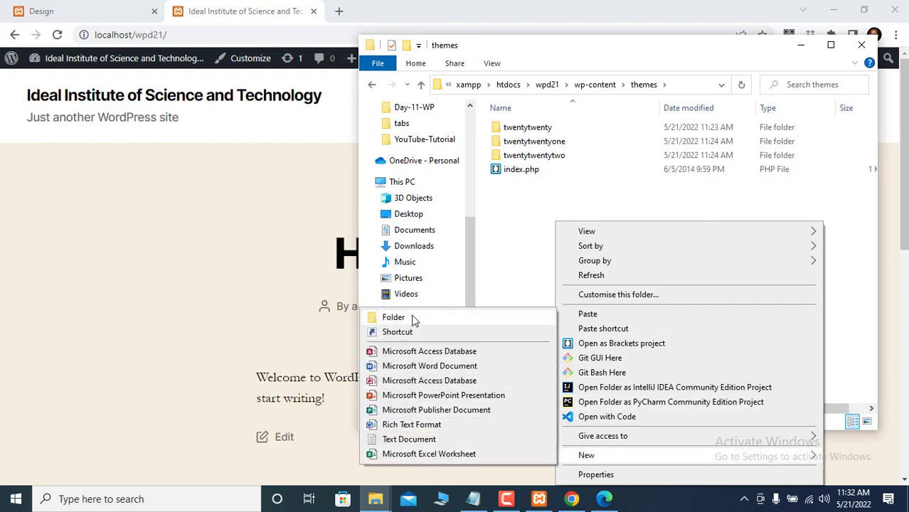
click(413, 318)
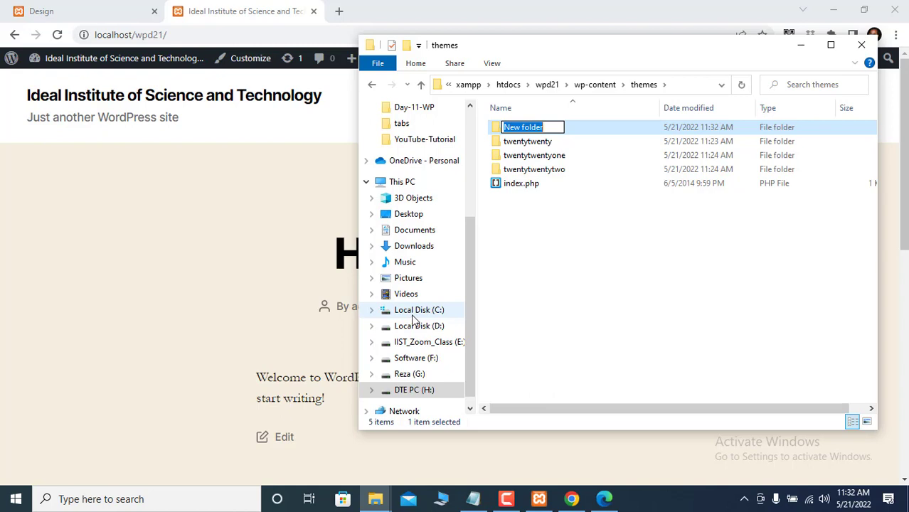
text(Them)
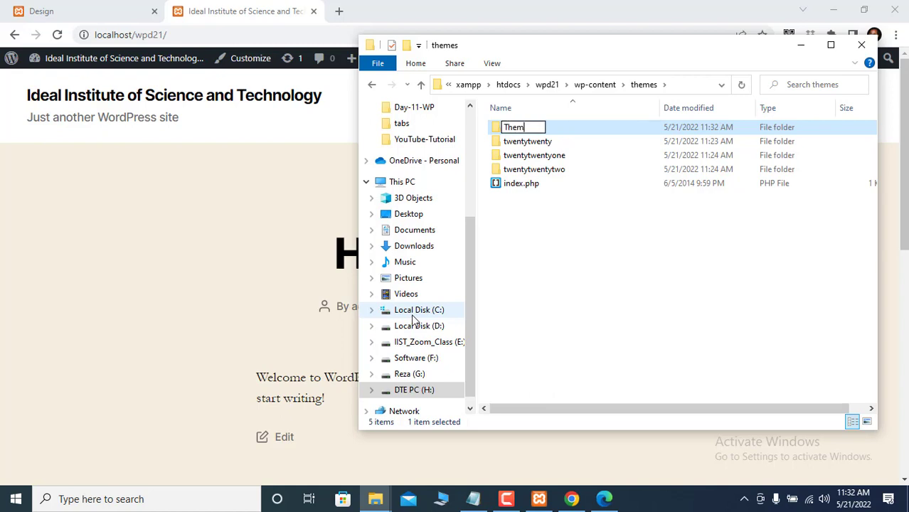
text(e21)
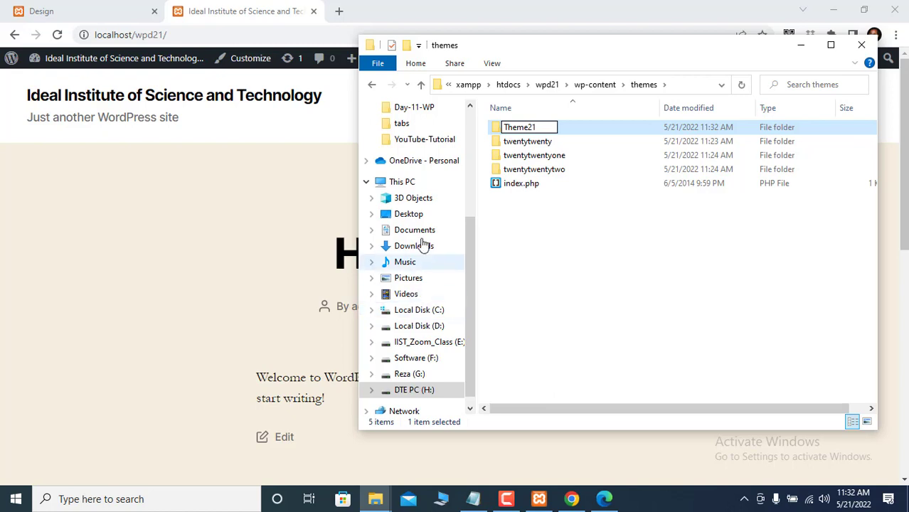
click(537, 277)
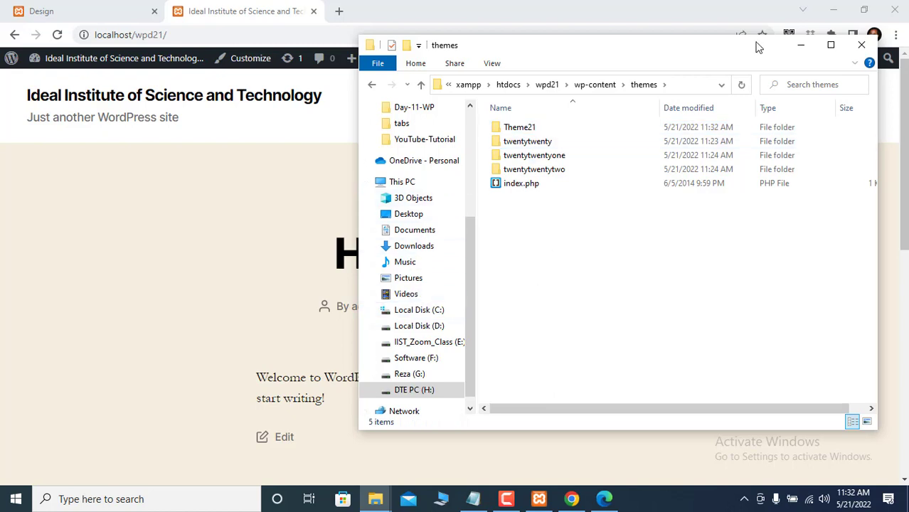
click(802, 46)
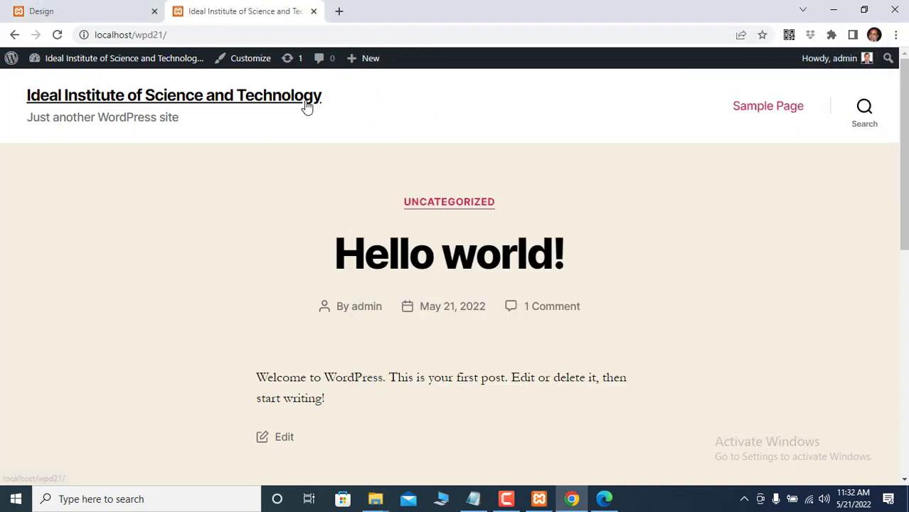
- Reload the site and find Theme21 under Broken Themes, flagged 'Stylesheet is missing.'
click(58, 36)
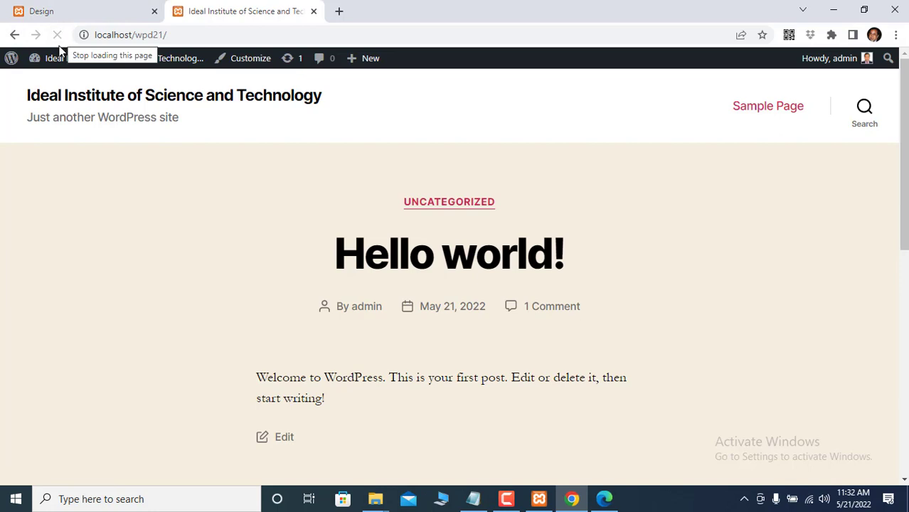
mouse_move(57, 61)
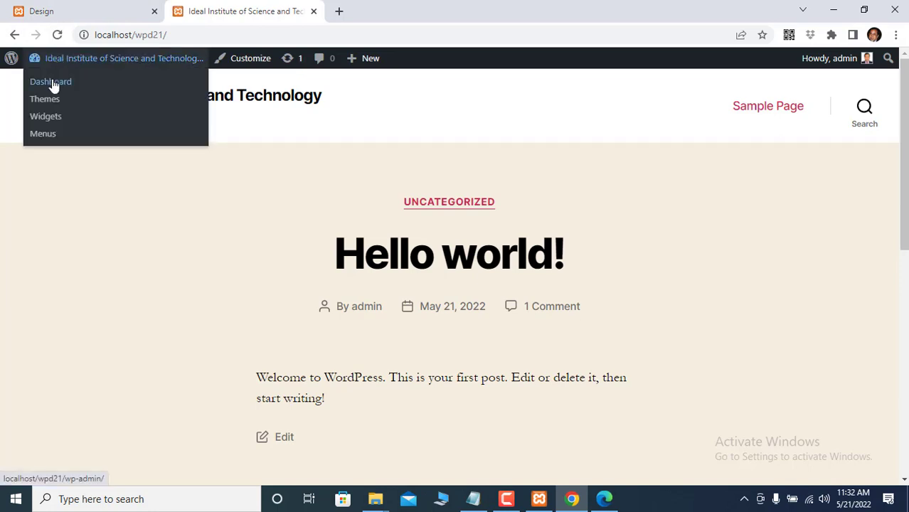
click(51, 103)
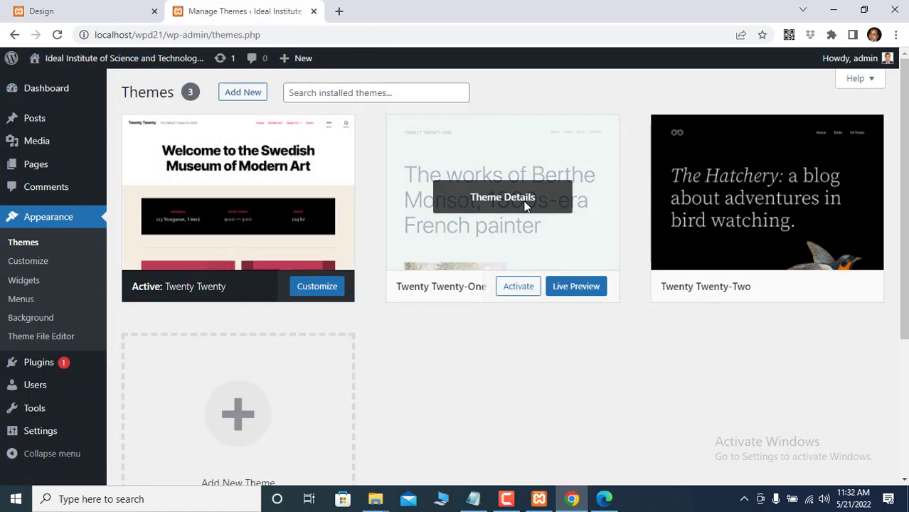
scroll(559, 354, down, 3)
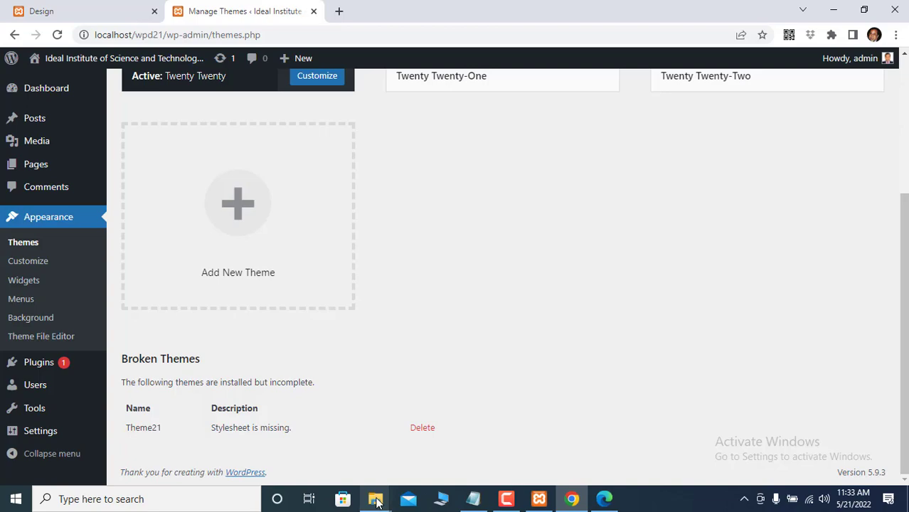
mouse_move(377, 502)
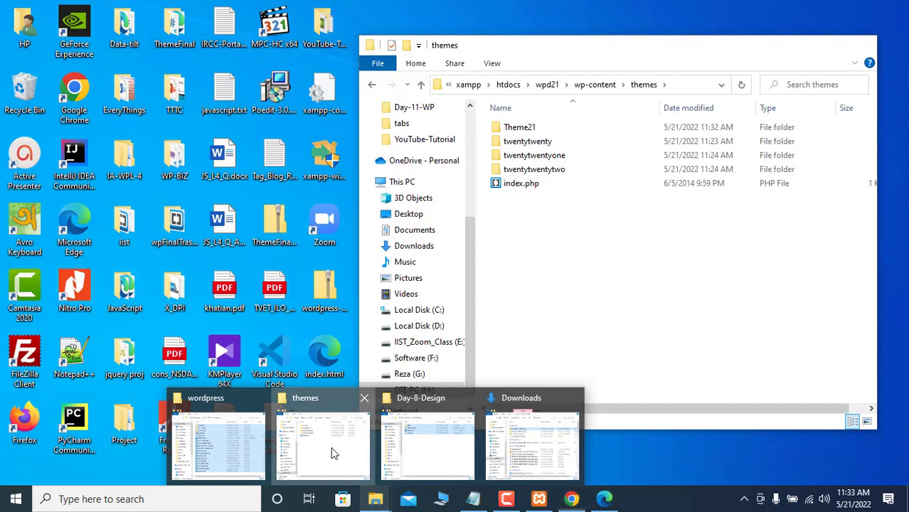
- Create an empty style.css file in Theme21, accepting the .css extension change, then minimize Explorer
click(335, 450)
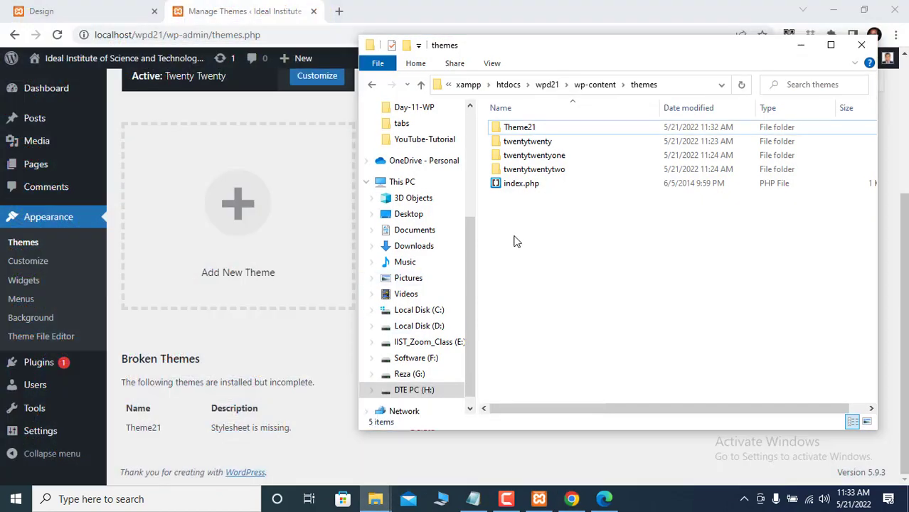
double_click(518, 127)
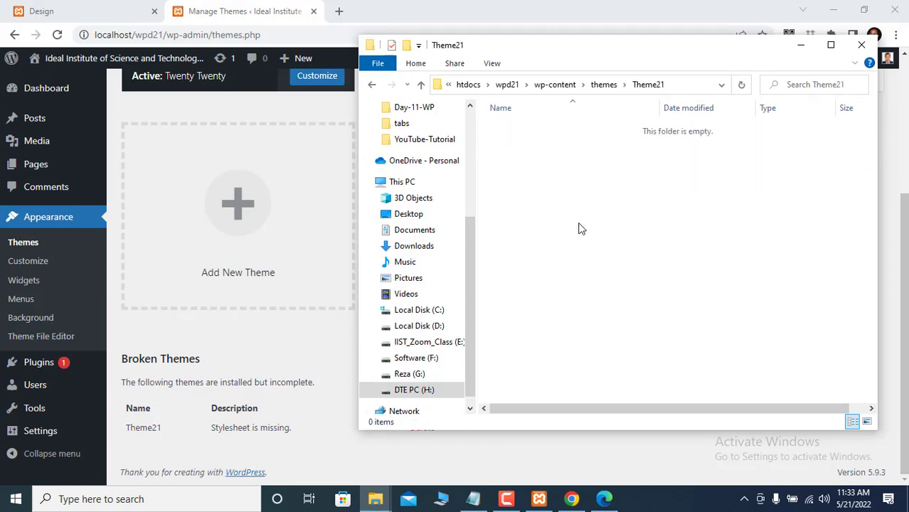
right_click(534, 207)
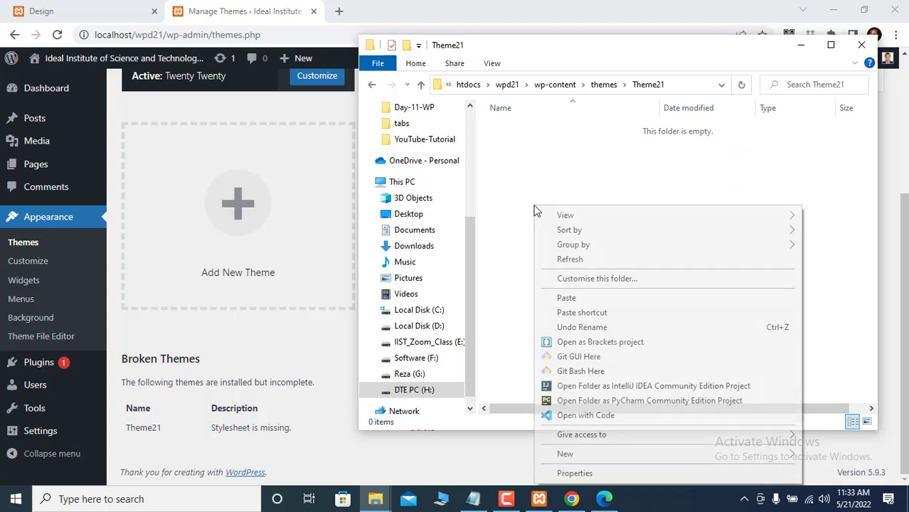
mouse_move(583, 454)
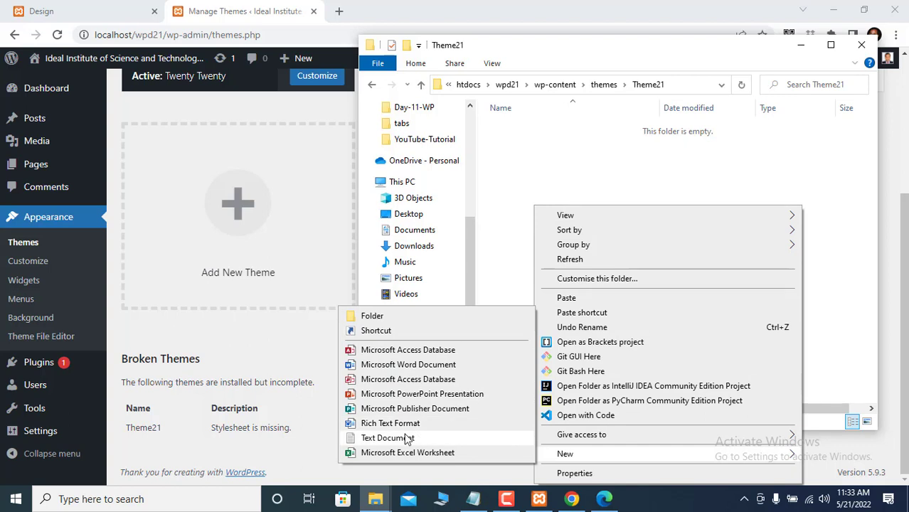
click(406, 438)
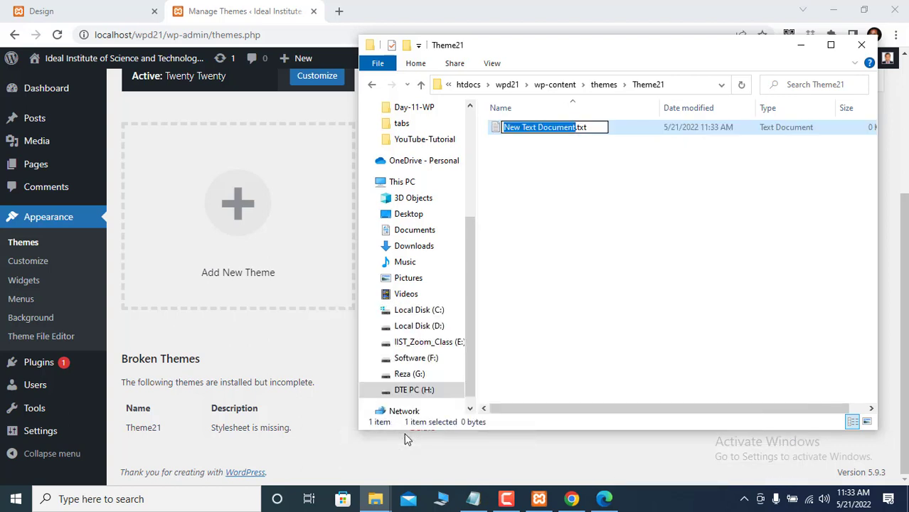
key(ctrl+a)
text(styl)
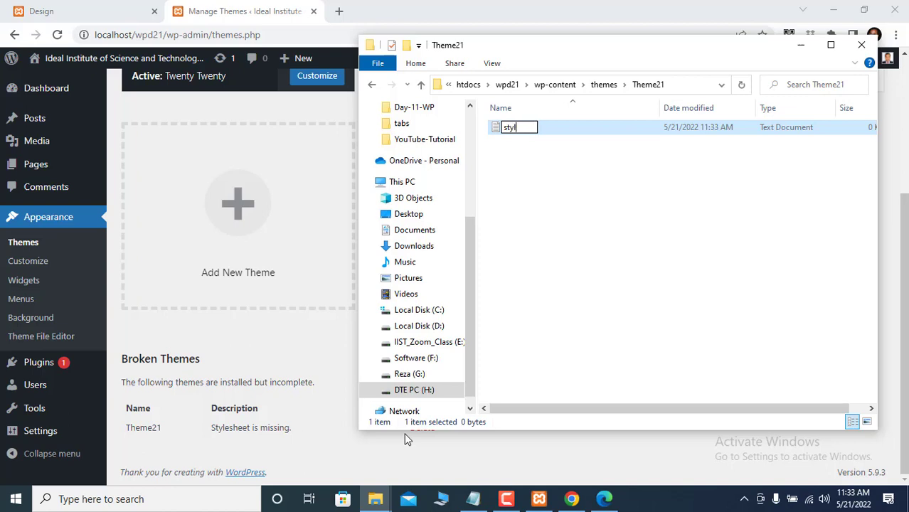
text(e.css)
click(603, 217)
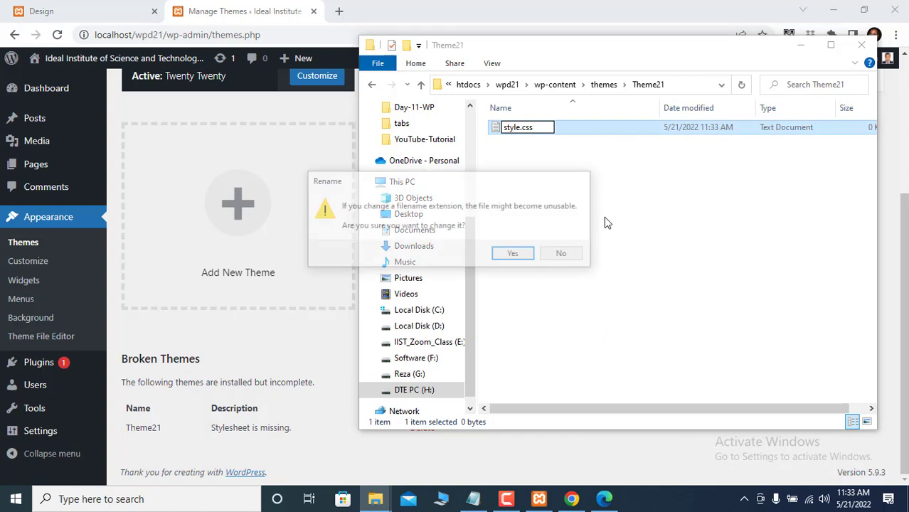
click(511, 255)
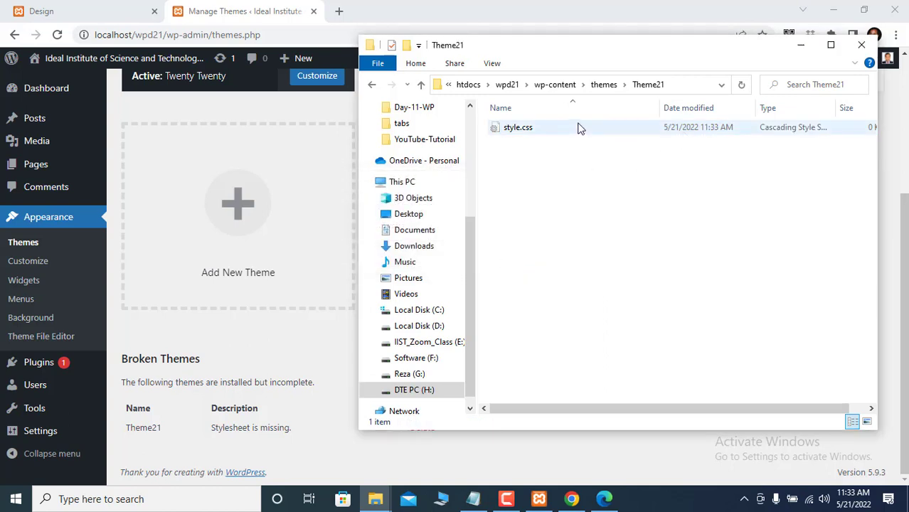
click(801, 51)
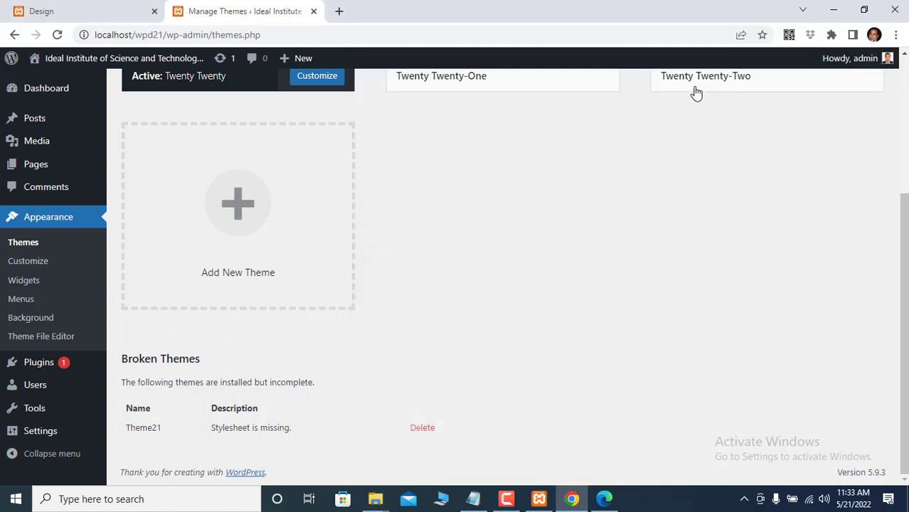
- Reload the themes page to see Theme21 now flagged 'Template is missing'
click(57, 35)
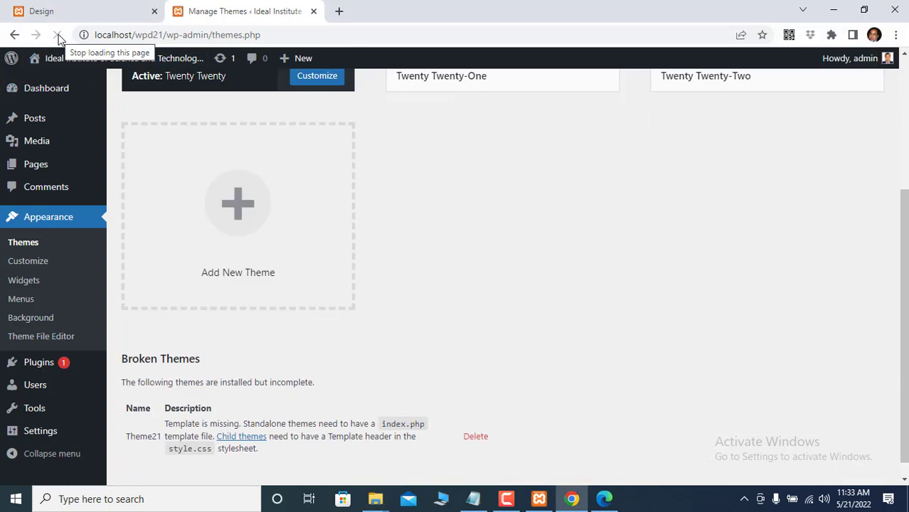
scroll(425, 154, up, 3)
scroll(425, 153, down, 4)
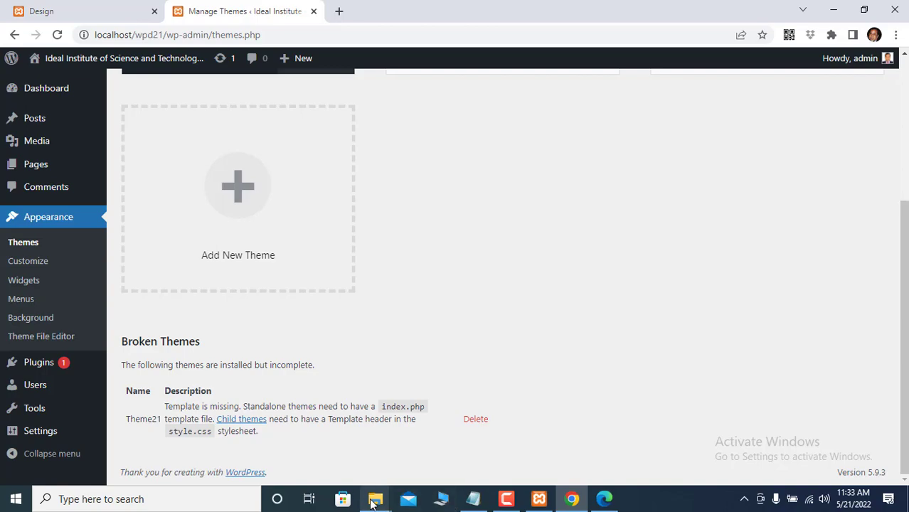
mouse_move(374, 501)
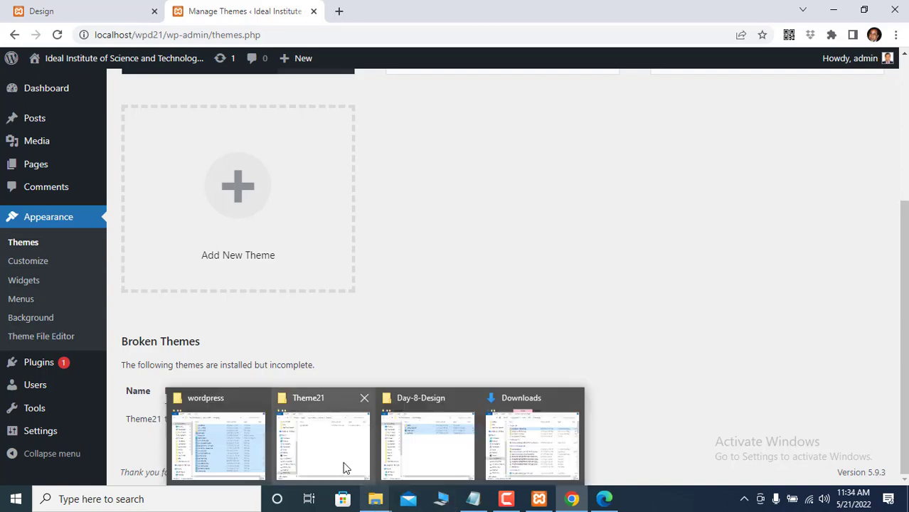
click(347, 464)
- Add an empty index.php file to Theme21, confirming the .php extension, then minimize Explorer
right_click(534, 223)
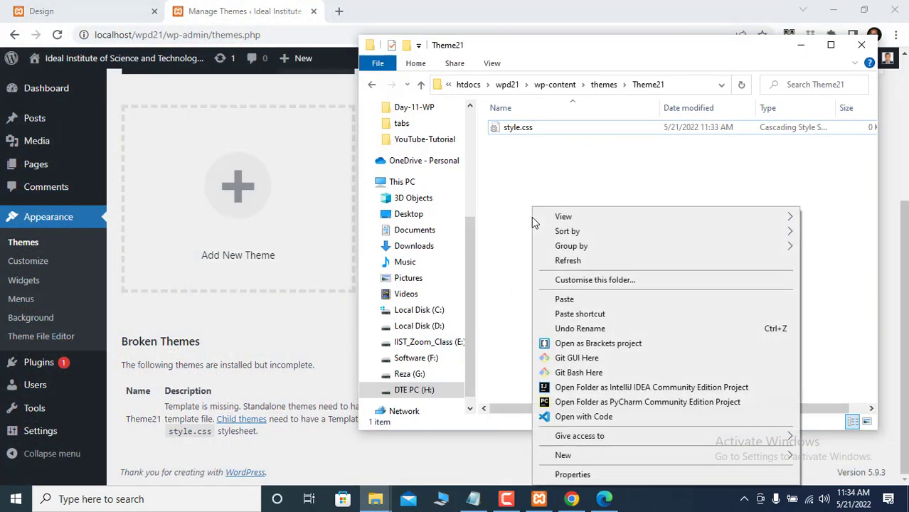
mouse_move(573, 456)
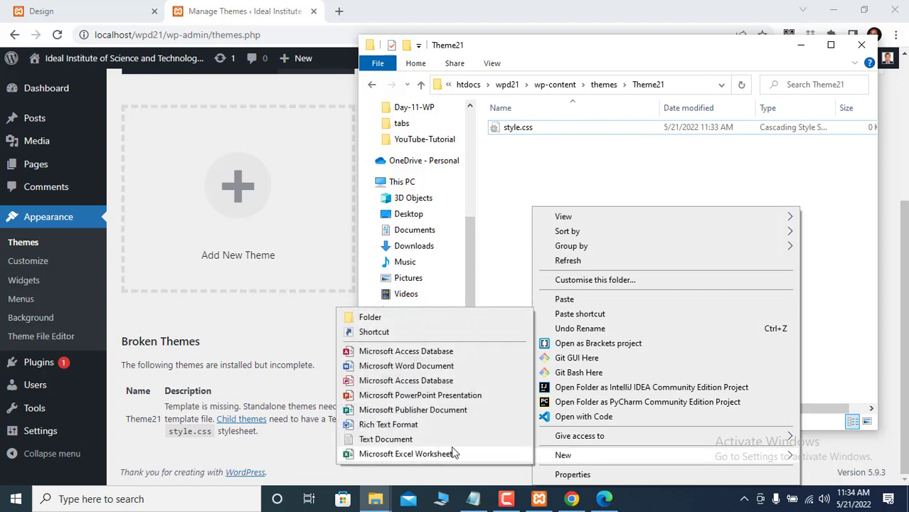
click(410, 440)
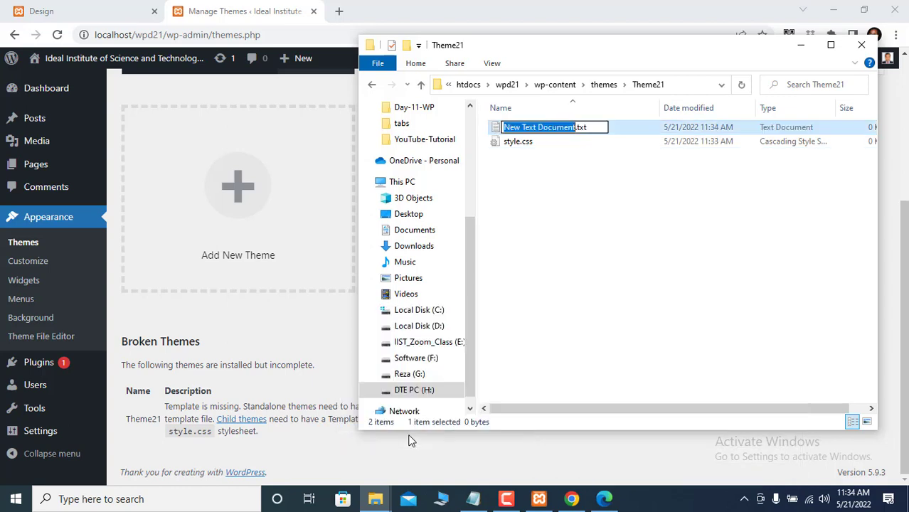
key(ctrl+a)
text(index)
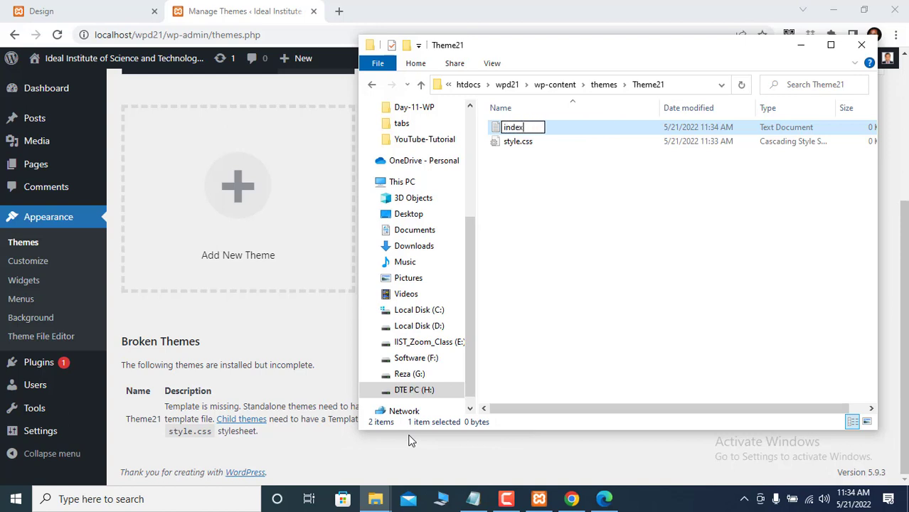
text(.php)
click(599, 221)
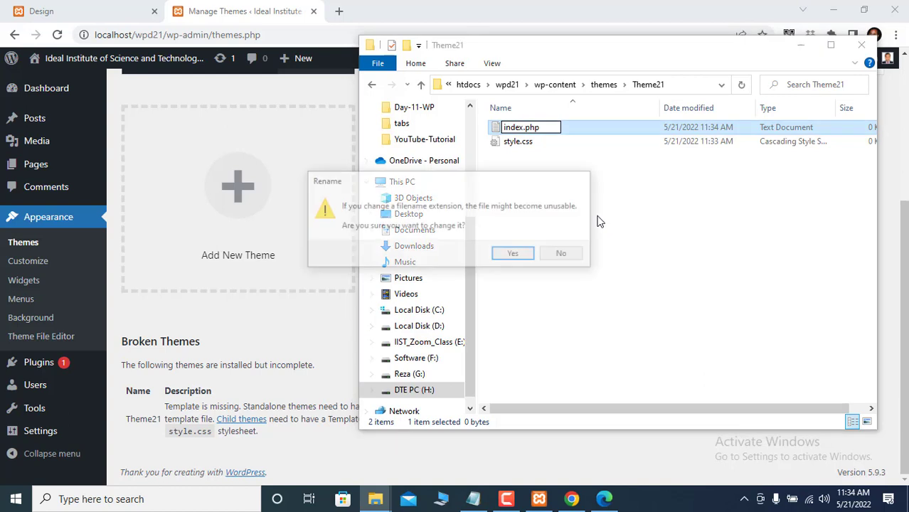
click(525, 254)
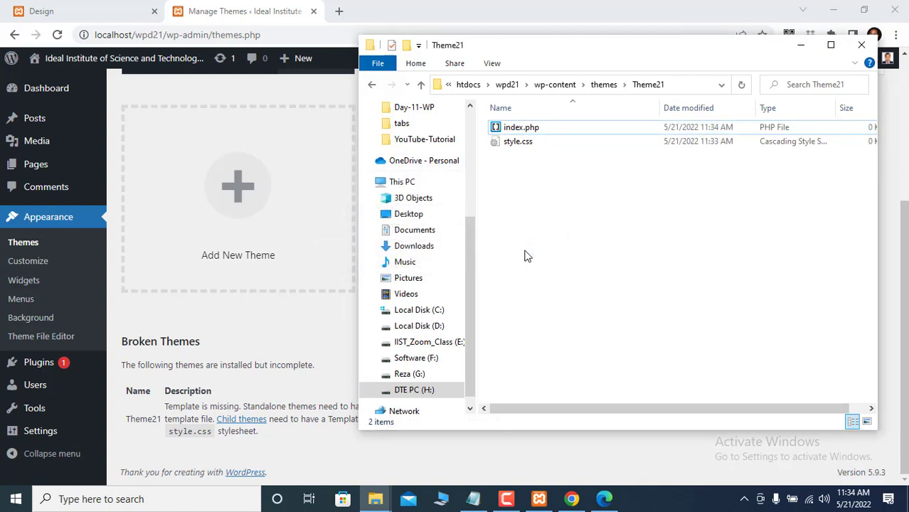
click(801, 47)
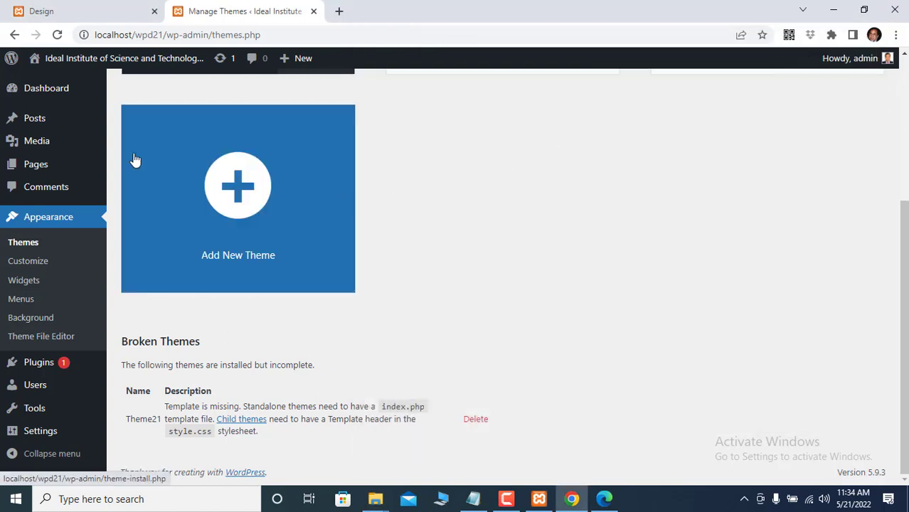
- Reload the WordPress Themes page and activate Theme21
click(57, 35)
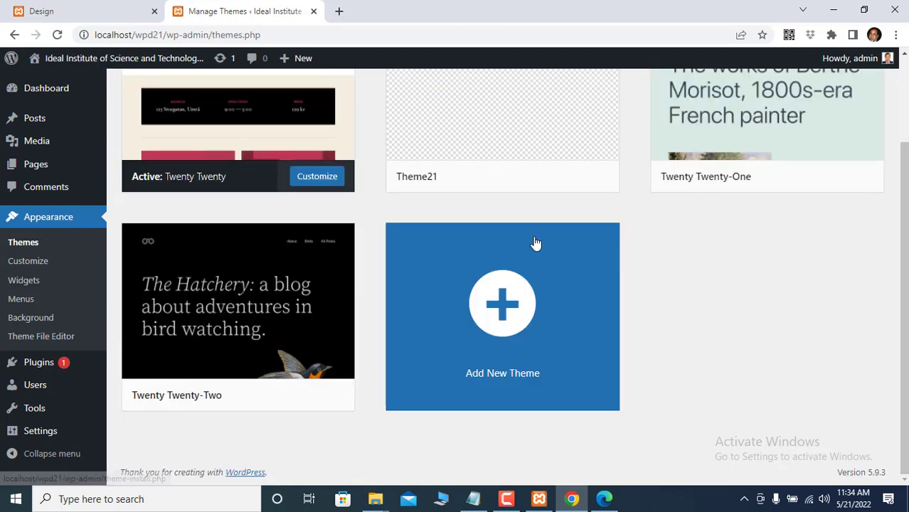
scroll(536, 243, up, 2)
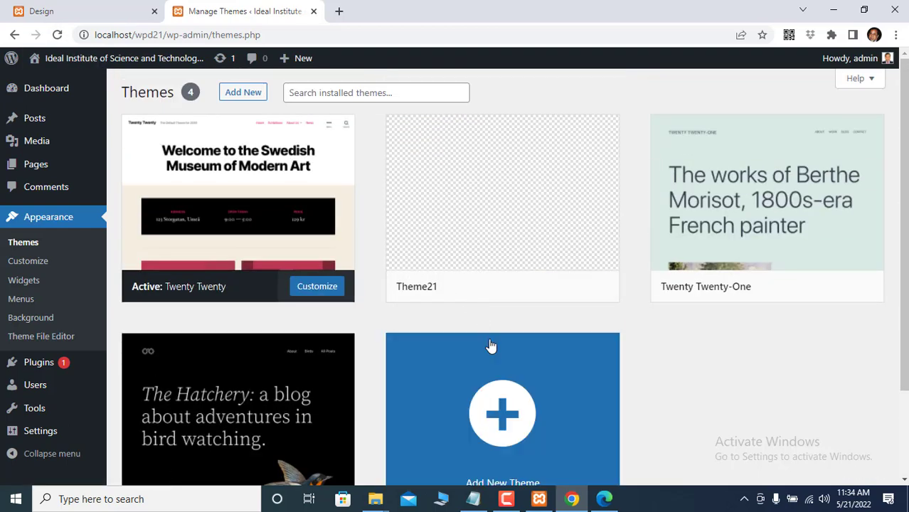
mouse_move(488, 198)
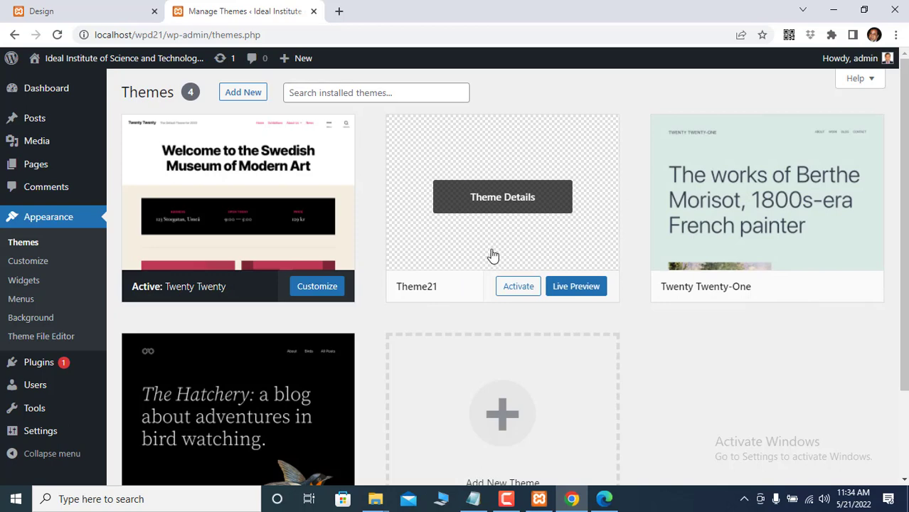
click(514, 296)
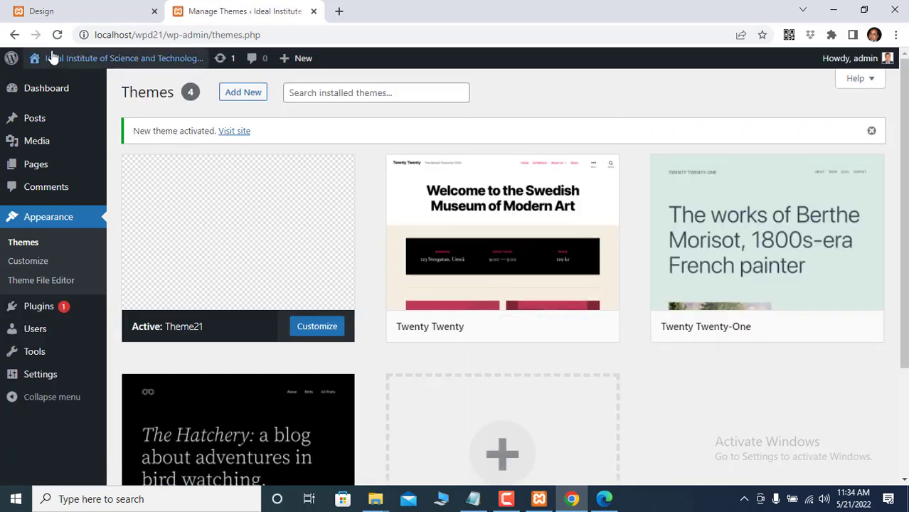
- Visit the site to see the blank front page, then go back to Themes
mouse_move(21, 61)
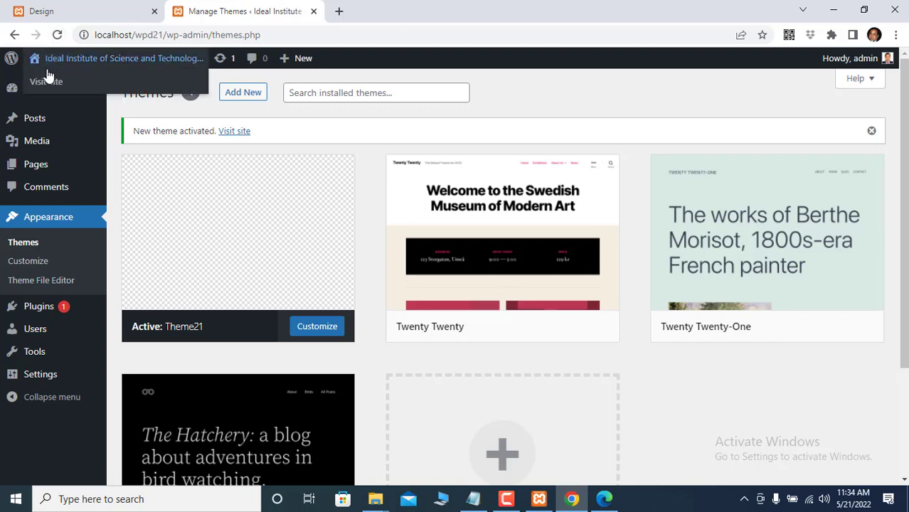
click(47, 83)
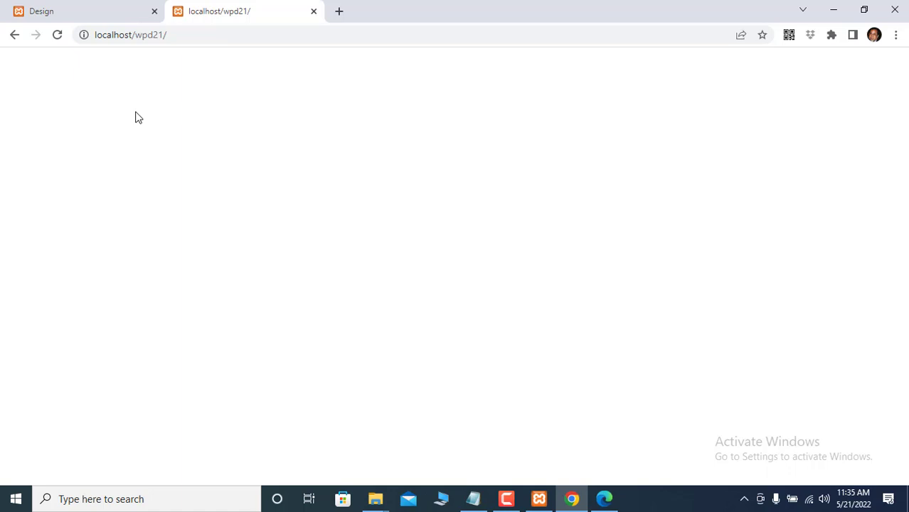
click(16, 36)
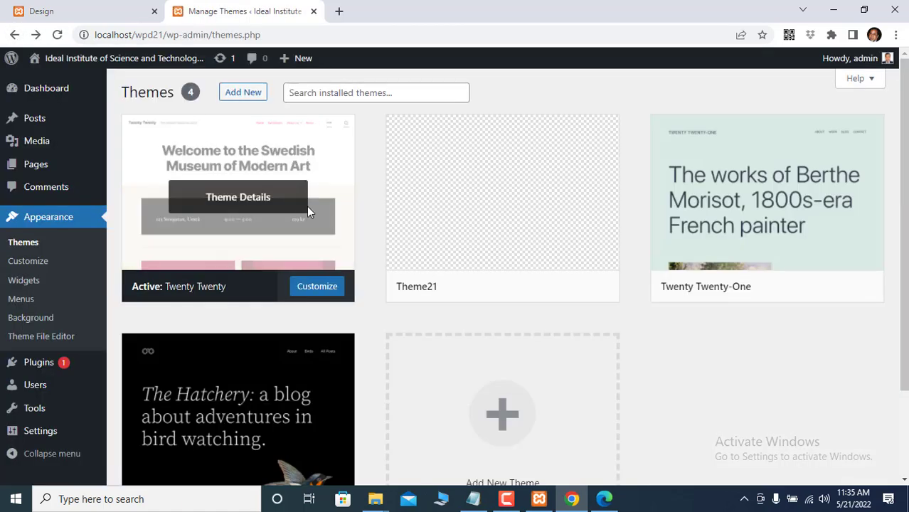
- View the Twenty Twenty-One theme details, then close them
mouse_move(501, 291)
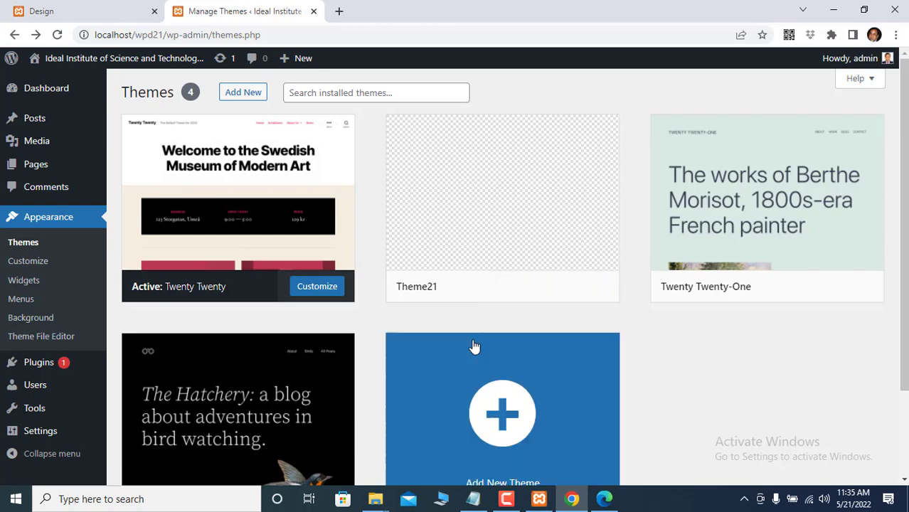
mouse_move(477, 228)
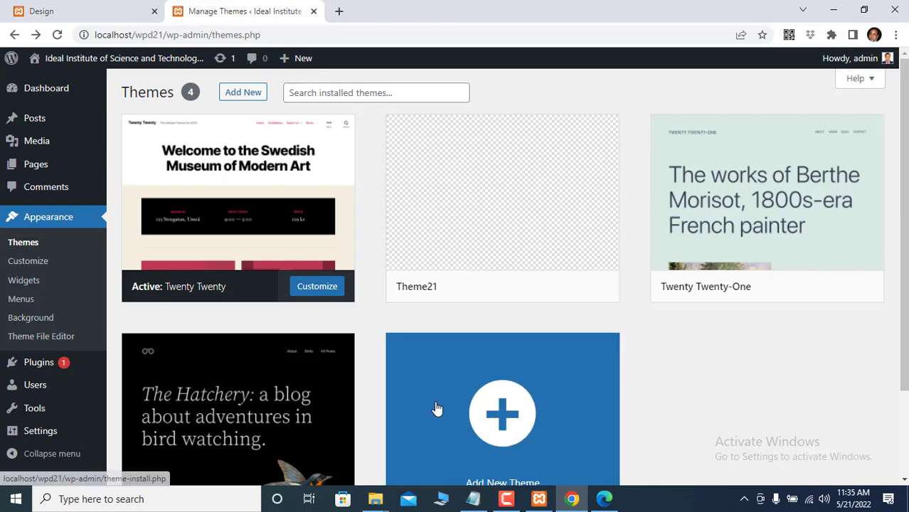
click(770, 190)
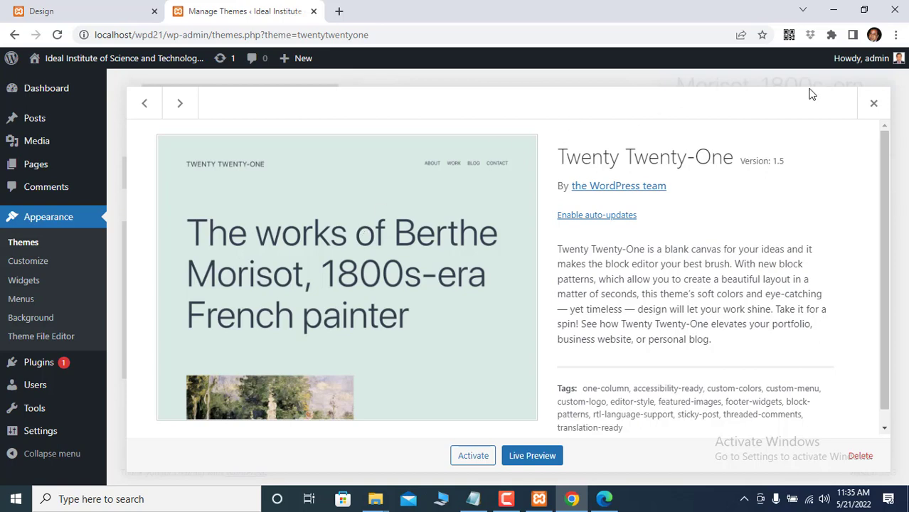
click(875, 105)
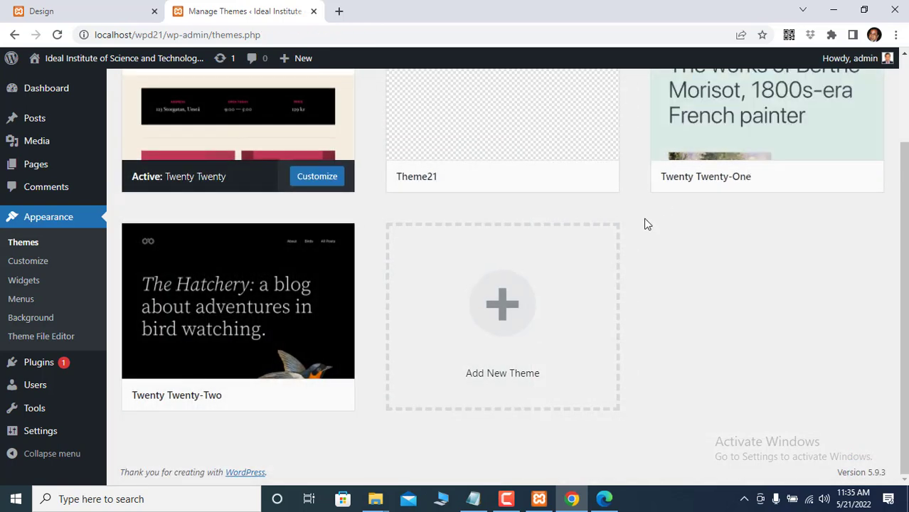
- Activate Theme21 again from the themes list
scroll(476, 250, up, 2)
mouse_move(473, 271)
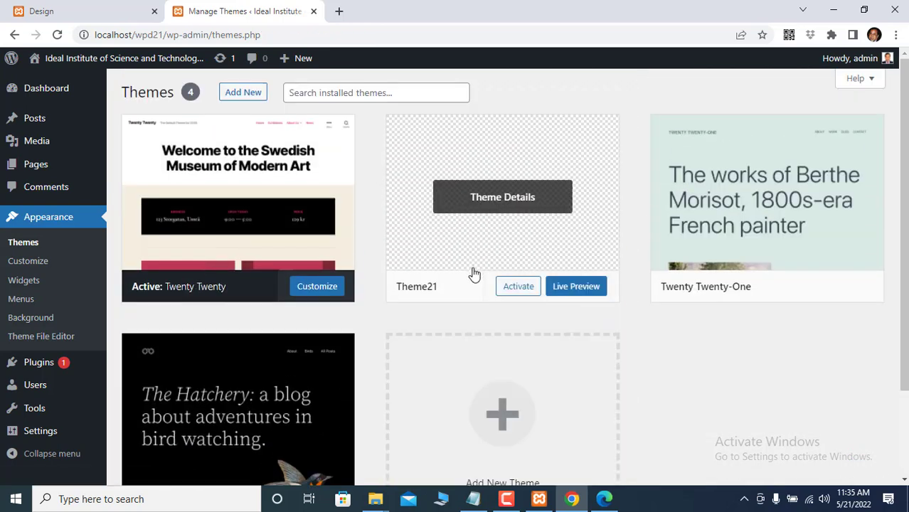
click(517, 286)
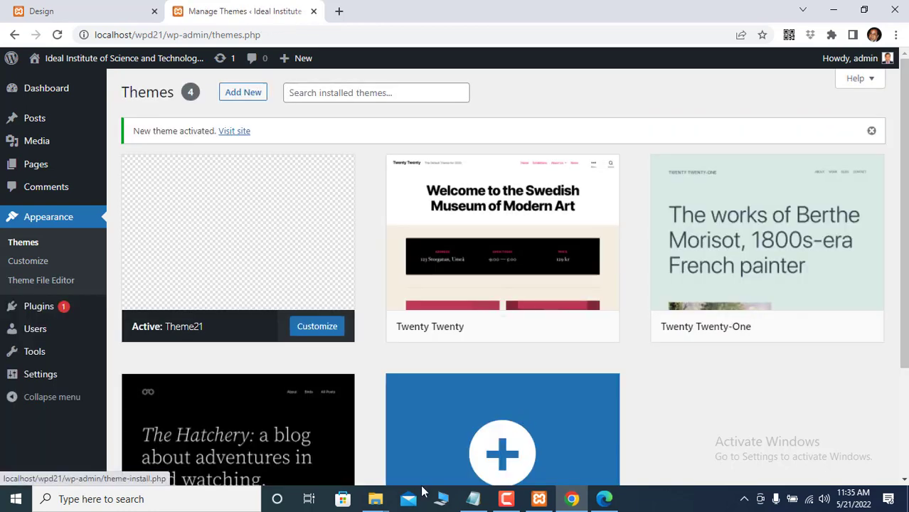
mouse_move(379, 499)
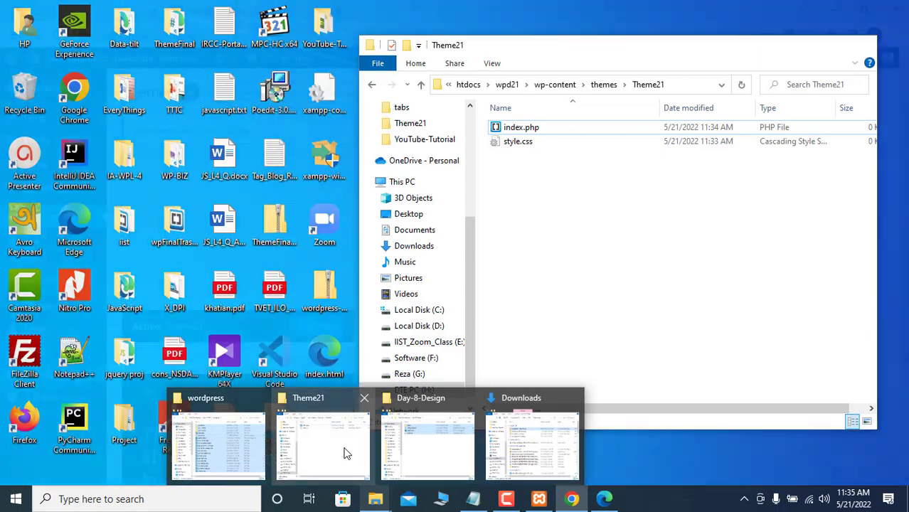
- From the themes directory, open the Theme21 folder with Code
click(347, 448)
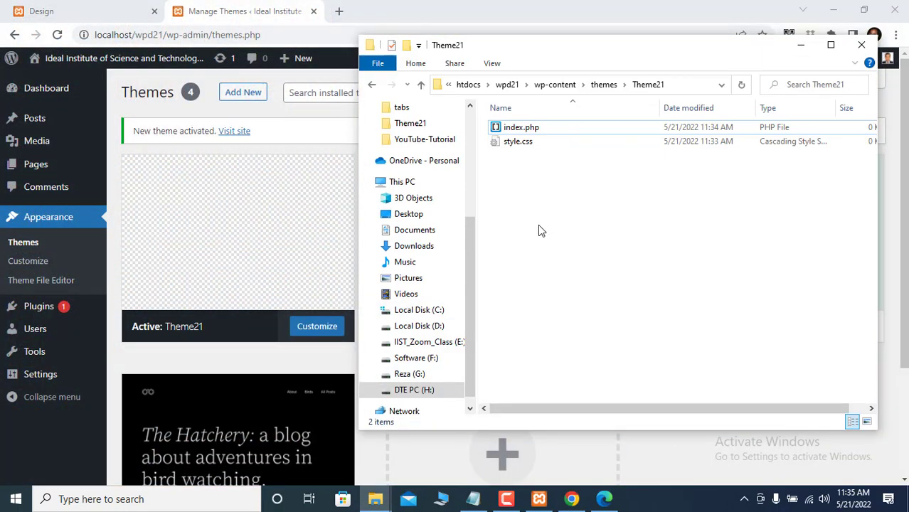
click(421, 90)
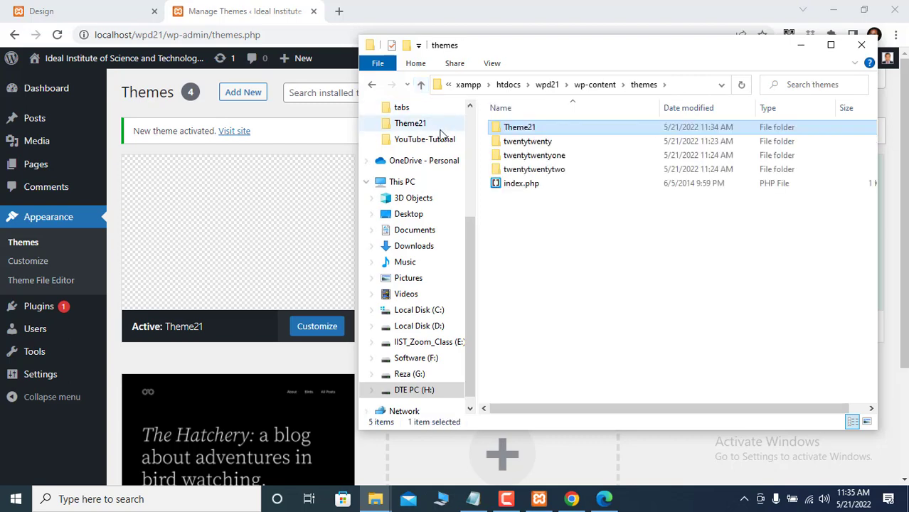
right_click(520, 131)
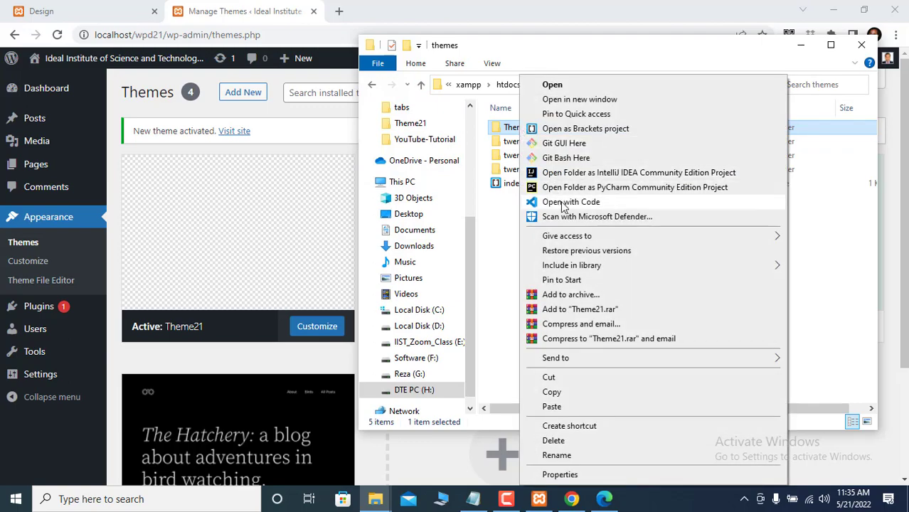
click(561, 204)
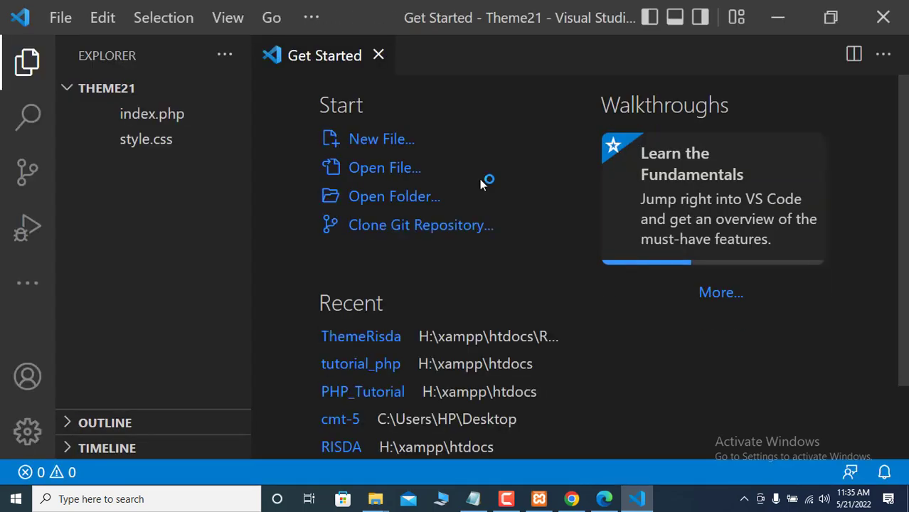
- Close the welcome page, open style.css and dismiss the extension notification
click(379, 56)
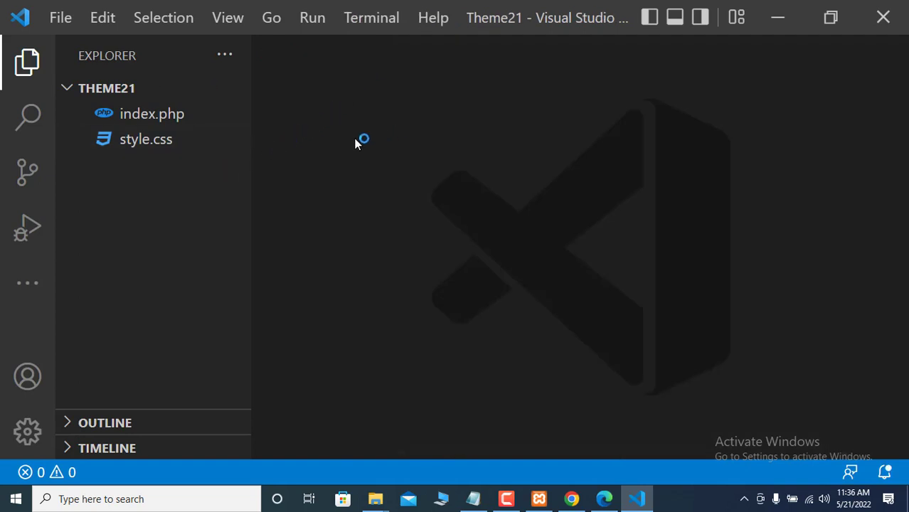
click(158, 146)
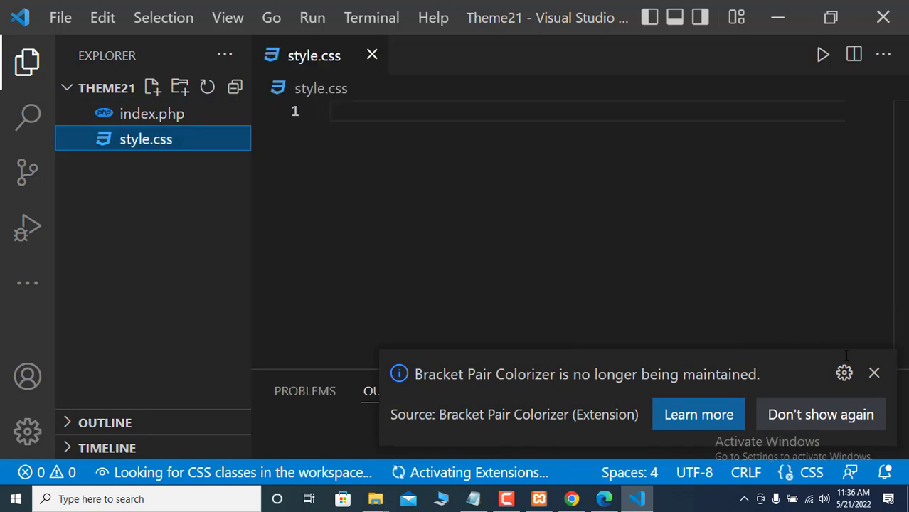
click(874, 375)
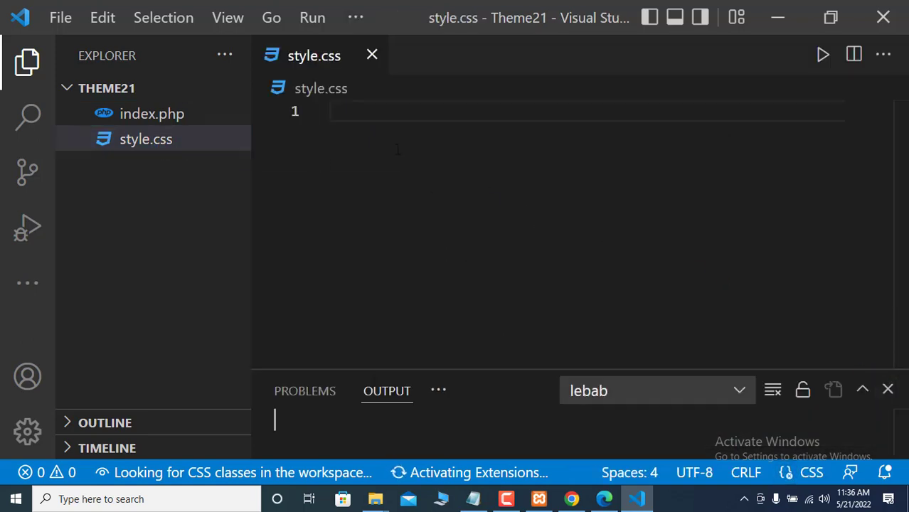
click(346, 112)
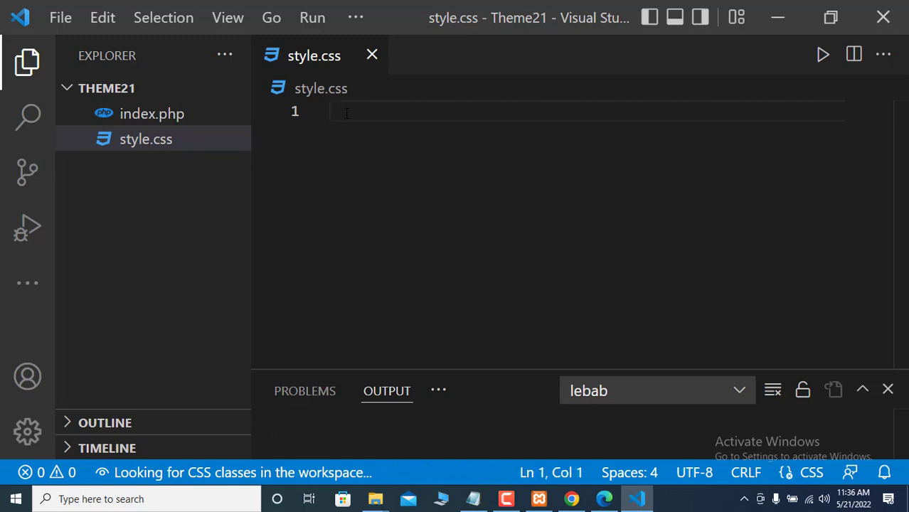
- Clear stray characters and insert an empty multi-line /* */ block comment on line 1
text(?)
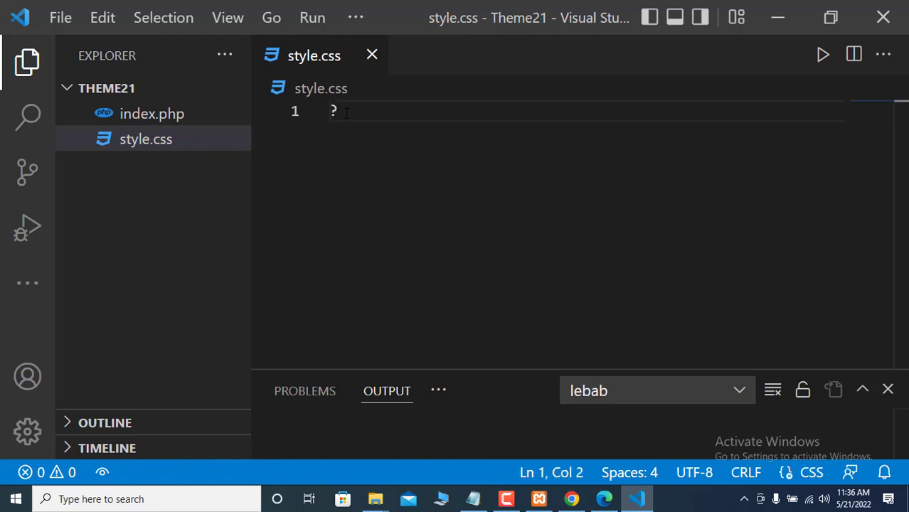
text(*)
key(BackSpace)
key(BackSpace)
text(?*)
key(BackSpace)
key(BackSpace)
key(ctrl+slash)
text(*)
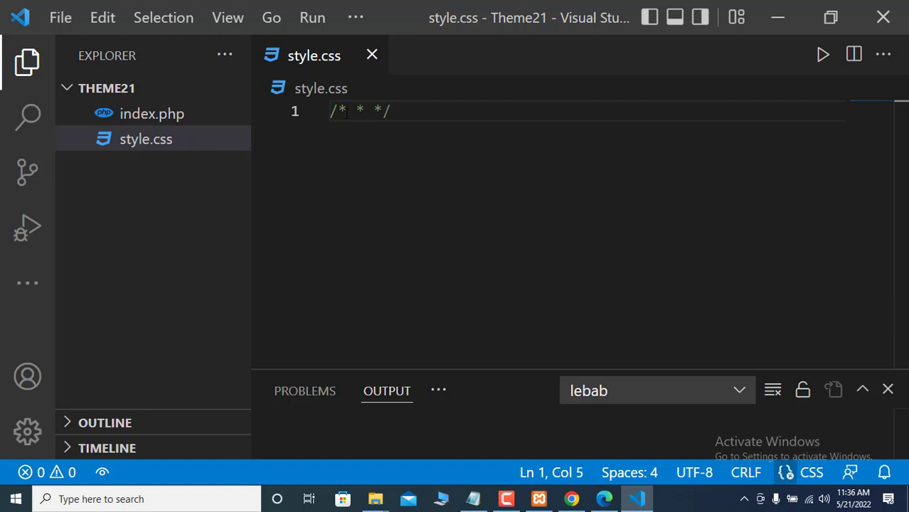
key(Return)
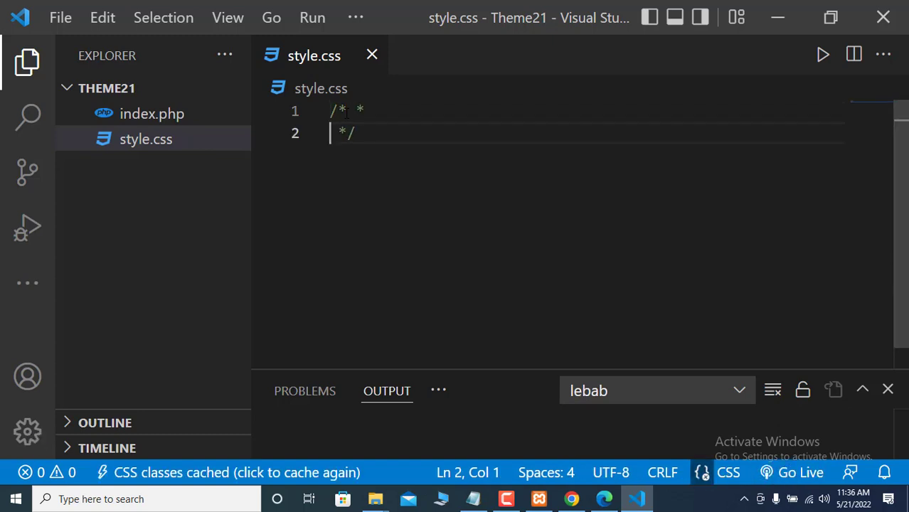
key(Return)
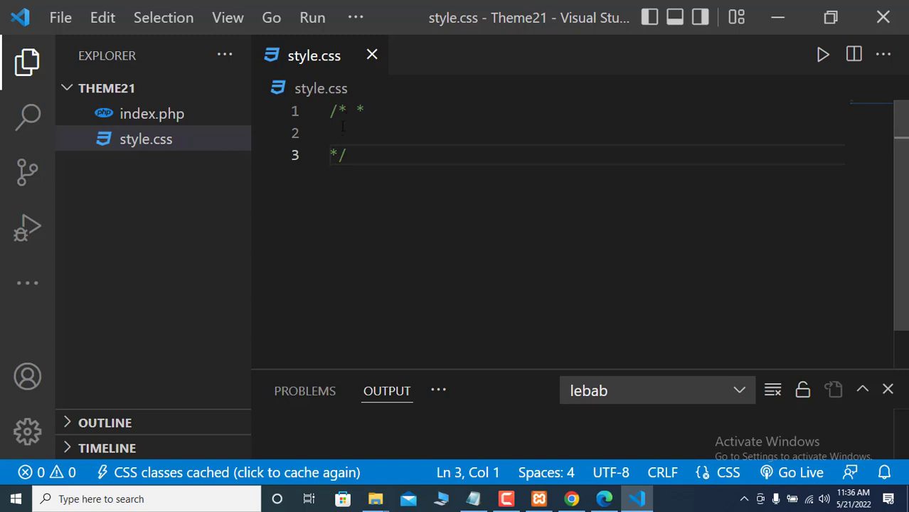
click(342, 126)
- Write 'Theme Name: Theme21' and an 'Author:' line with the author's name in the comment
text(Th)
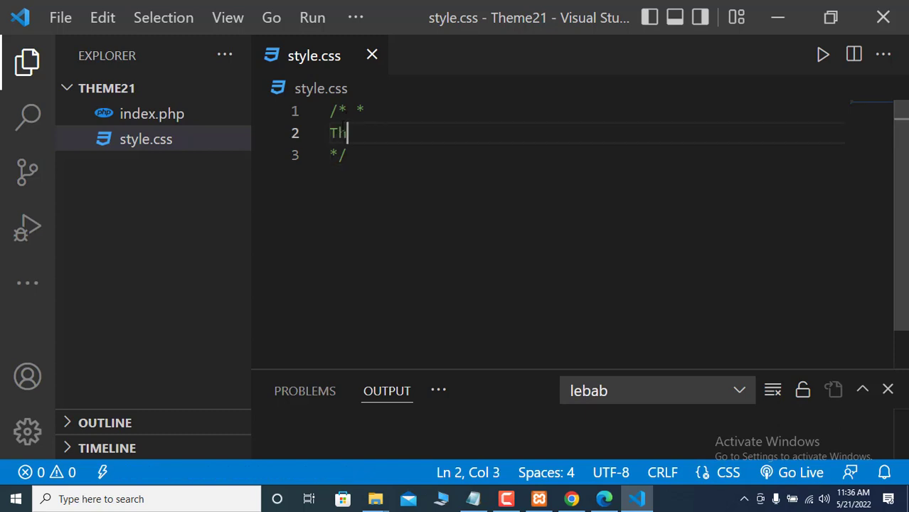
text(eme Name)
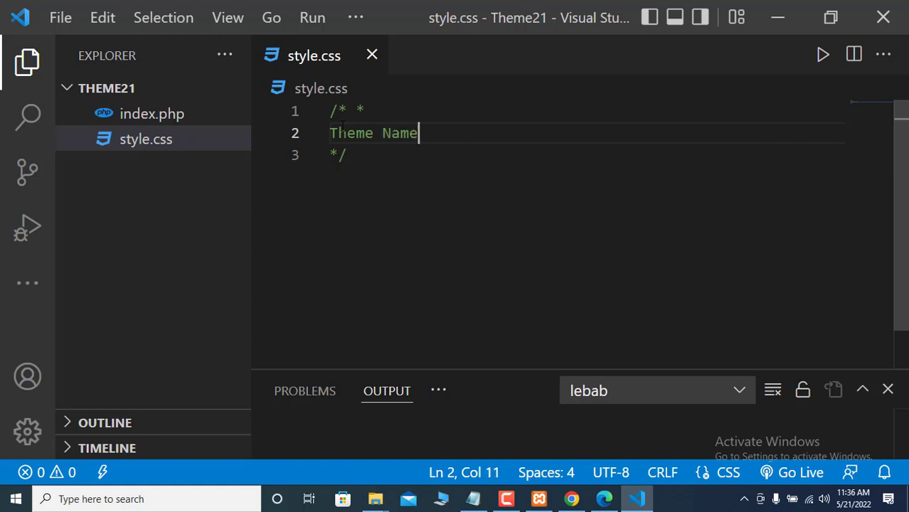
text(:)
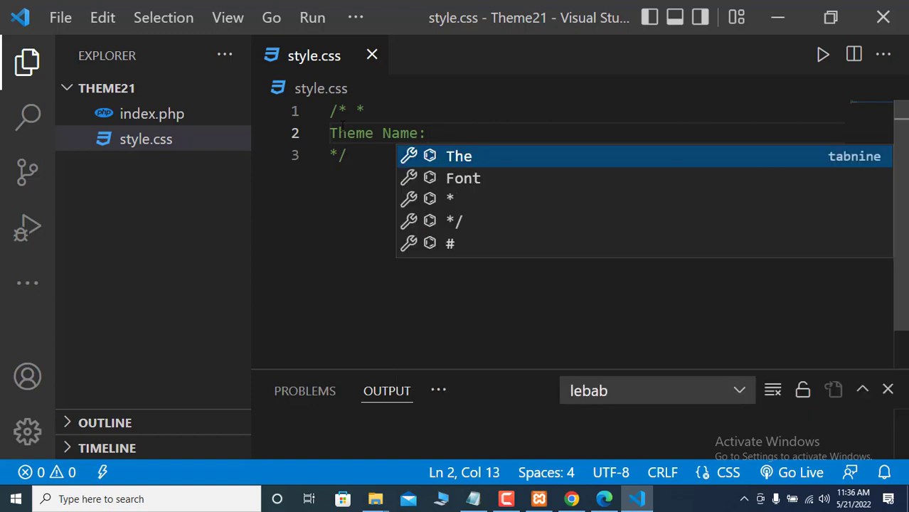
text(Theme)
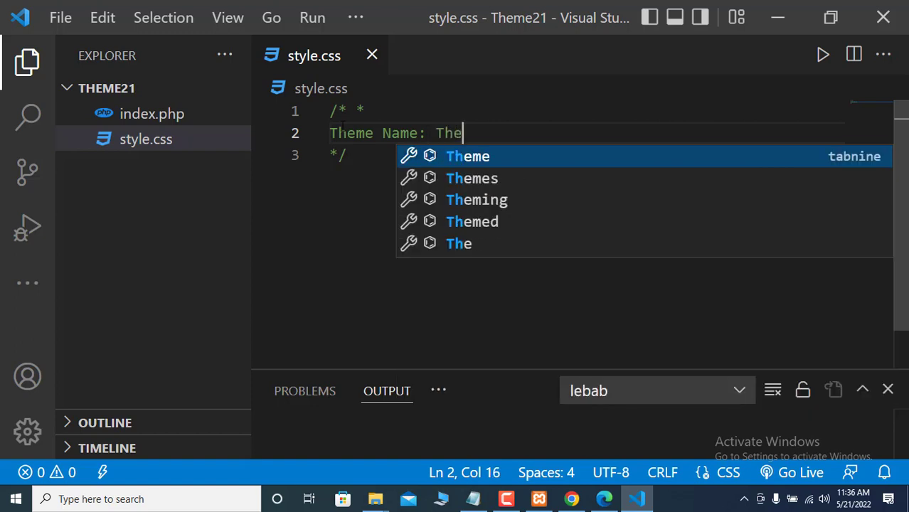
text(2)
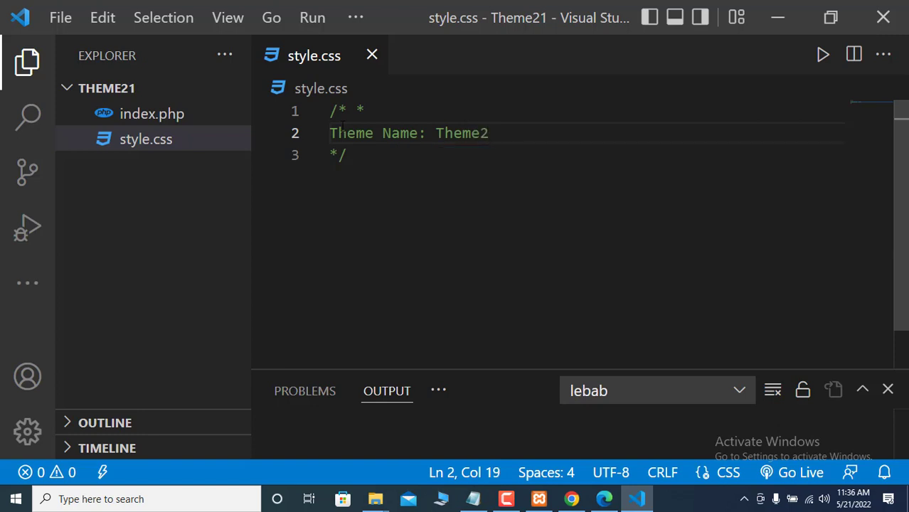
text(1)
key(Return)
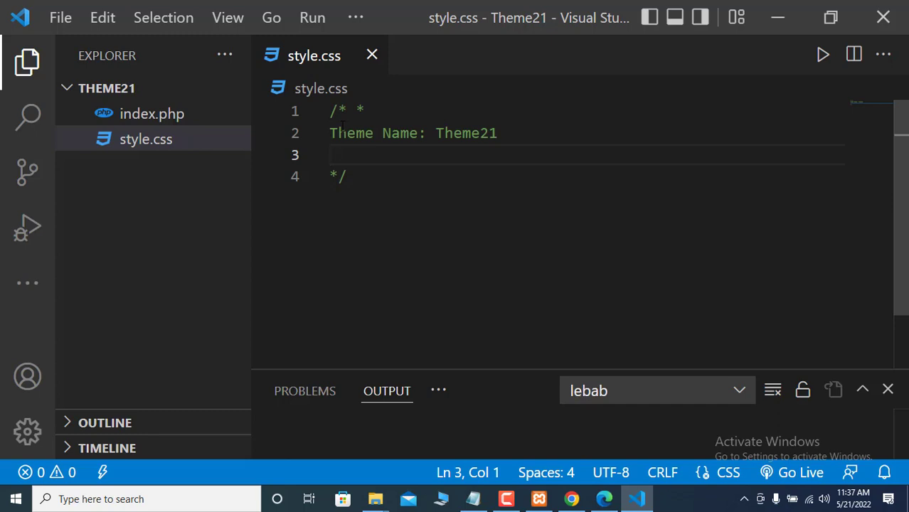
text(Author: )
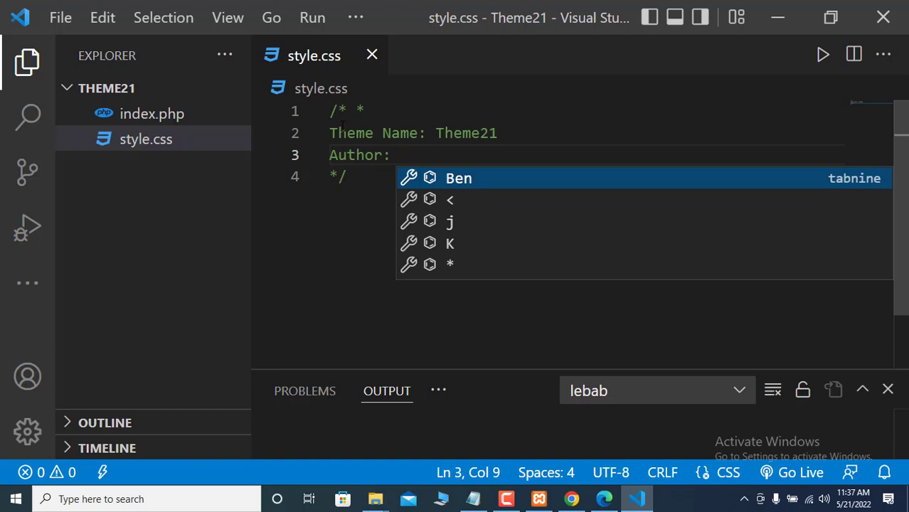
text(Dr)
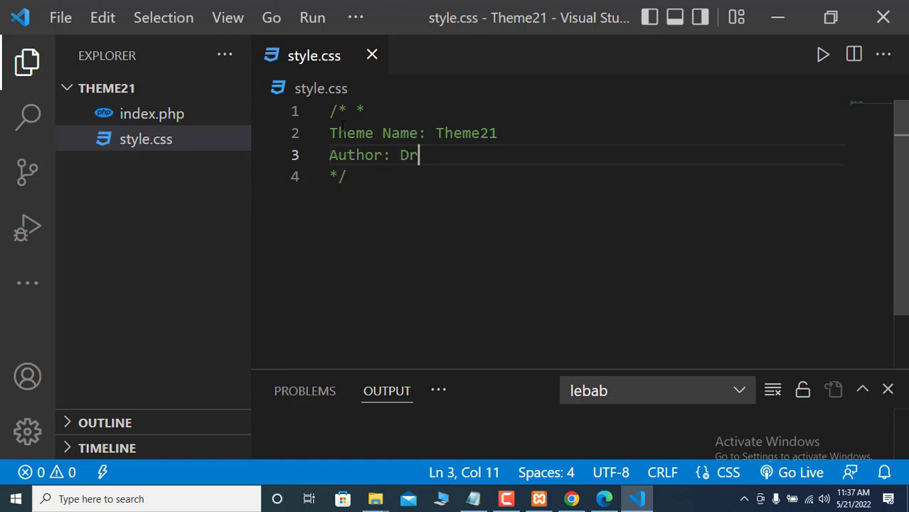
text(. Sheikh )
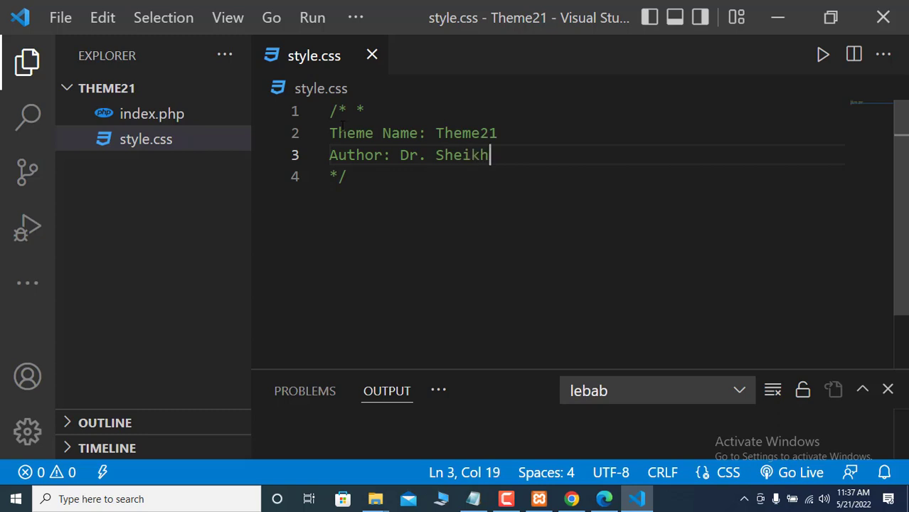
text(Abu Reza)
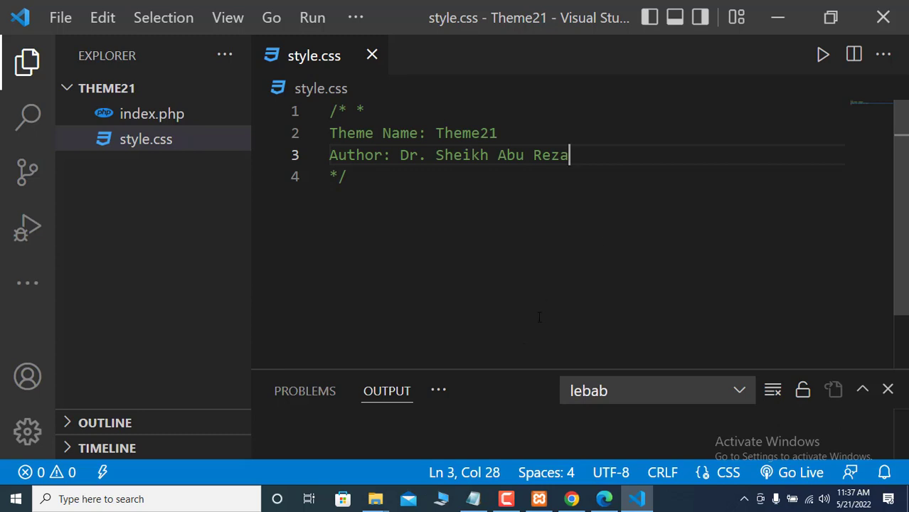
- Reload WordPress Themes and check Theme21's details show the author, then return to VS Code
mouse_move(572, 498)
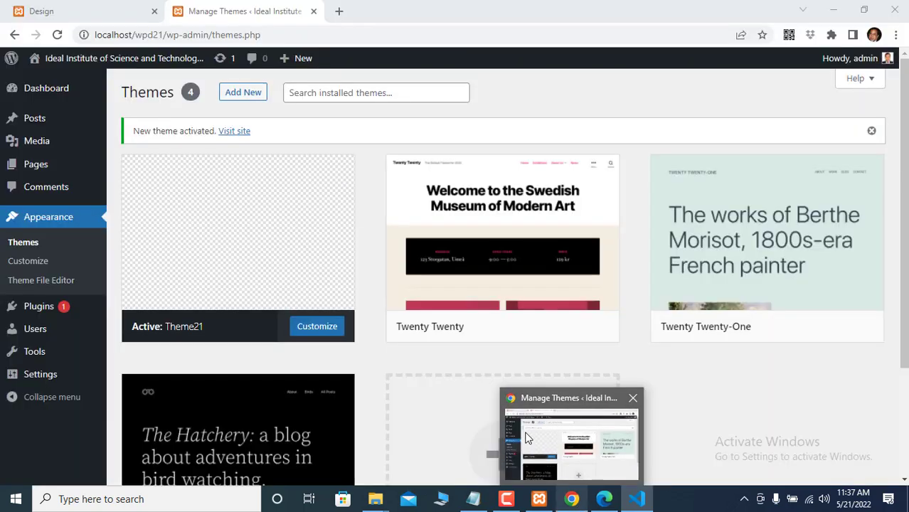
click(527, 437)
click(58, 35)
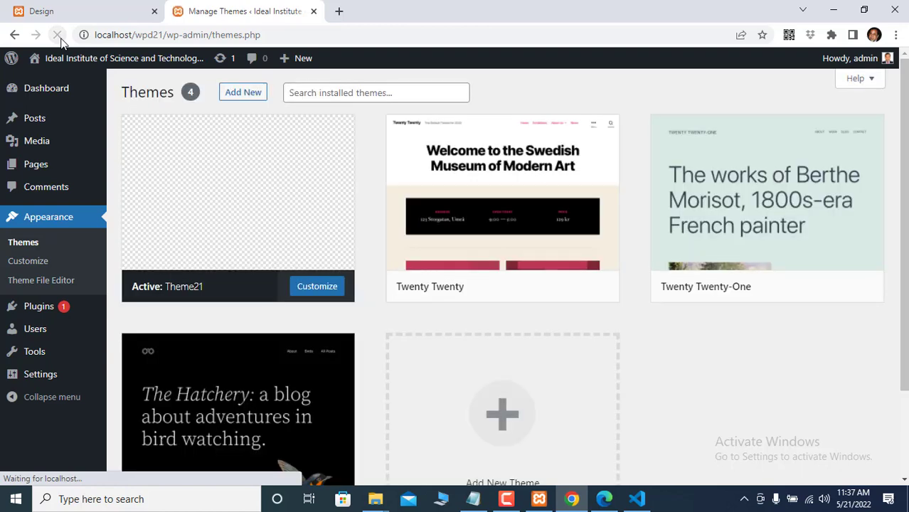
click(253, 197)
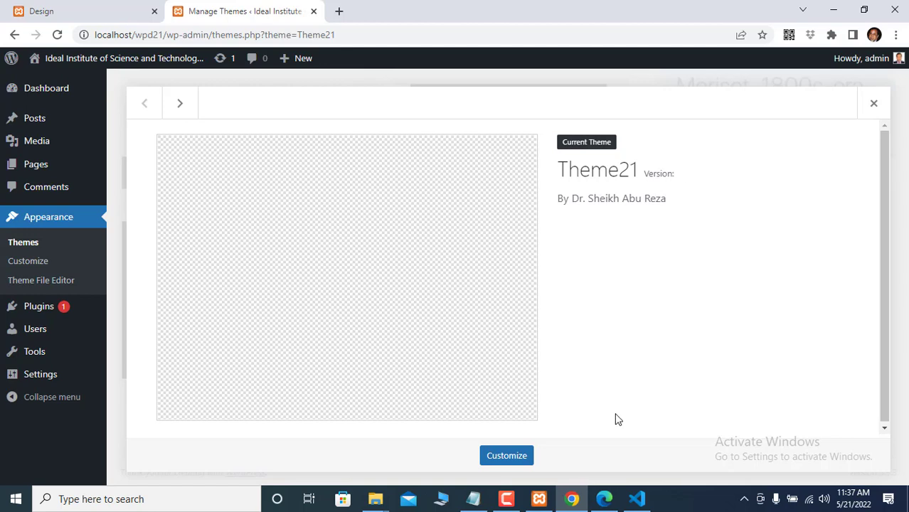
mouse_move(637, 502)
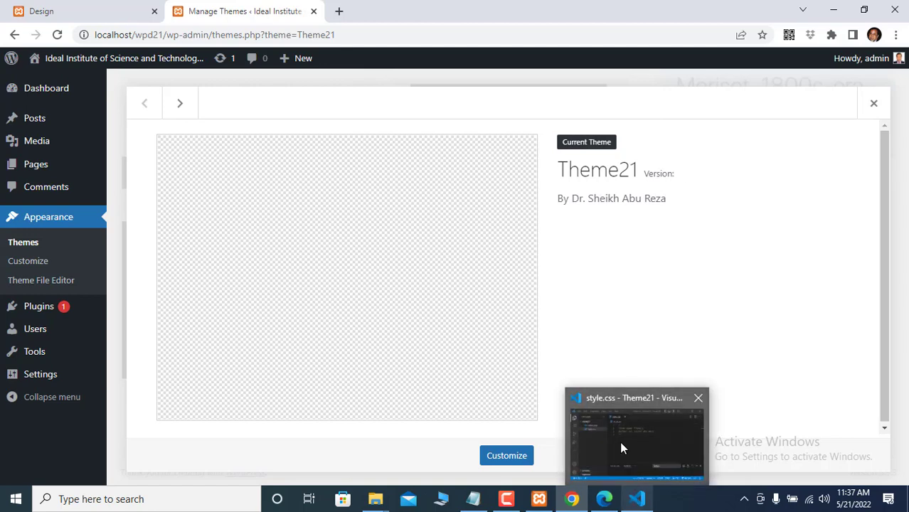
click(620, 441)
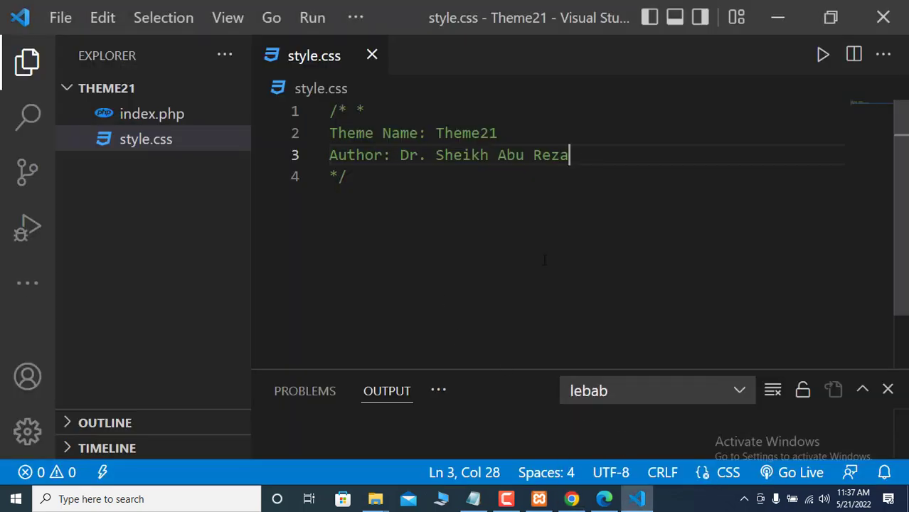
- Add 'Version: 1.0.0' below the Author line, then switch back to Chrome
key(Return)
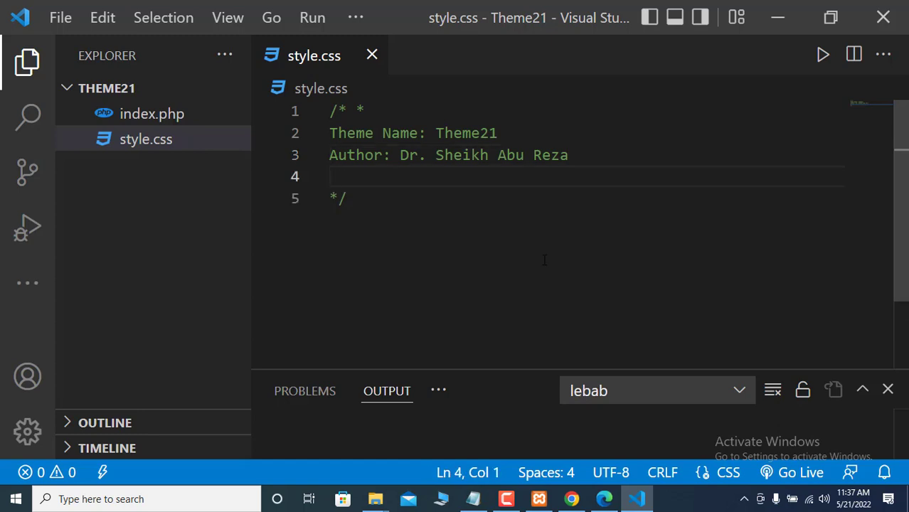
text(Version)
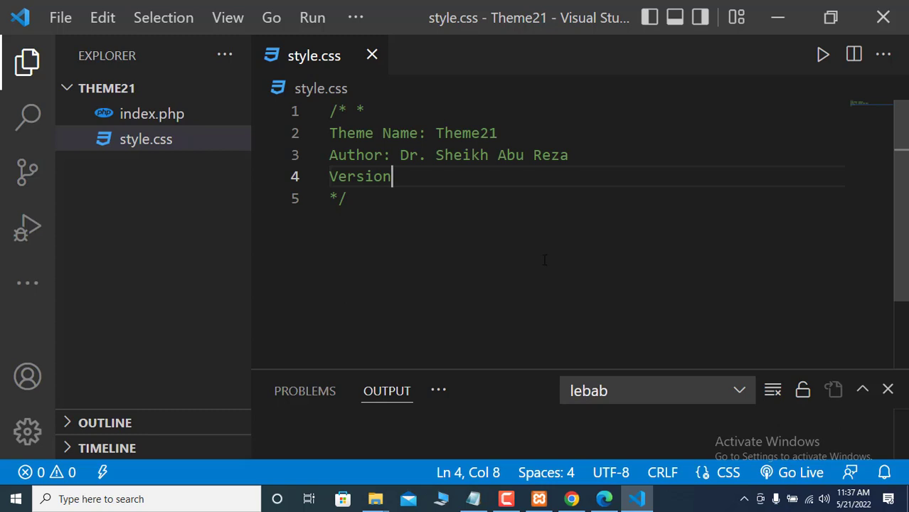
text(: )
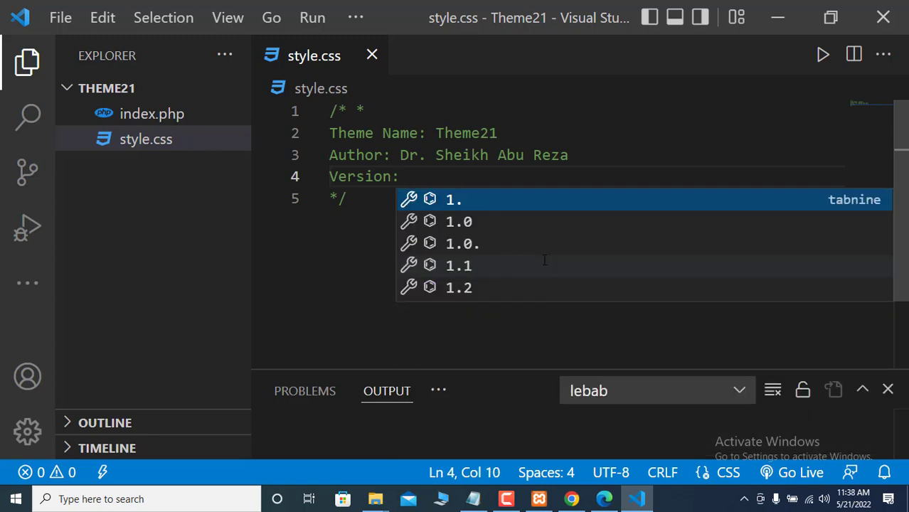
text(1.0)
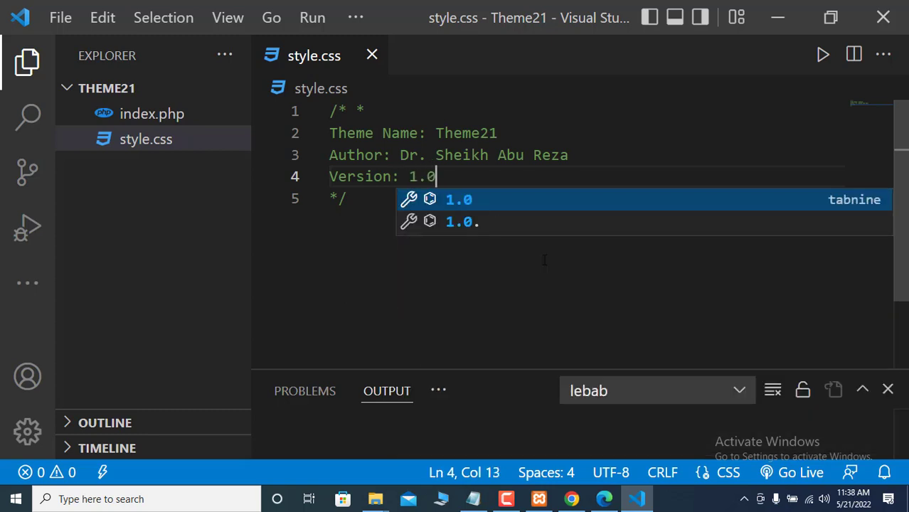
text(.0)
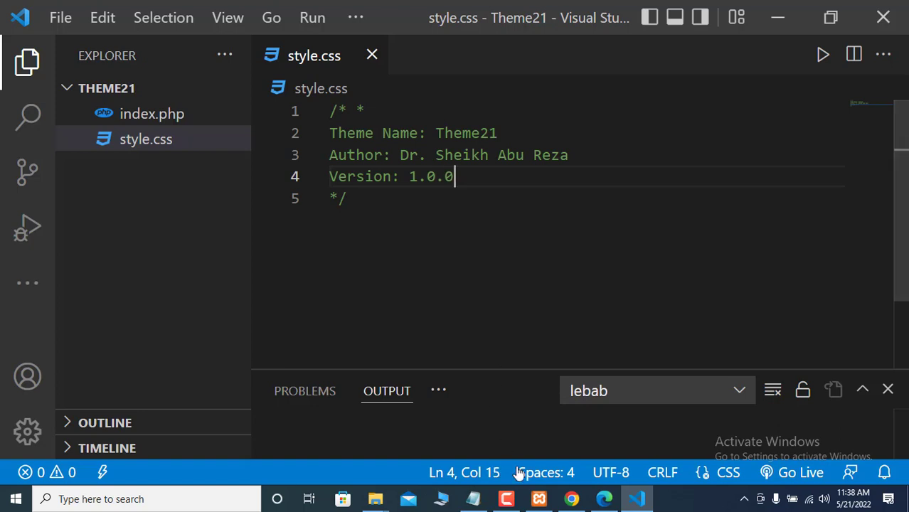
mouse_move(571, 498)
click(539, 452)
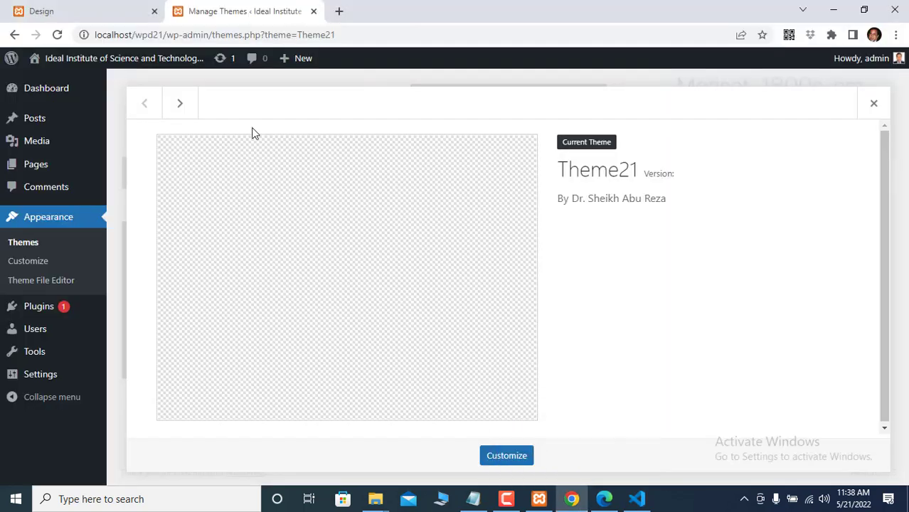
- Reload Theme21's details to confirm Version: 1.0.0, then open a new Chrome tab
click(57, 35)
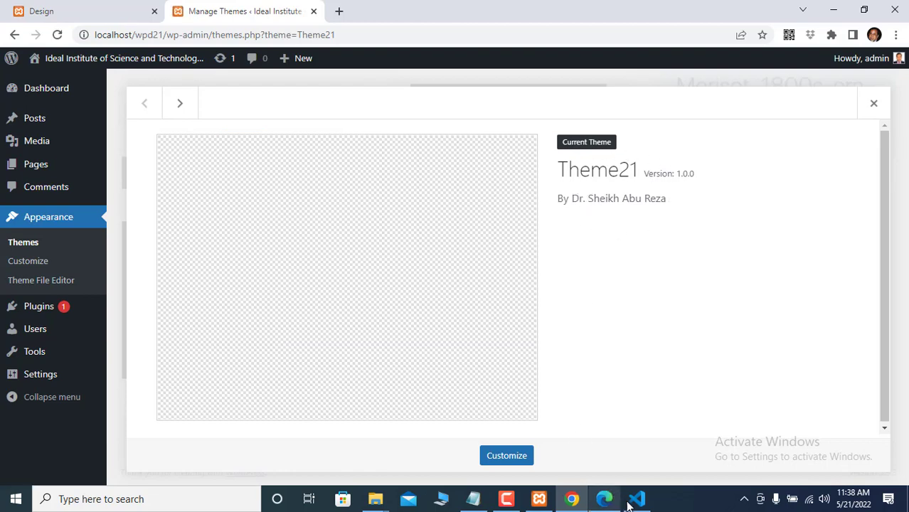
mouse_move(632, 504)
click(607, 440)
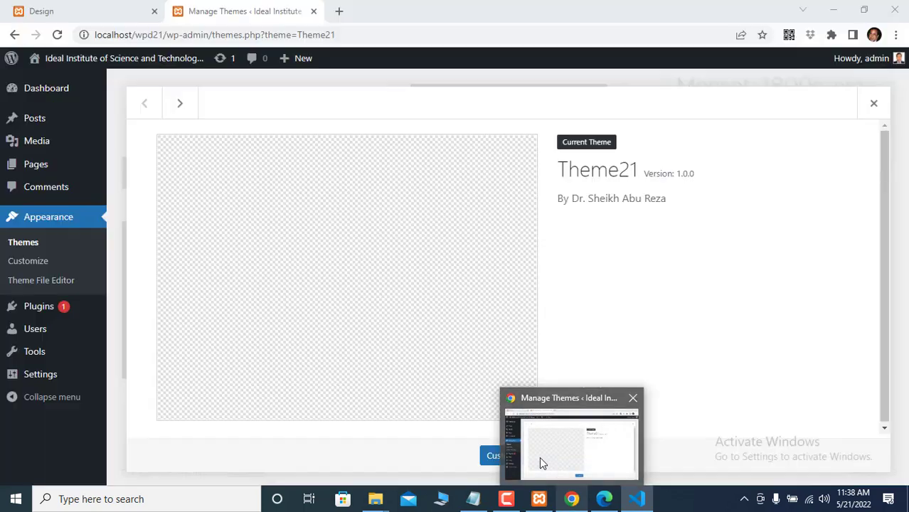
click(539, 457)
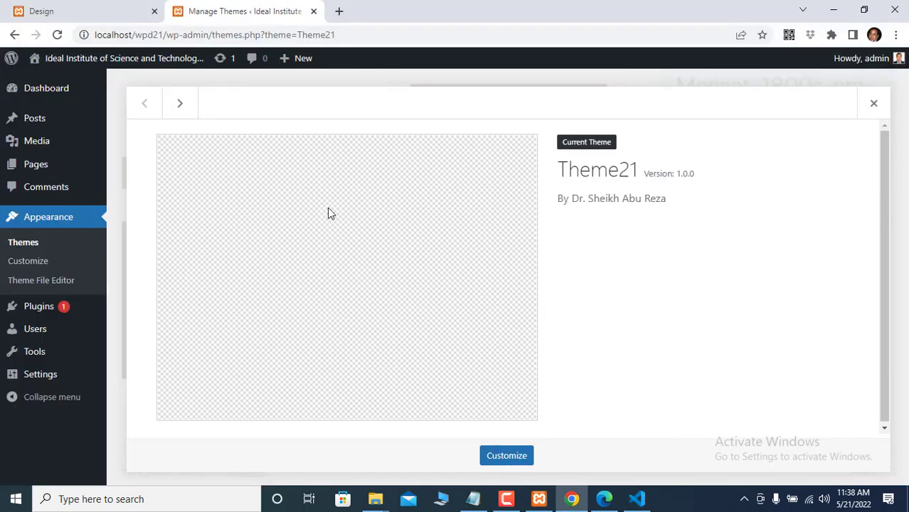
click(339, 11)
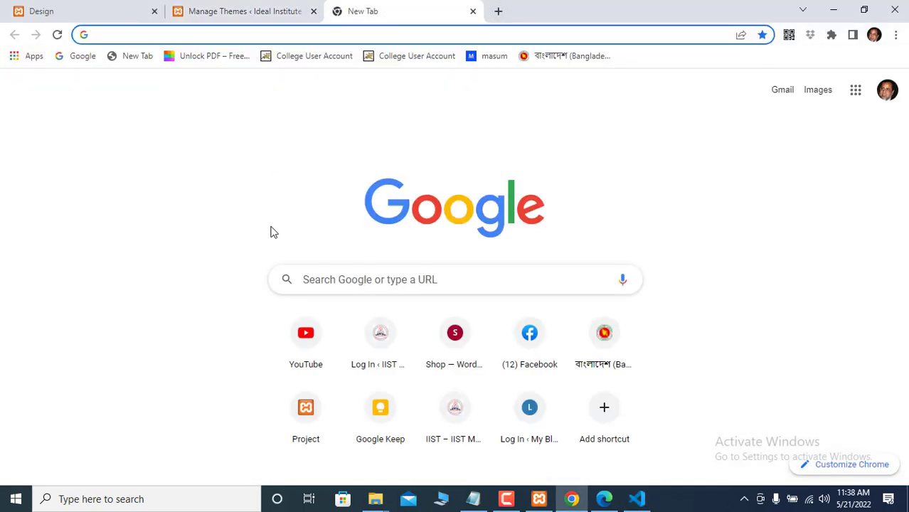
- Search Google for 'stylesheet' and skim the results
text(sty)
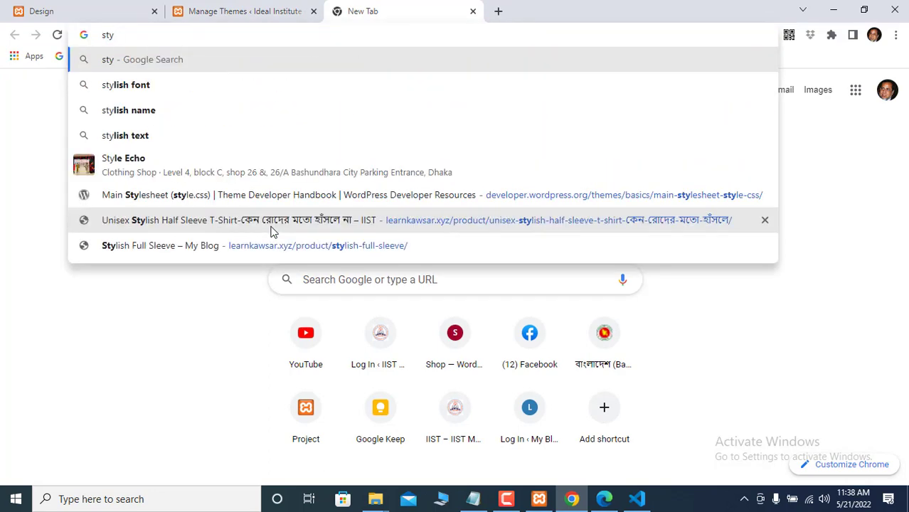
text(l)
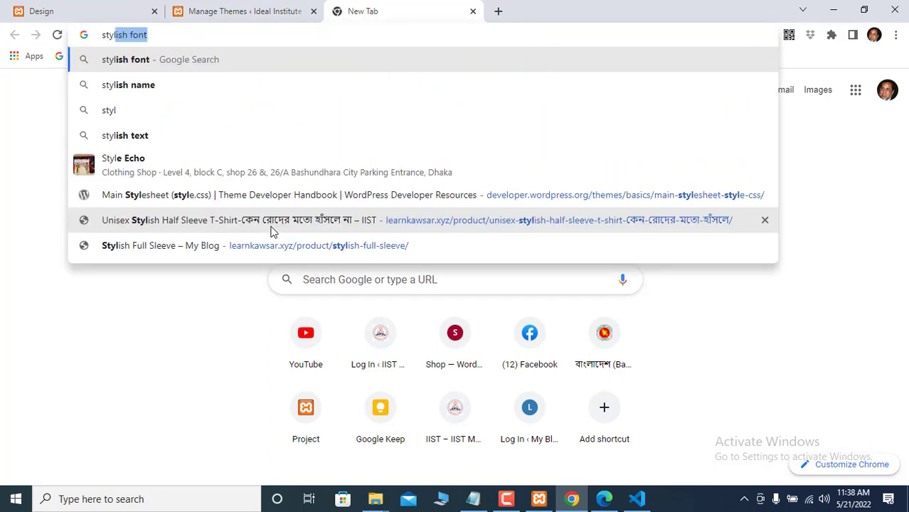
text(e)
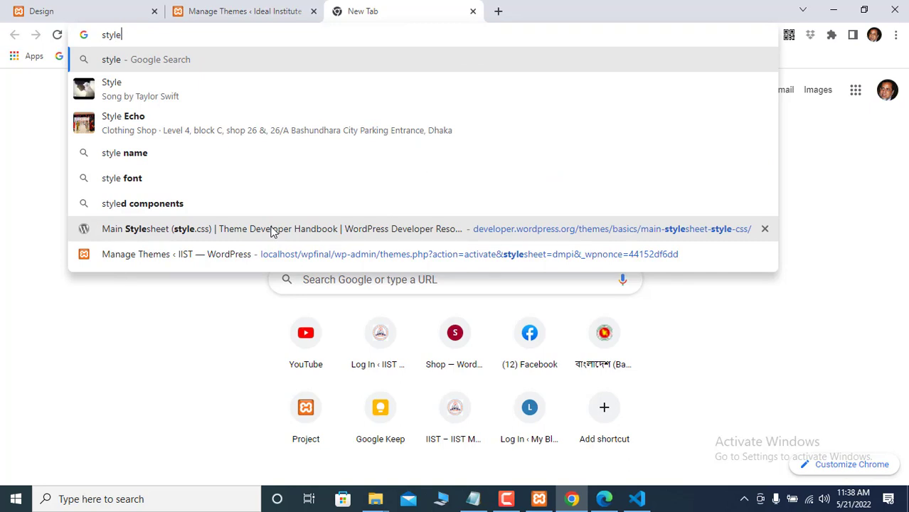
text(sheet)
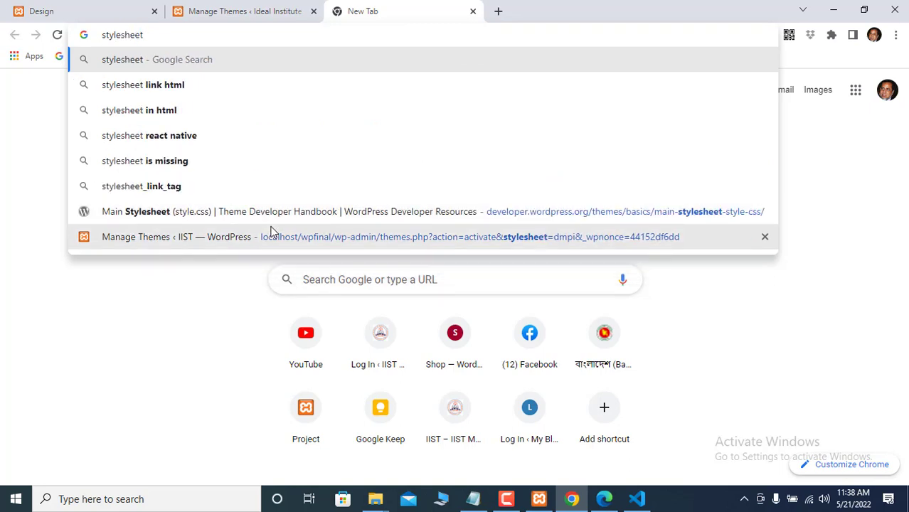
key(Return)
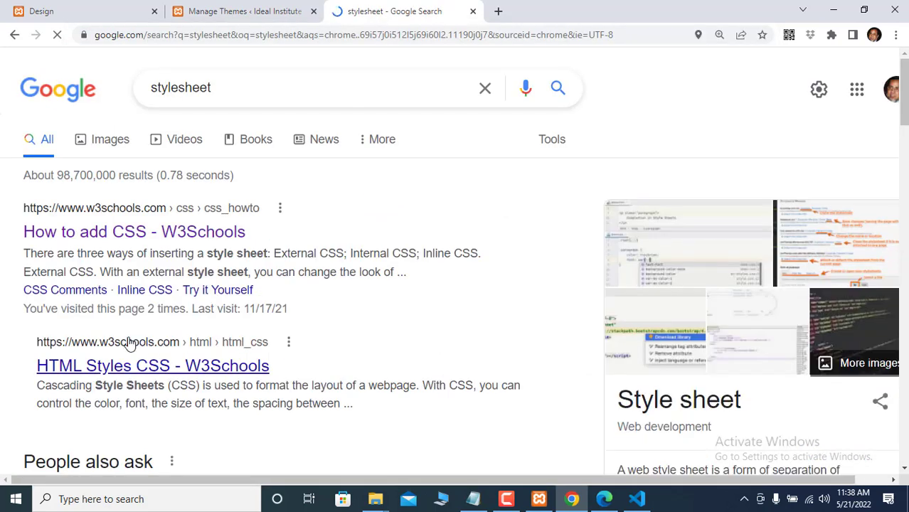
scroll(128, 342, down, 1)
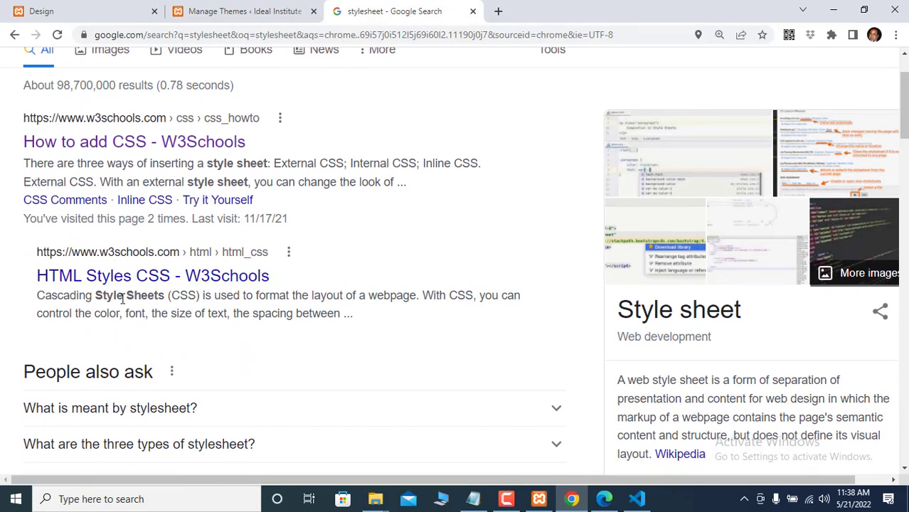
scroll(136, 279, down, 3)
scroll(136, 279, down, 5)
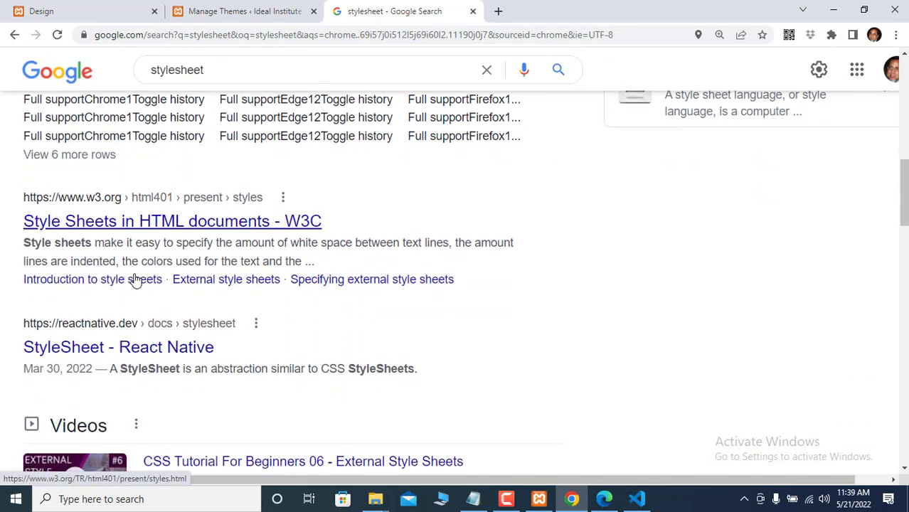
scroll(136, 279, up, 10)
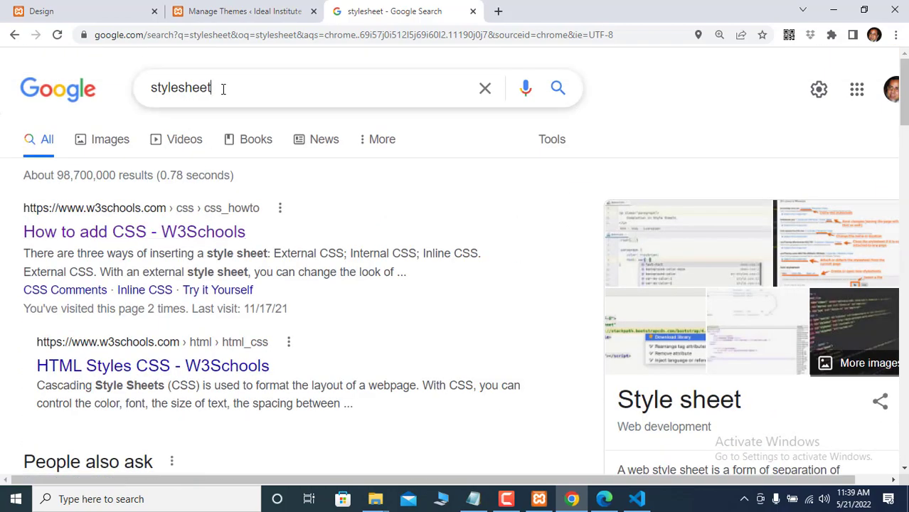
- Refine the query to 'stylesheet in wordpress'
click(223, 88)
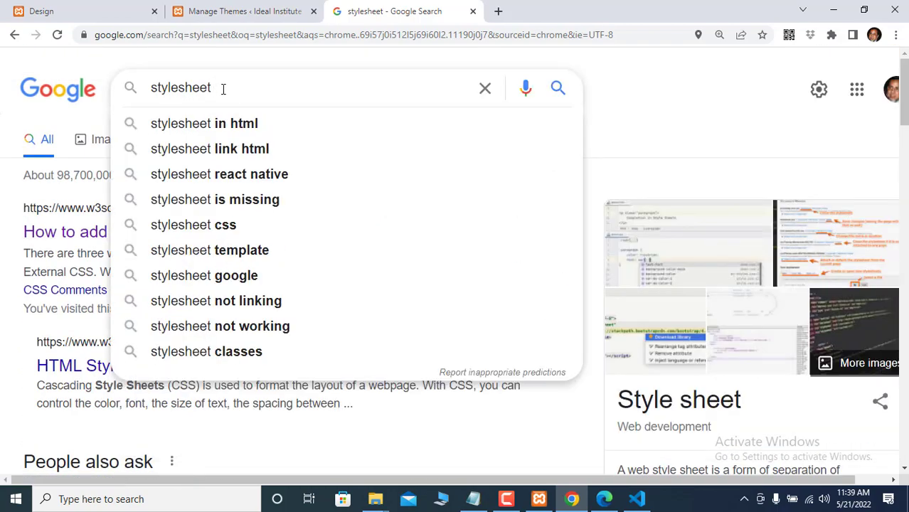
text(in)
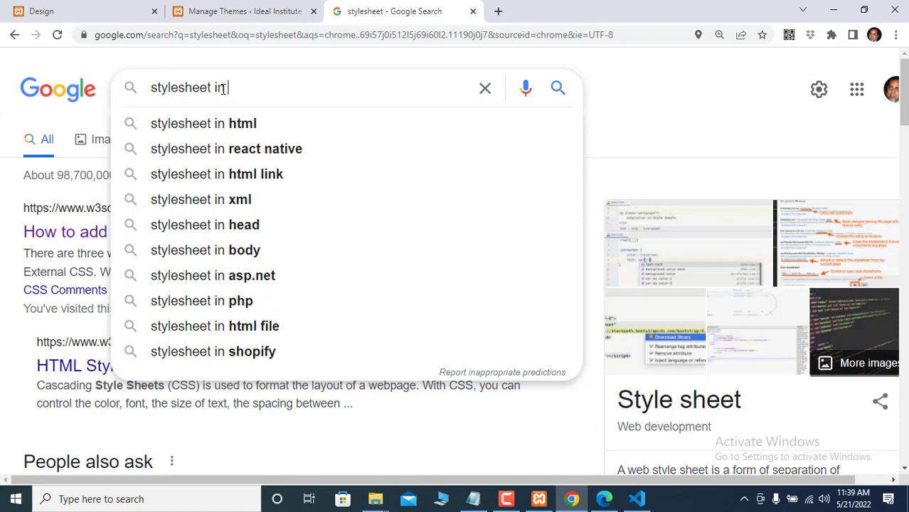
text( word)
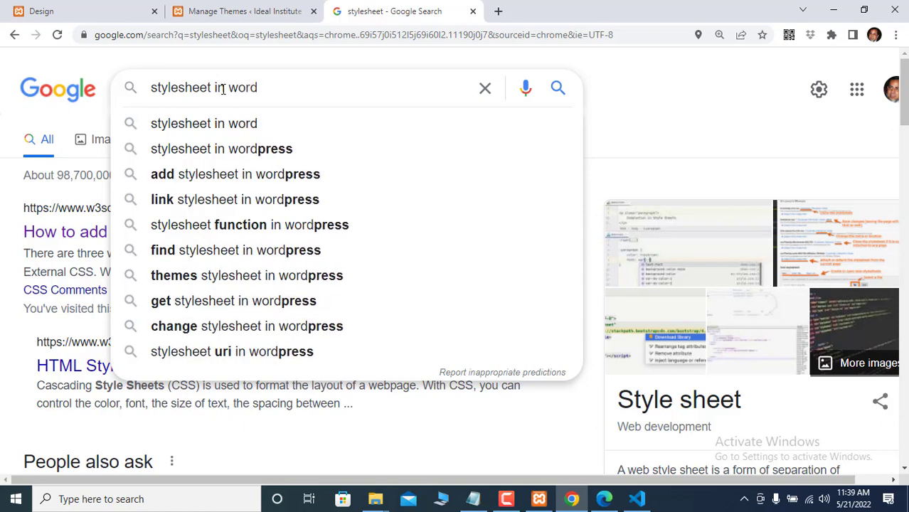
click(197, 154)
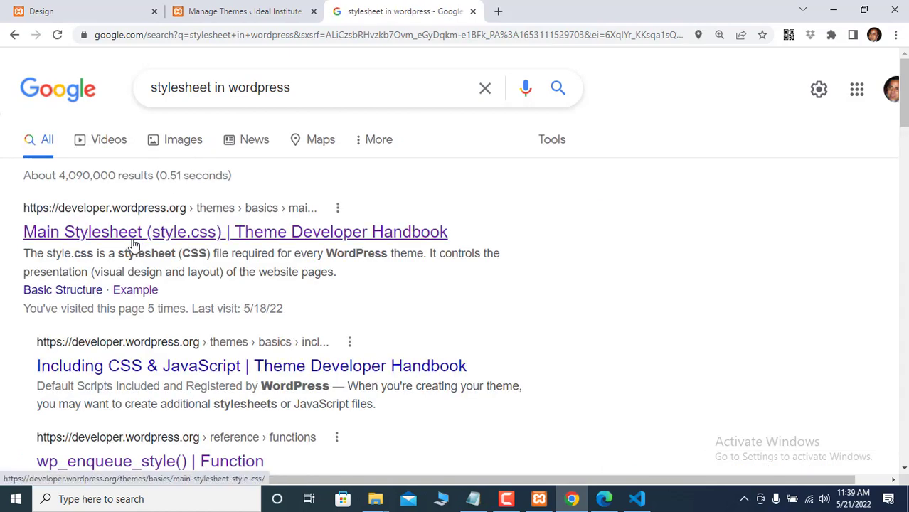
- Open the Main Stylesheet (style.css) handbook page and scroll to its Twenty Twenty example header
click(130, 239)
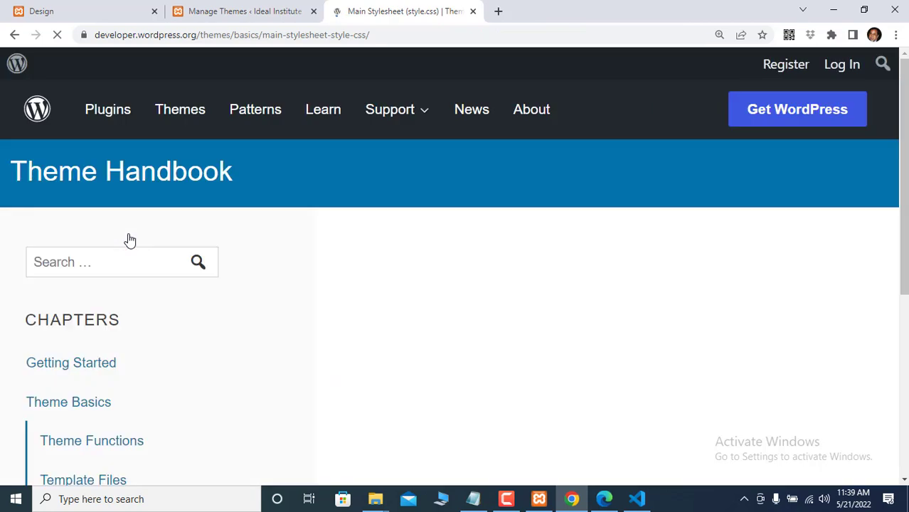
scroll(481, 342, down, 12)
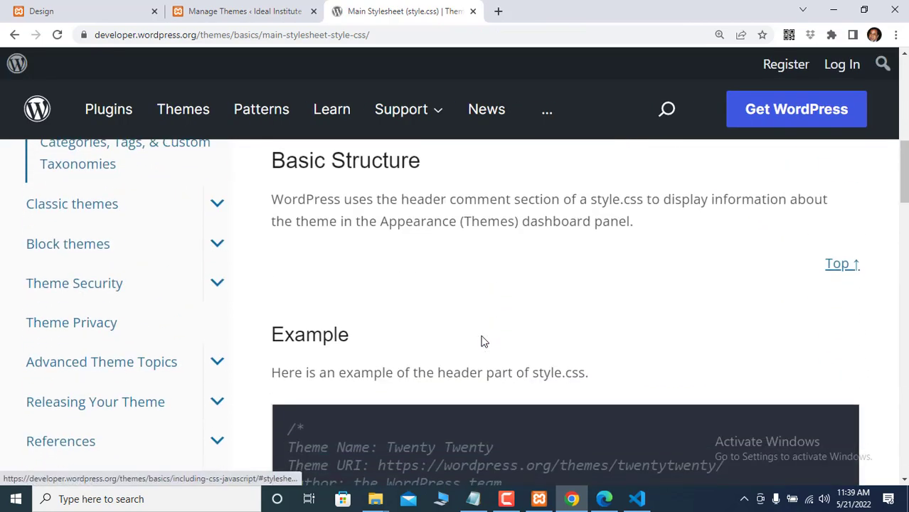
scroll(481, 335, up, 1)
scroll(481, 335, down, 1)
scroll(470, 334, up, 1)
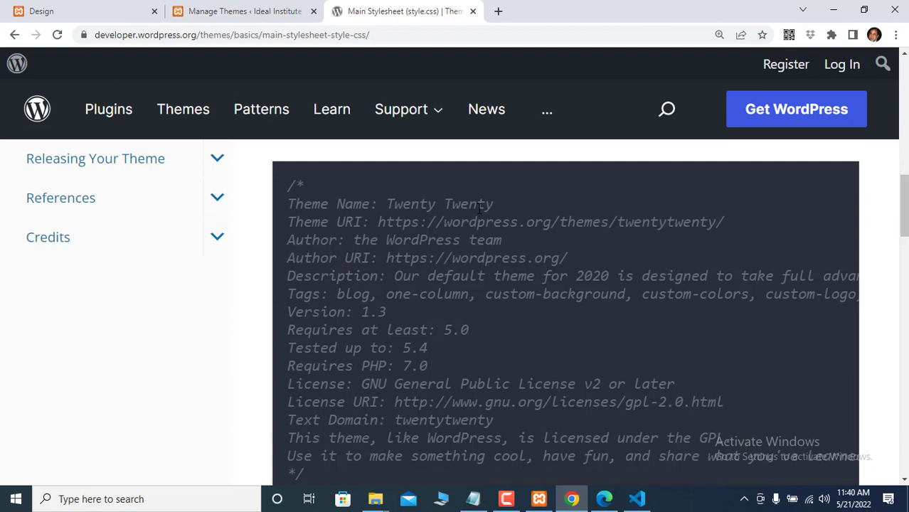
- Load underscores.me, the starter-theme generator, in a fresh Chrome tab
click(500, 12)
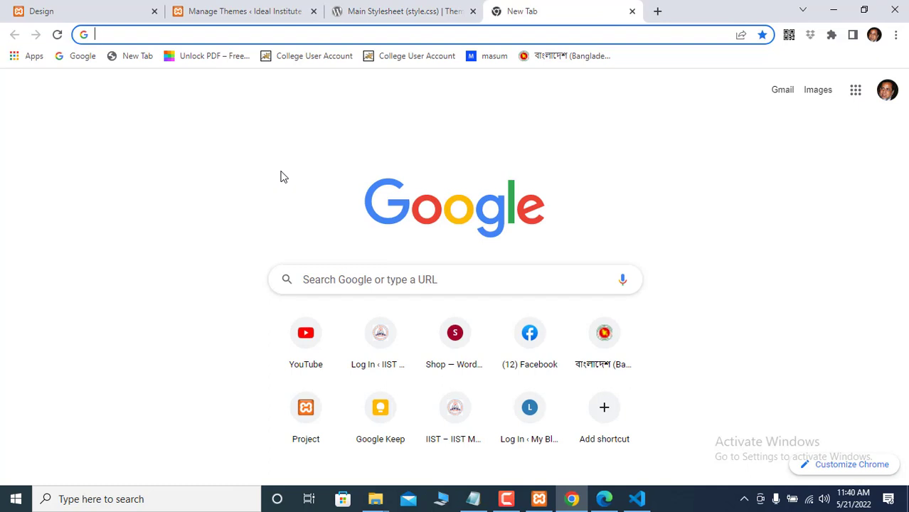
text(u)
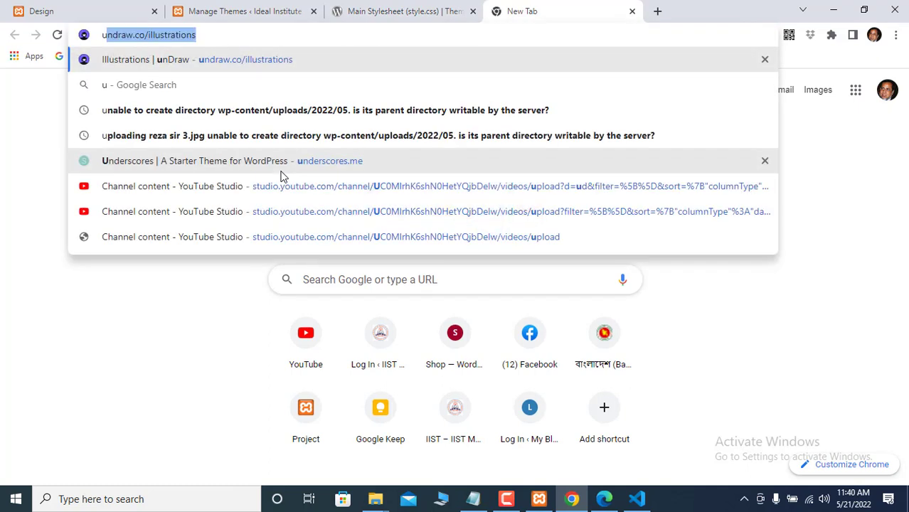
text(ndersc)
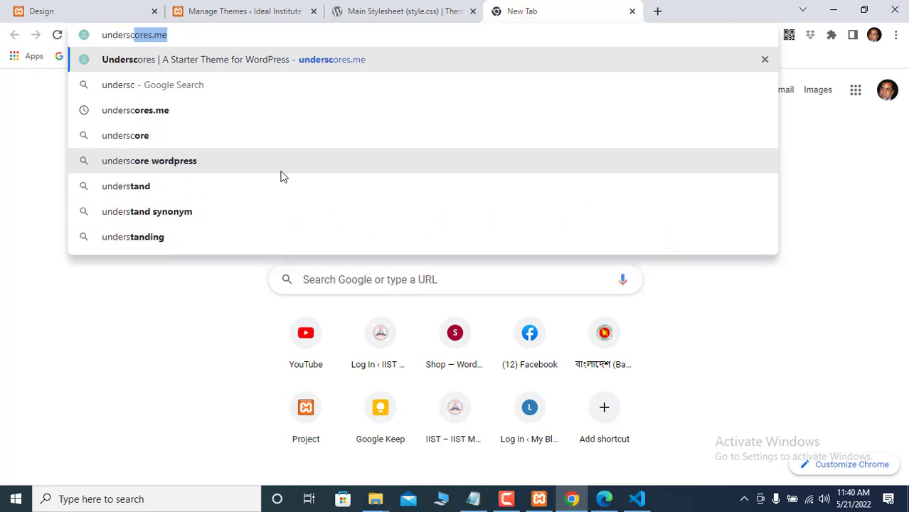
text(ores)
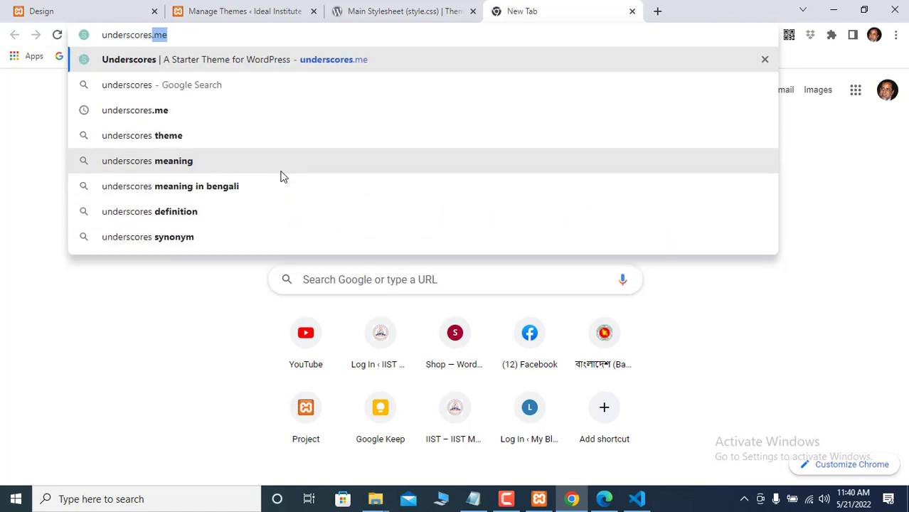
text(.me)
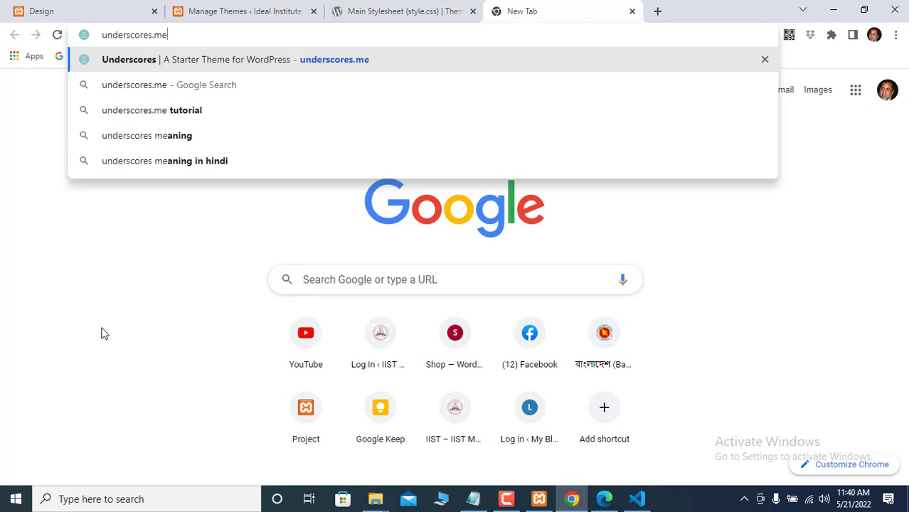
key(Return)
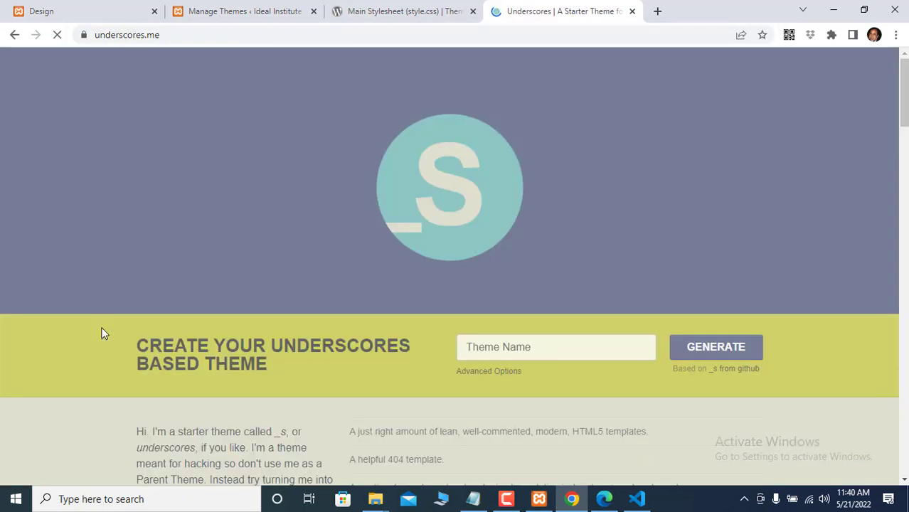
- Name the theme Theme21 with slug theme21 and fill in the saved author name
click(479, 349)
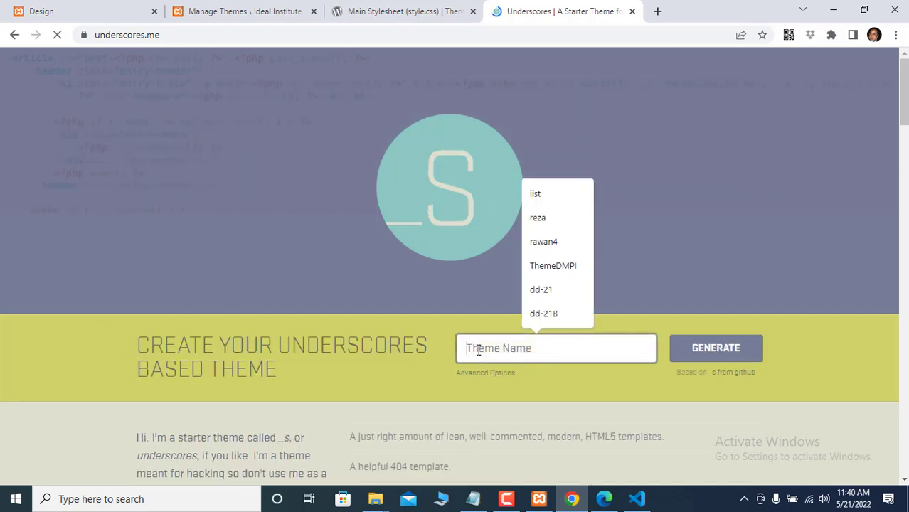
text(Theme)
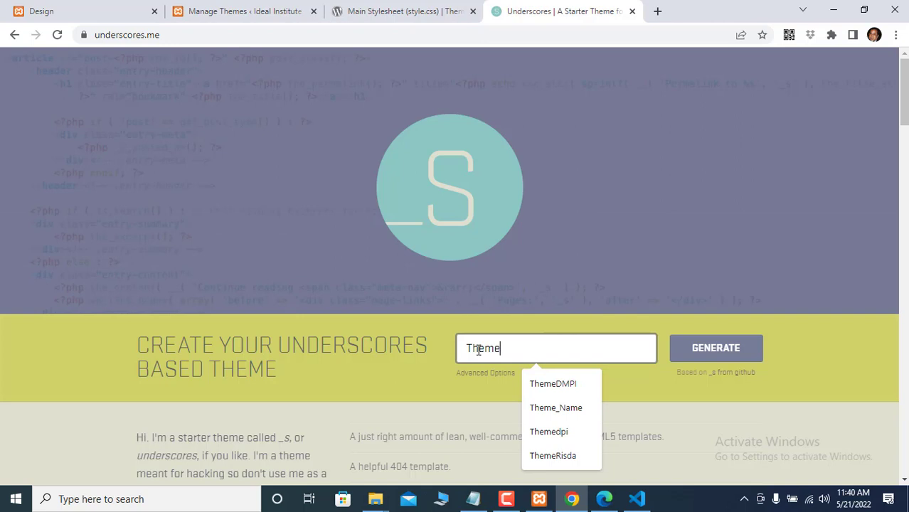
text(21)
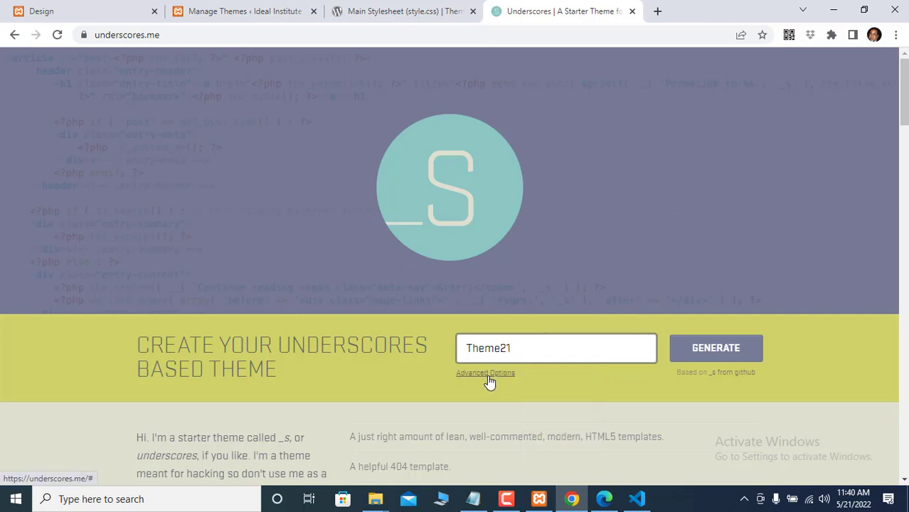
click(486, 374)
click(475, 381)
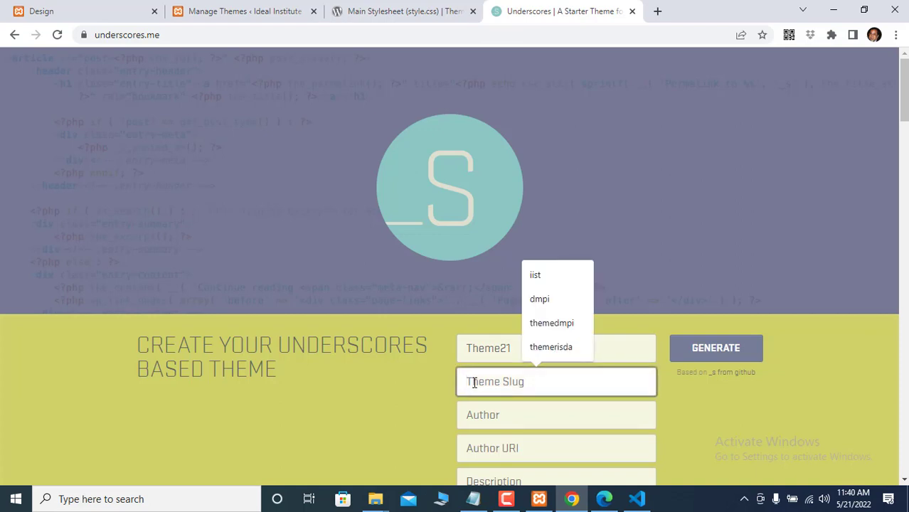
text(theme)
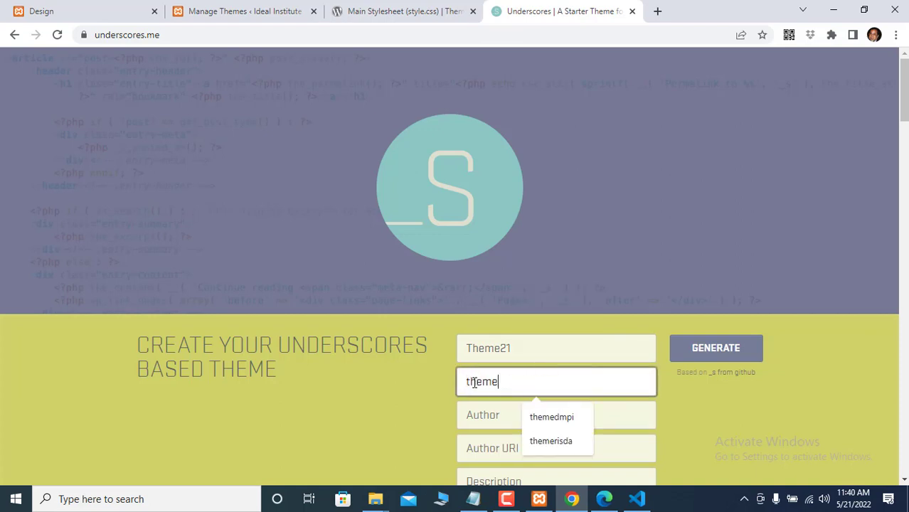
text(21)
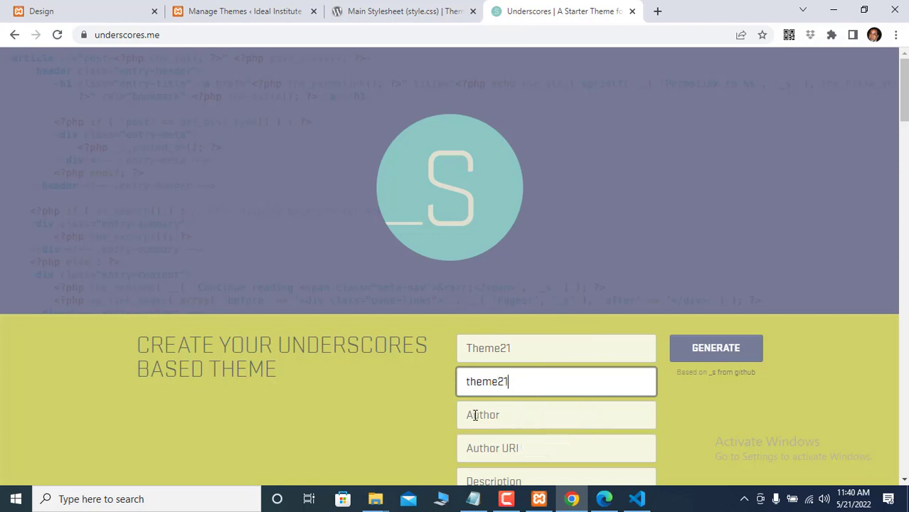
click(474, 414)
click(554, 355)
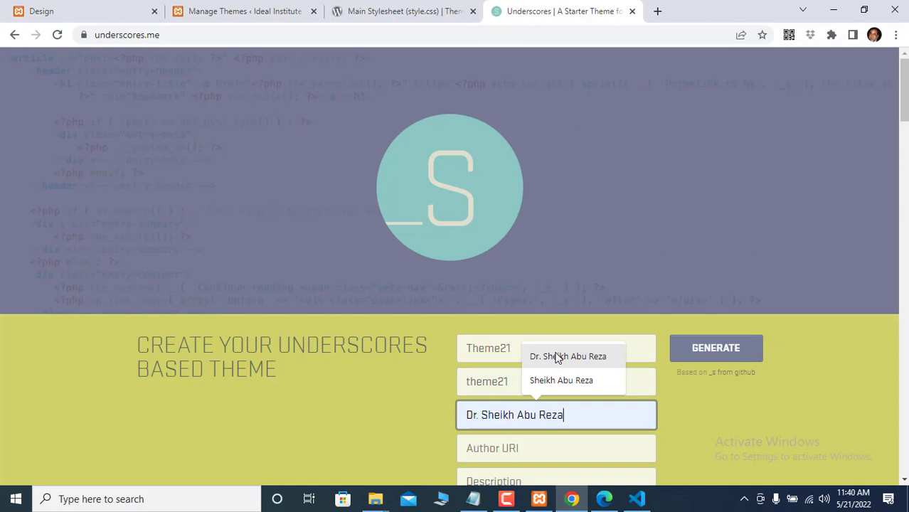
- Add the author website and 'This is for exam purpose' description, then generate theme21.zip
click(483, 449)
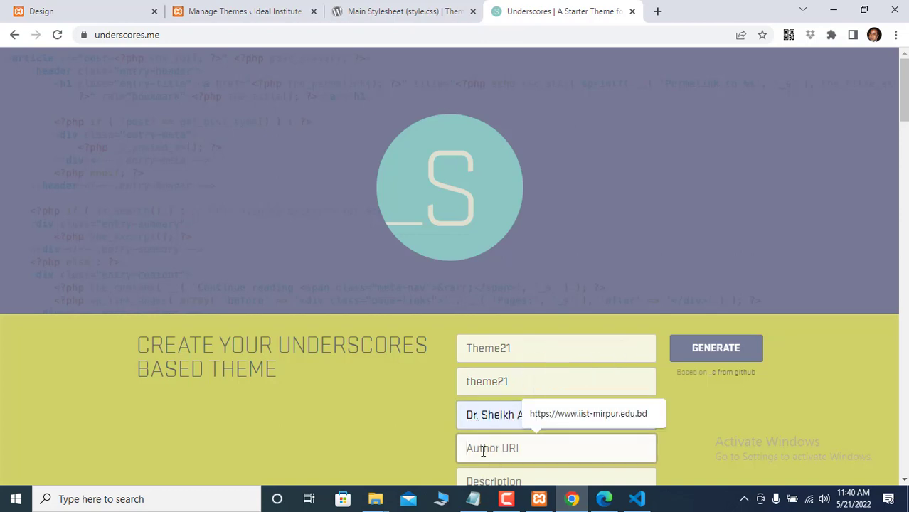
click(557, 415)
scroll(533, 415, down, 2)
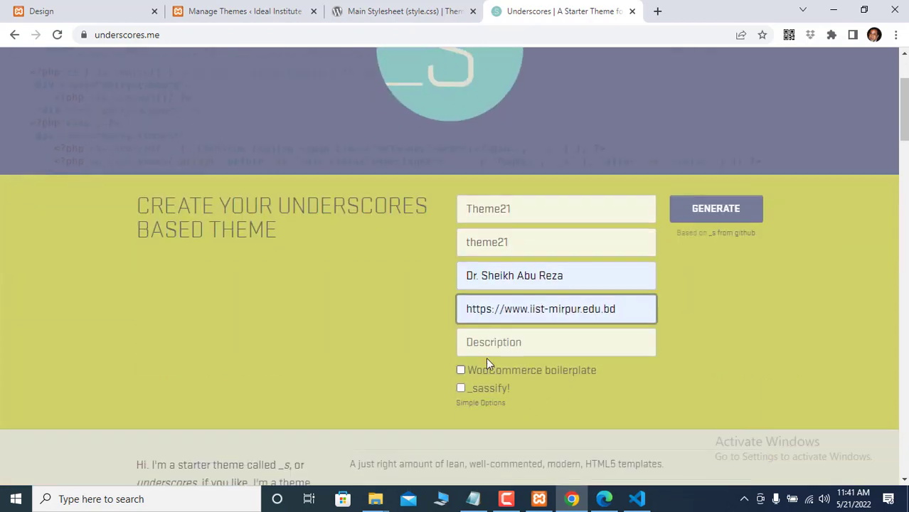
click(470, 343)
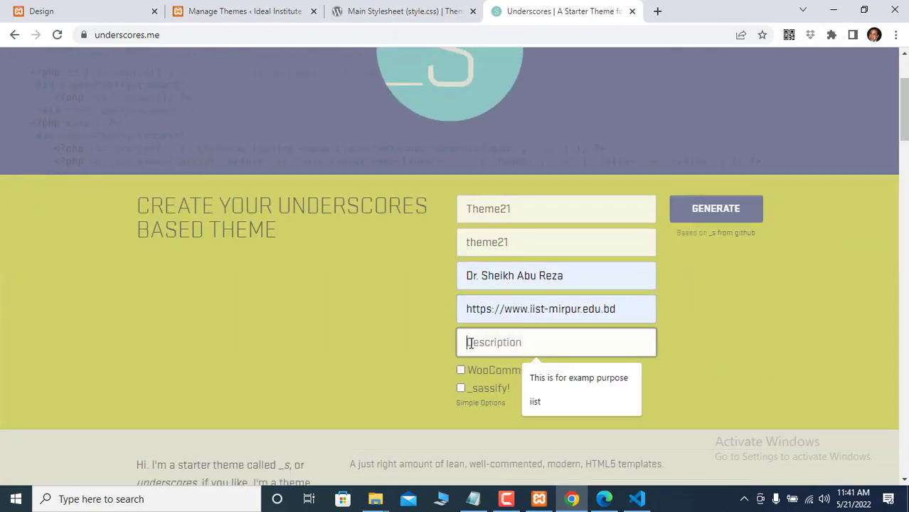
click(568, 379)
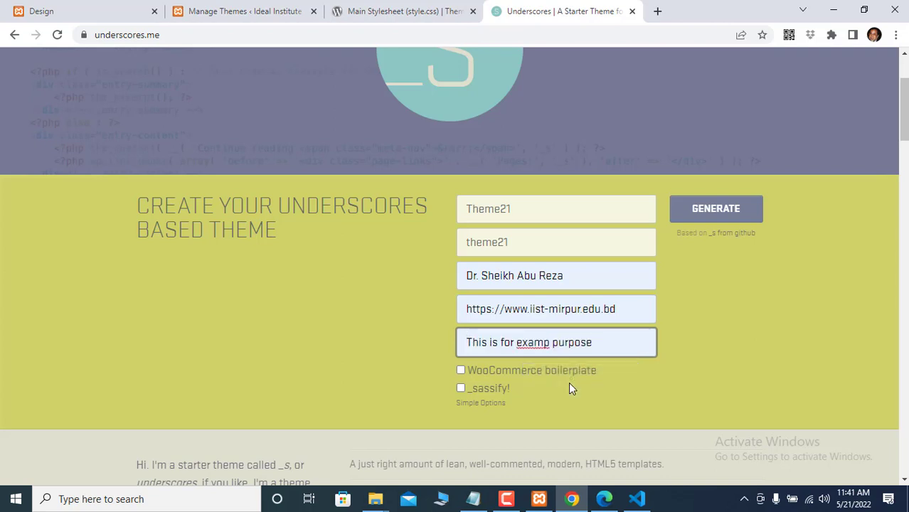
click(550, 342)
key(BackSpace)
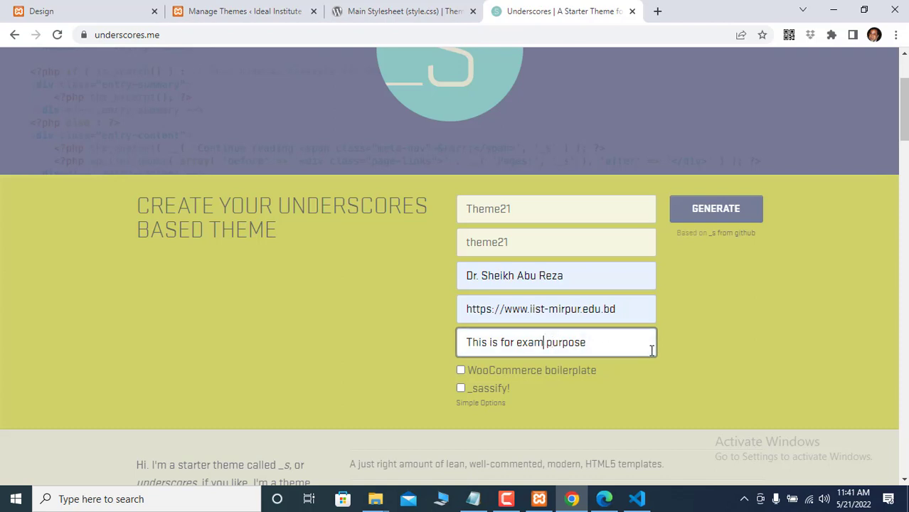
click(716, 210)
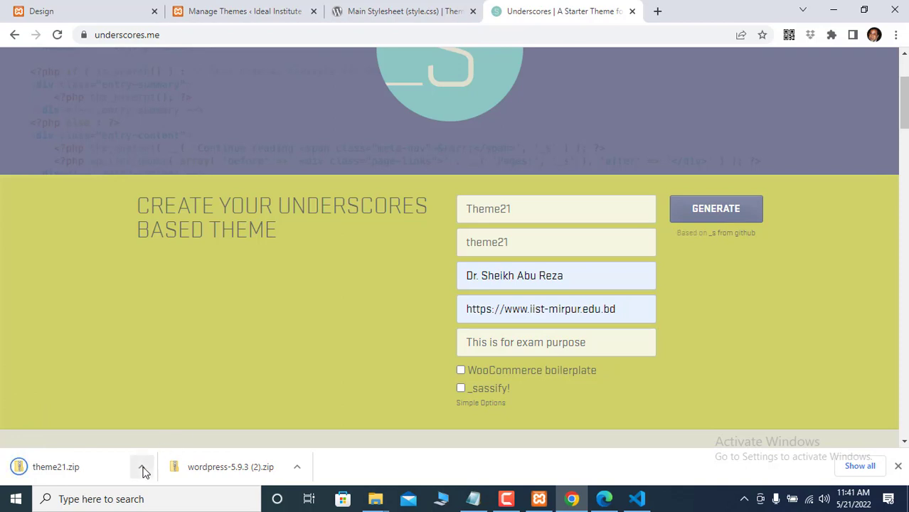
click(142, 468)
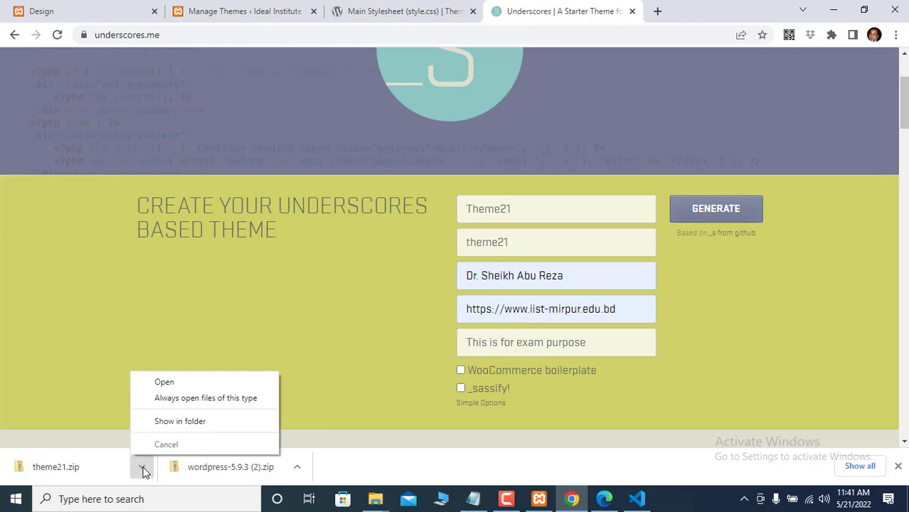
- Copy theme21.zip from Downloads into the Day-11-WP folder
click(183, 422)
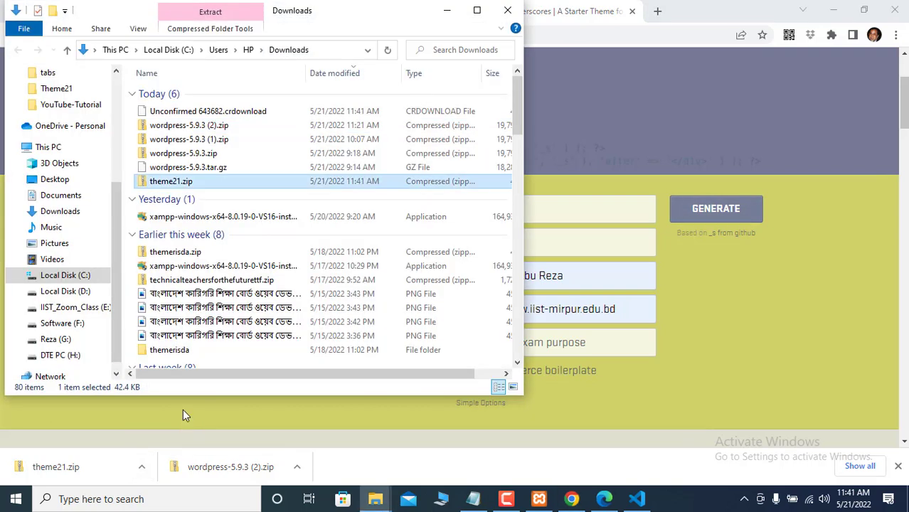
right_click(172, 183)
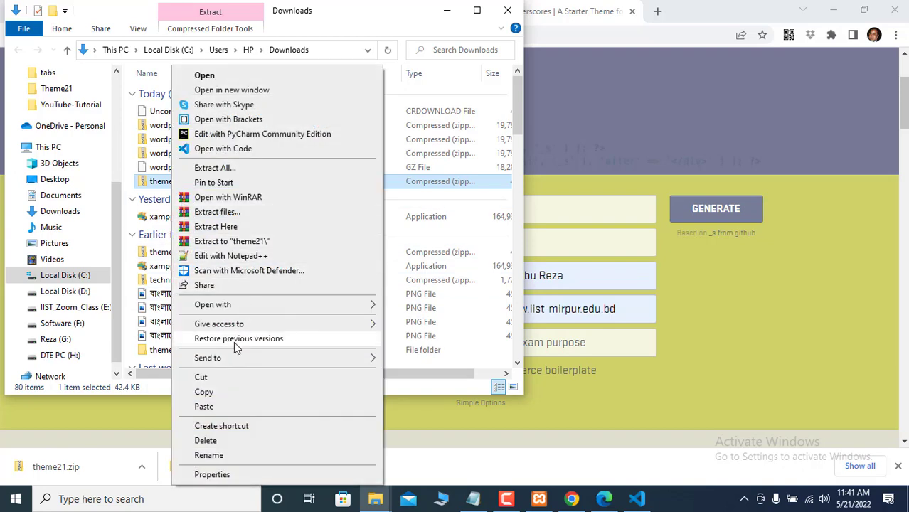
mouse_move(229, 362)
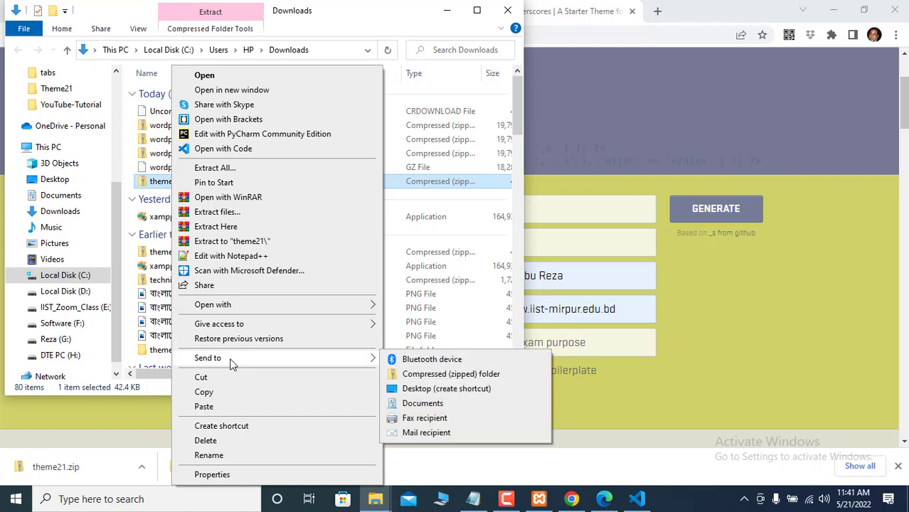
click(203, 392)
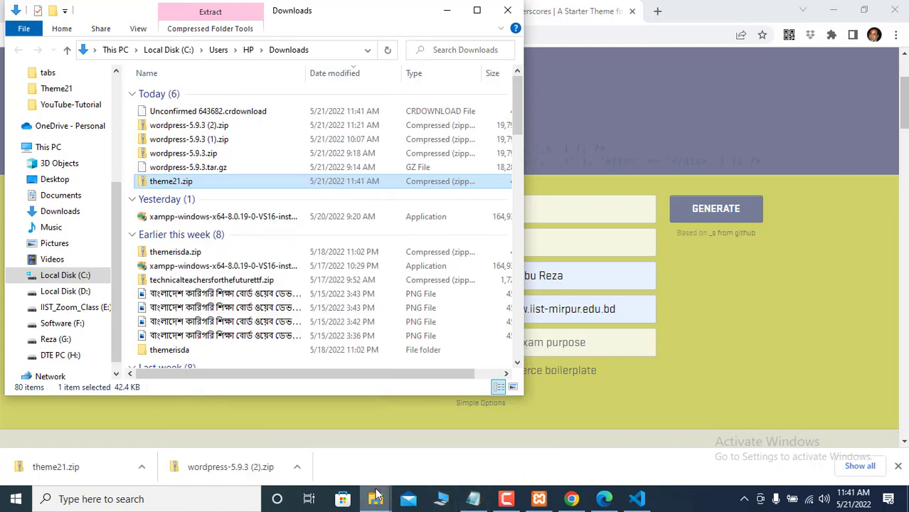
mouse_move(376, 497)
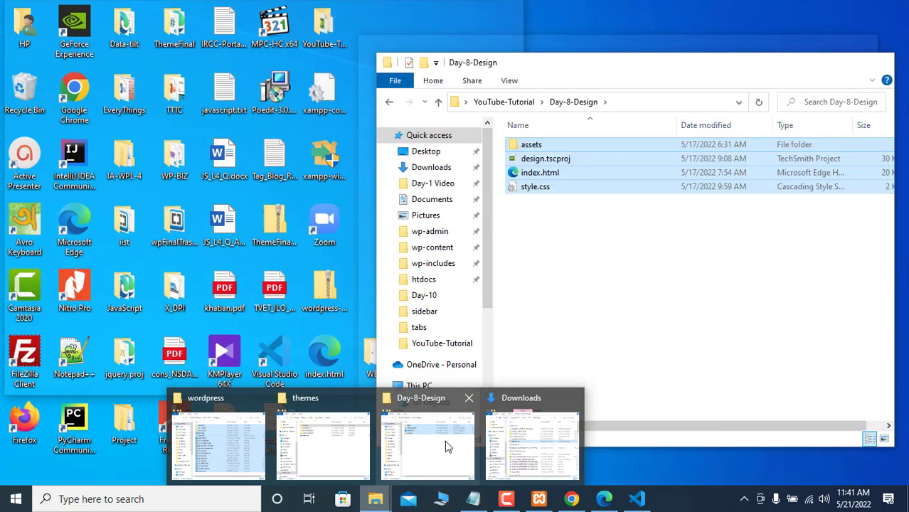
click(446, 443)
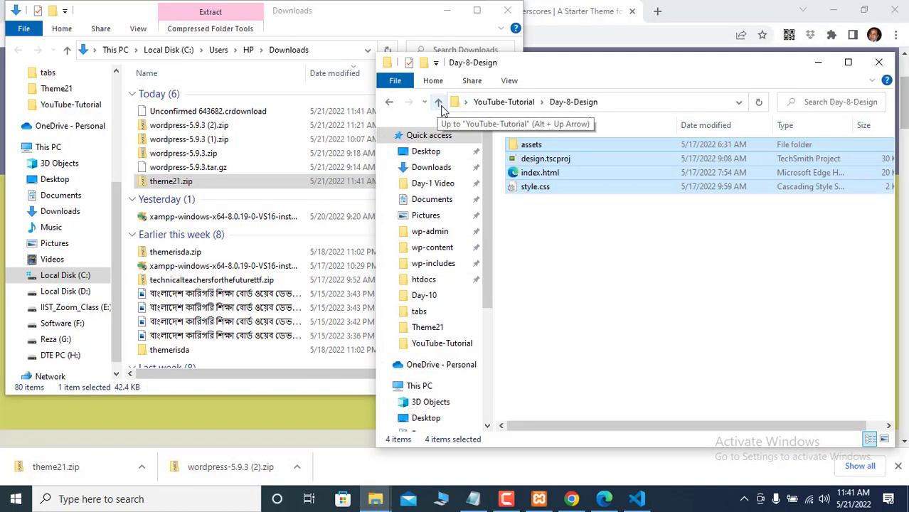
click(439, 102)
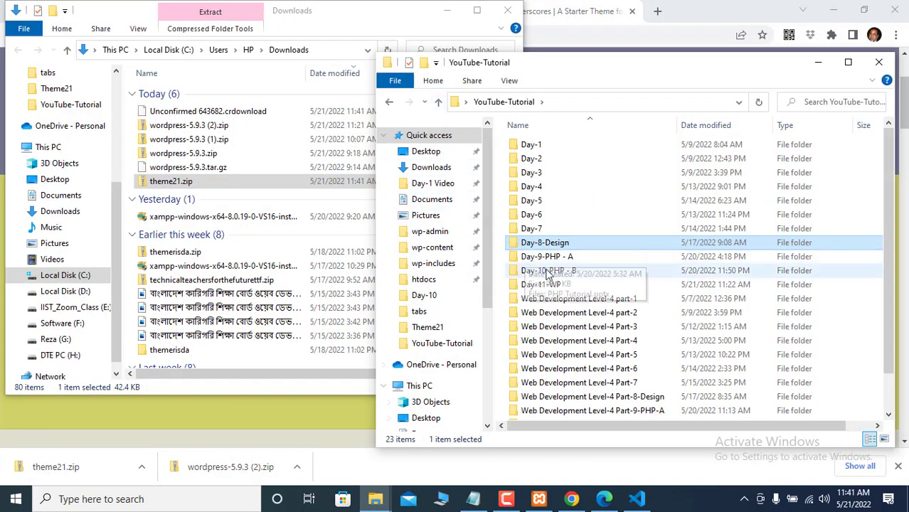
double_click(554, 284)
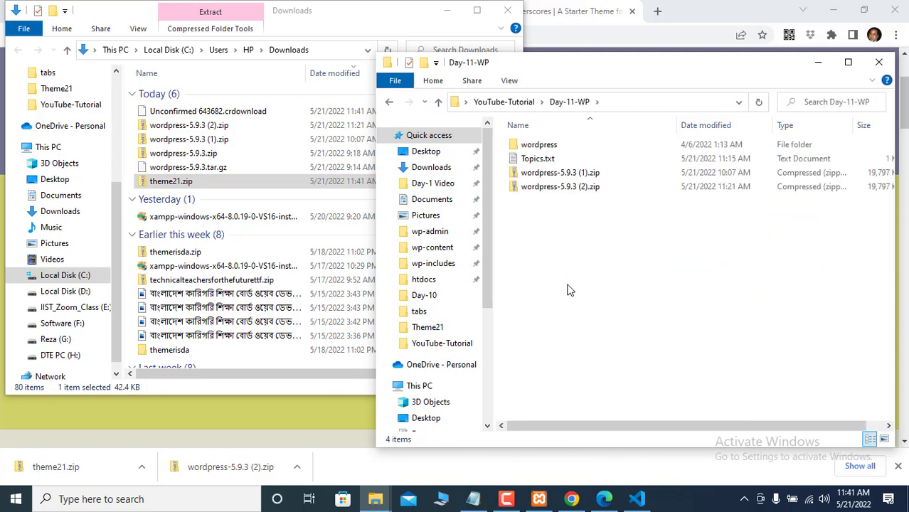
right_click(569, 290)
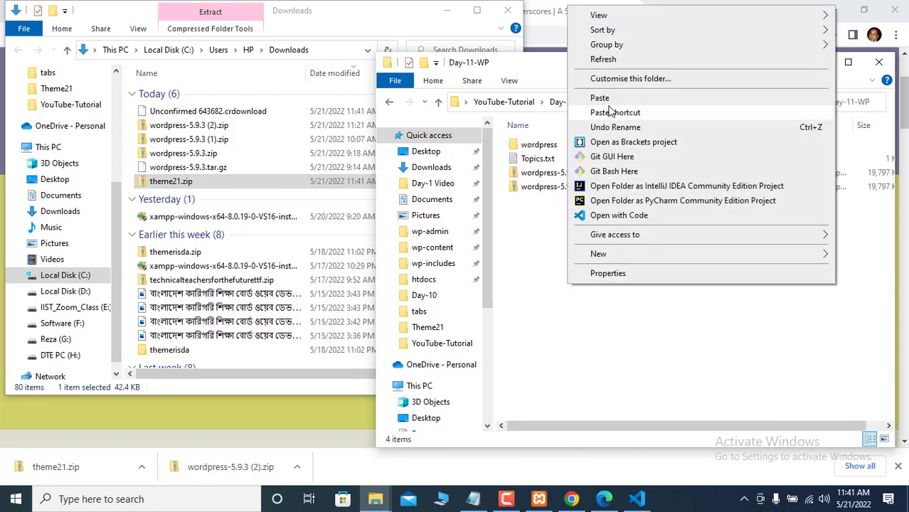
click(600, 98)
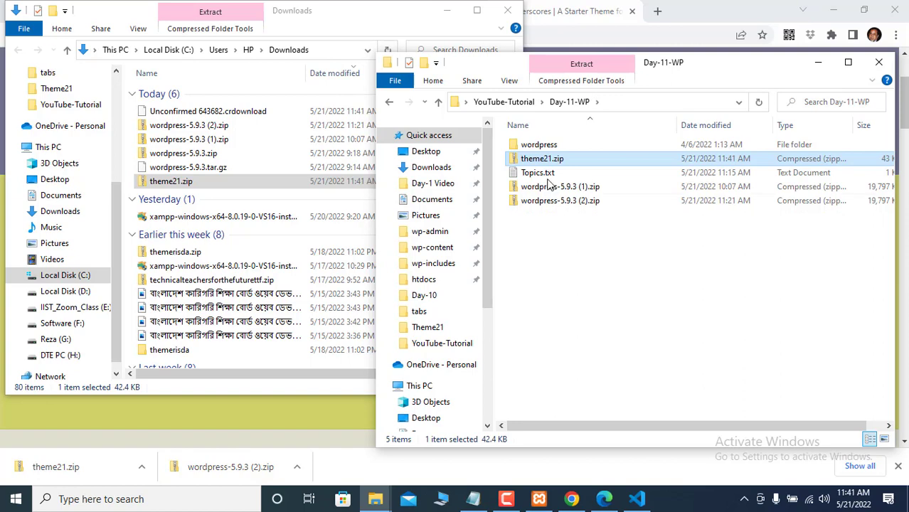
- Extract theme21.zip there and open the theme21 folder as a Brackets project
right_click(545, 162)
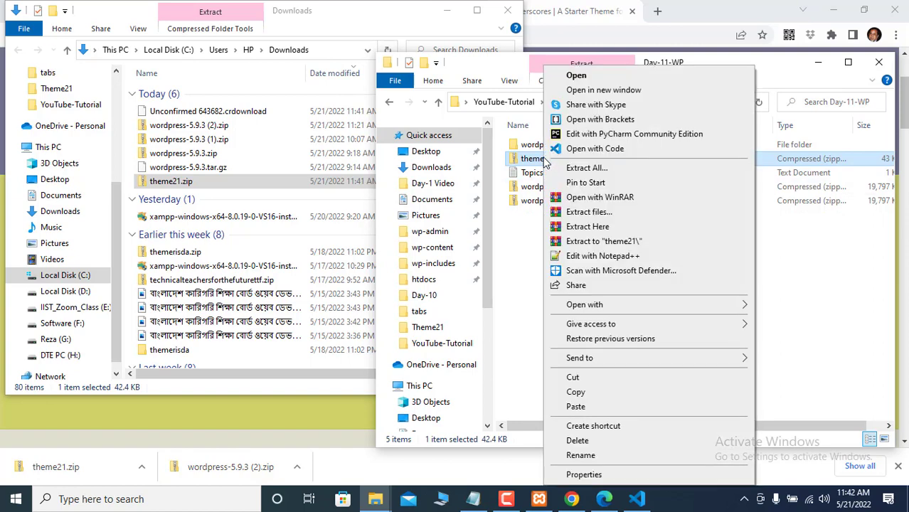
click(590, 226)
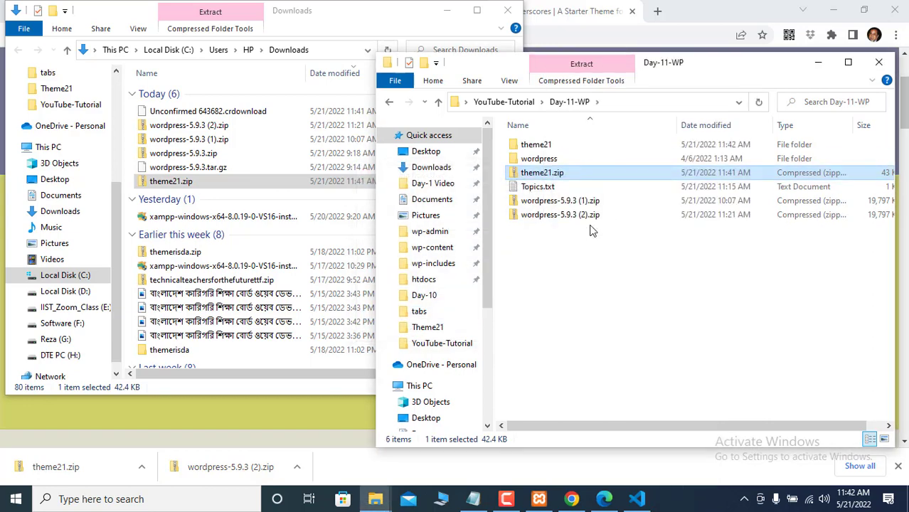
right_click(543, 146)
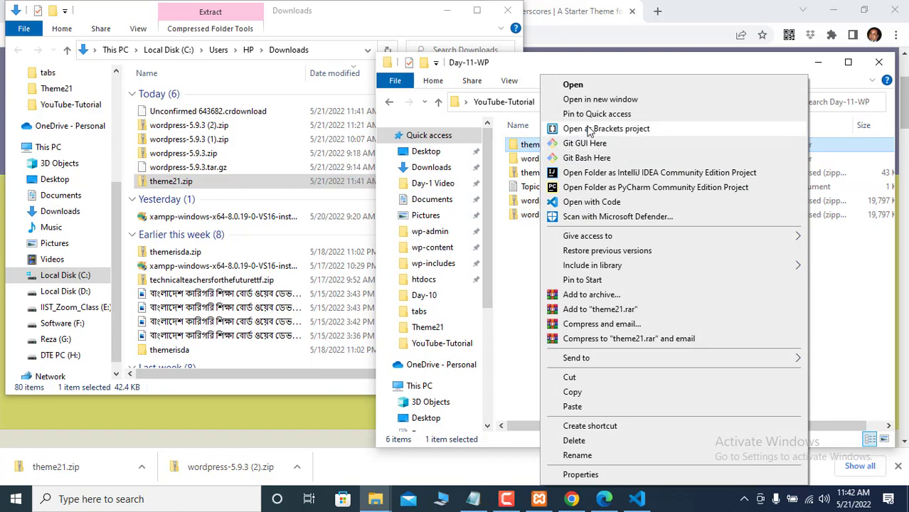
click(588, 130)
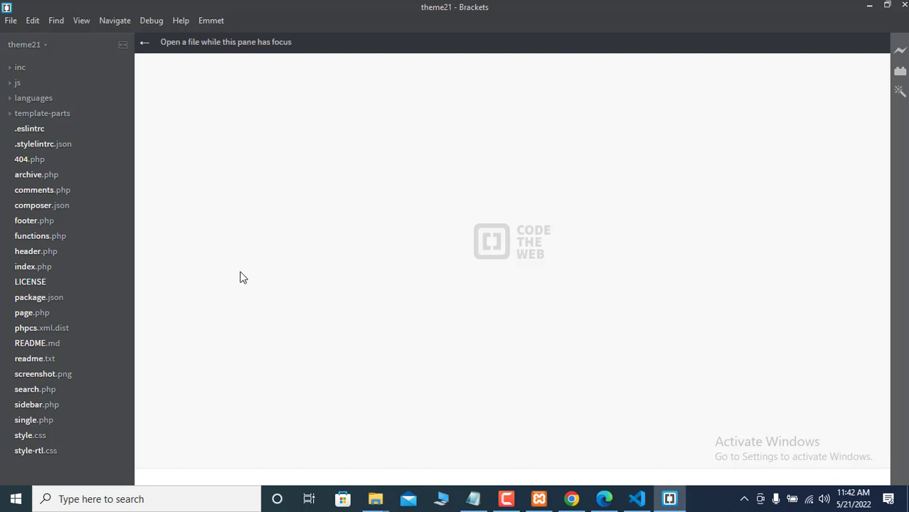
- Open theme21's style.css and enlarge the editor text three times
click(17, 438)
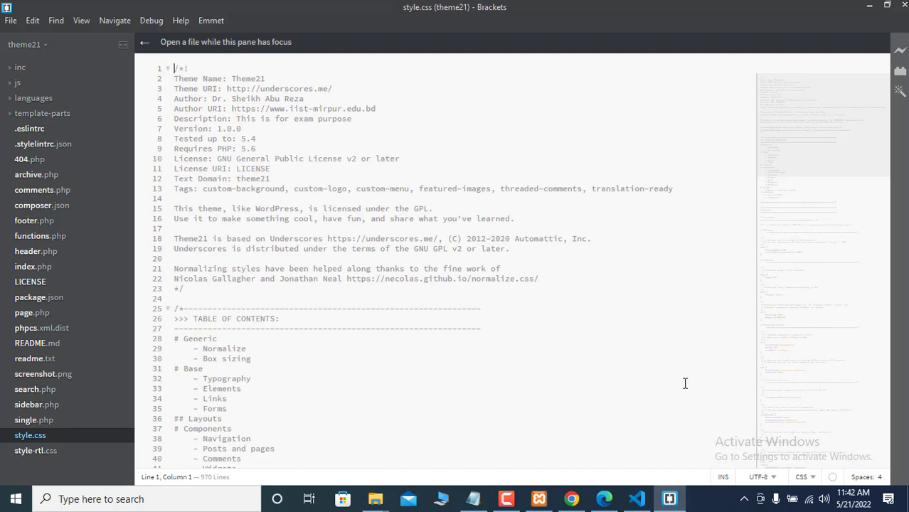
key(ctrl+equal)
key(ctrl+equal)
key(ctrl+equal)
key(ctrl+equal)
key(ctrl+equal)
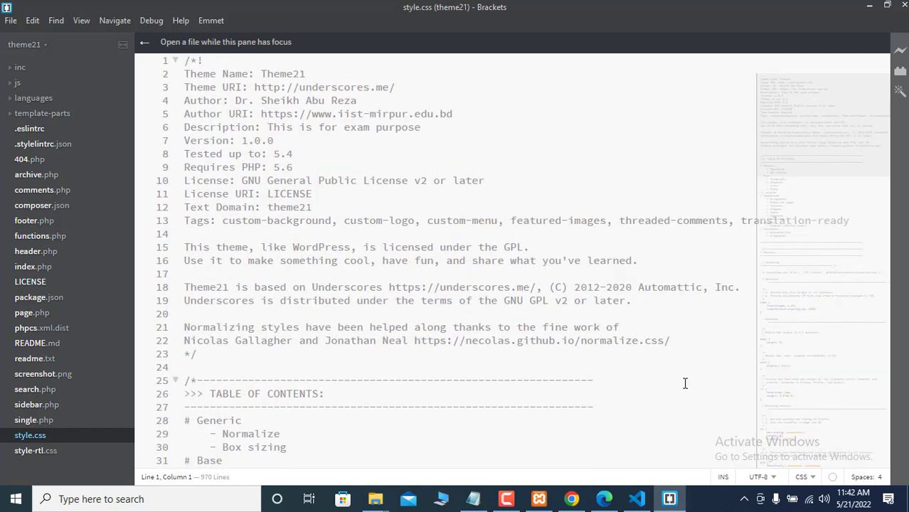
key(ctrl+equal)
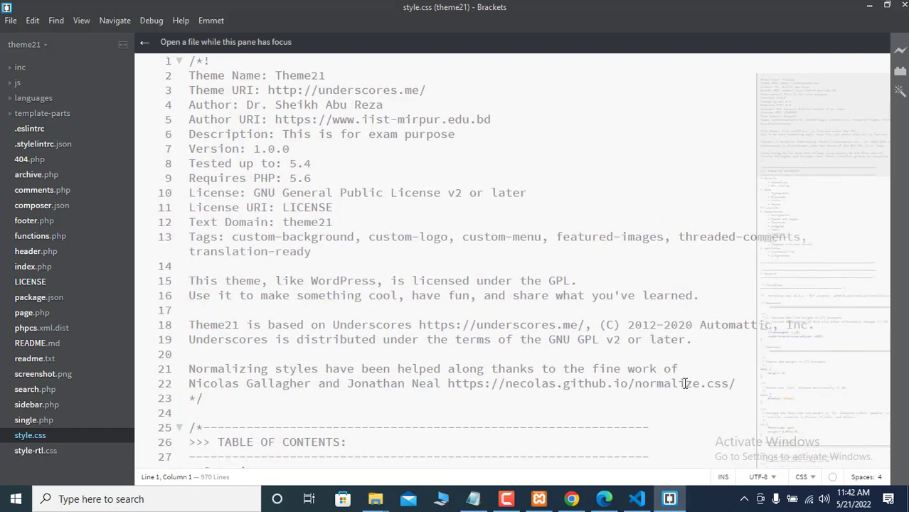
key(ctrl+equal)
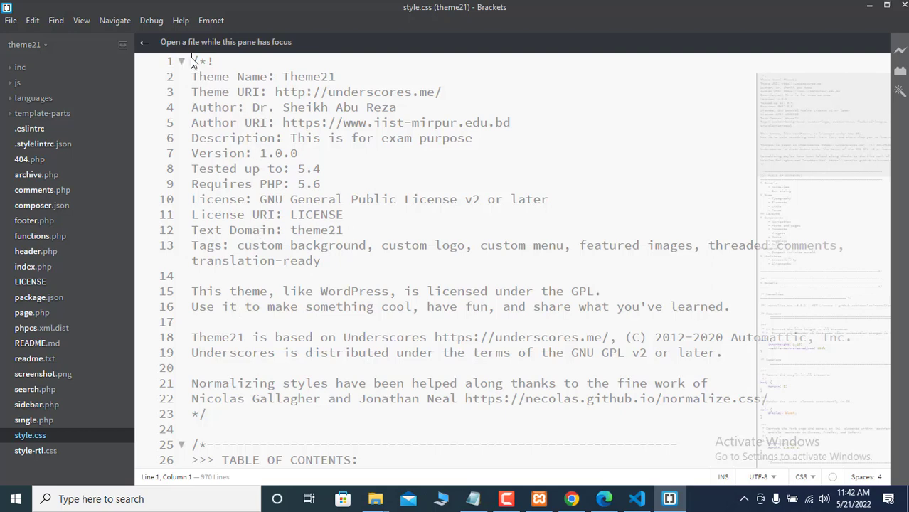
- Select the full 23-line theme header comment in style.css
drag(194, 61, 273, 423)
click(234, 393)
click(230, 432)
click(192, 69)
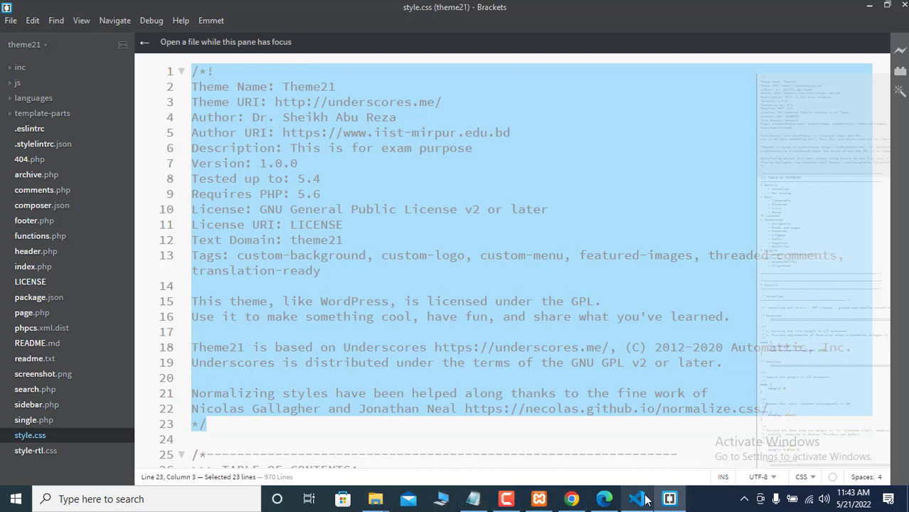
- Paste the 23-line Underscores header over the five-line header in Theme21's style.css
mouse_move(643, 500)
click(620, 439)
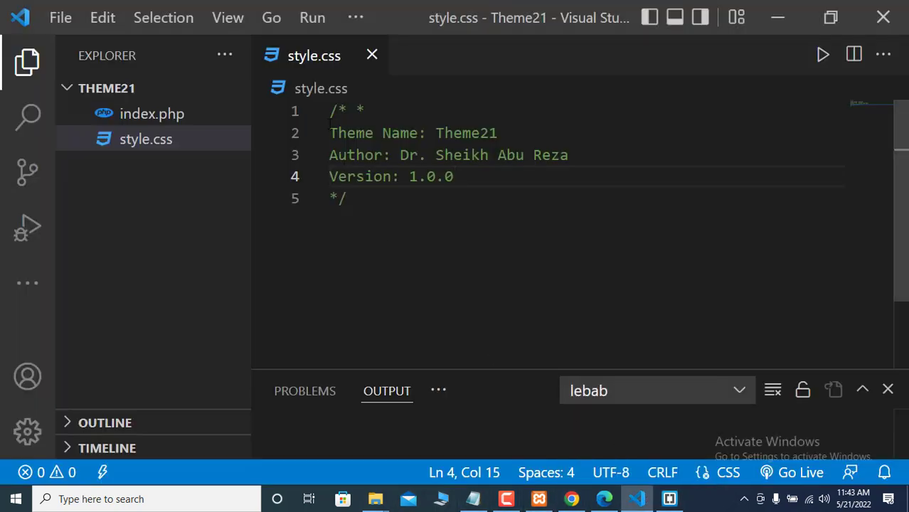
drag(331, 111, 366, 215)
key(ctrl+v)
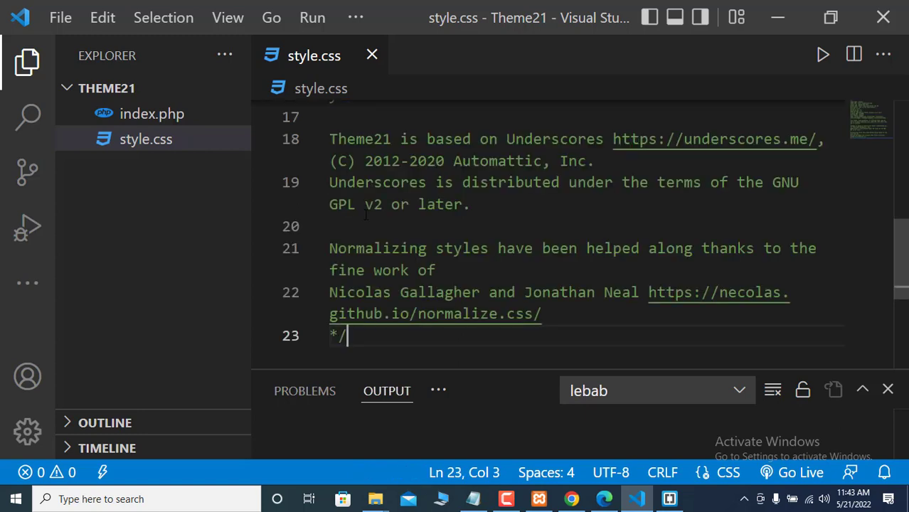
- Scroll to the top of style.css and return to the underscores.me page in Chrome
scroll(366, 214, up, 5)
scroll(453, 201, up, 1)
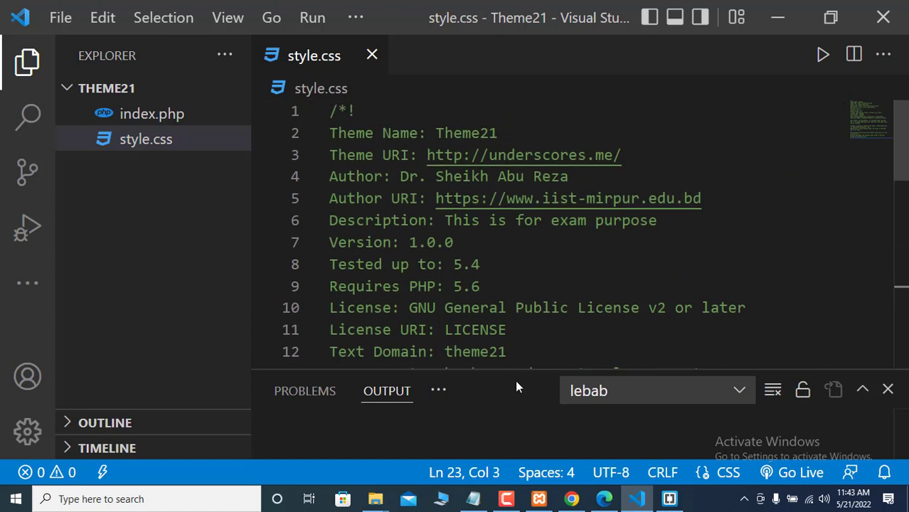
mouse_move(573, 500)
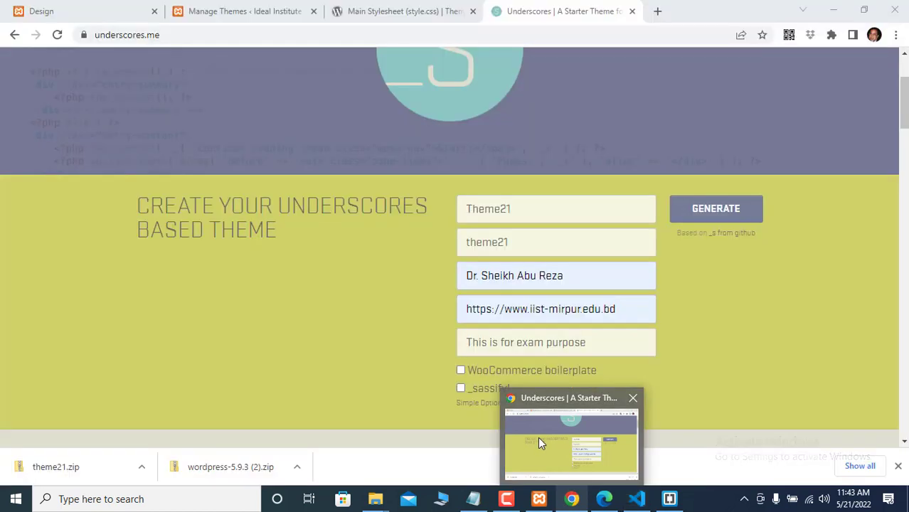
click(538, 437)
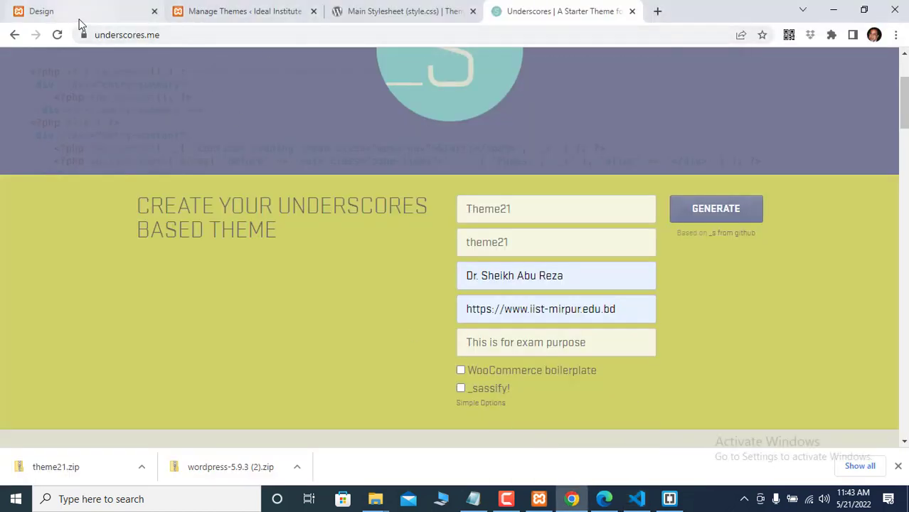
- Reload Theme21's details on Manage Themes, then close them to view the four installed themes
click(223, 13)
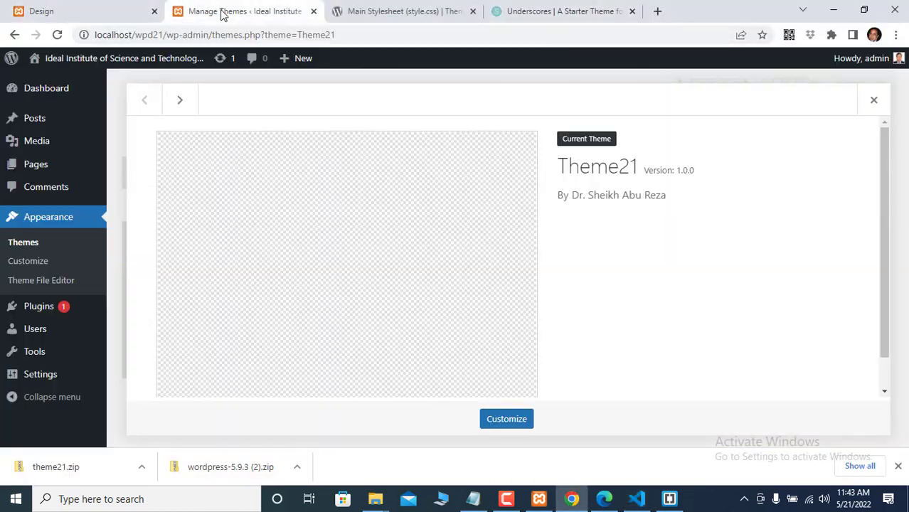
click(58, 35)
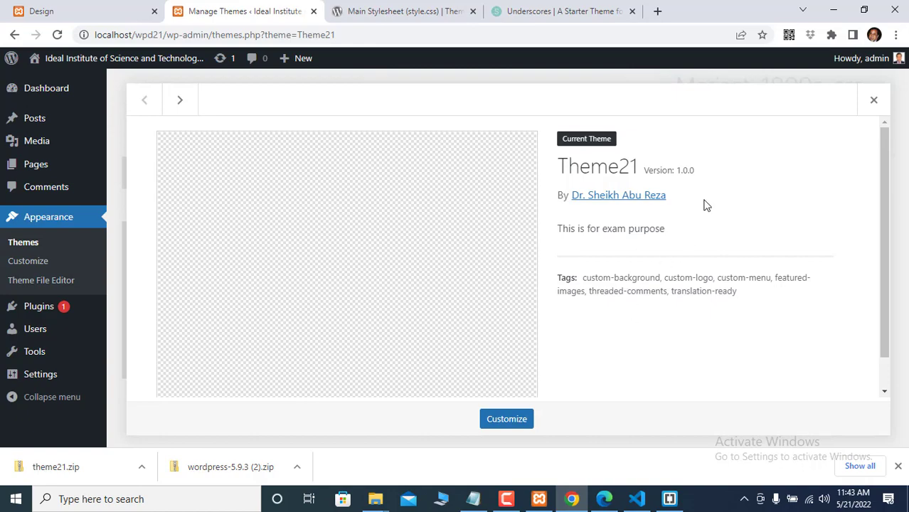
click(874, 102)
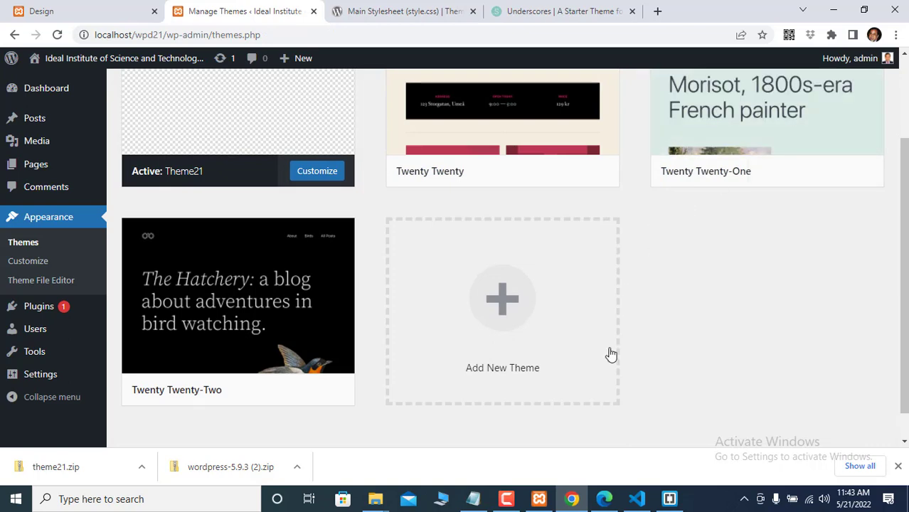
scroll(189, 116, up, 2)
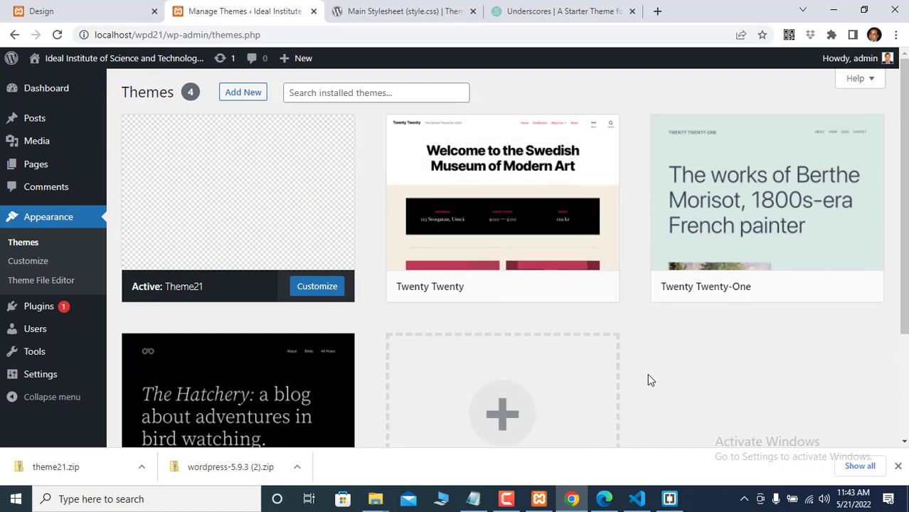
scroll(647, 373, down, 1)
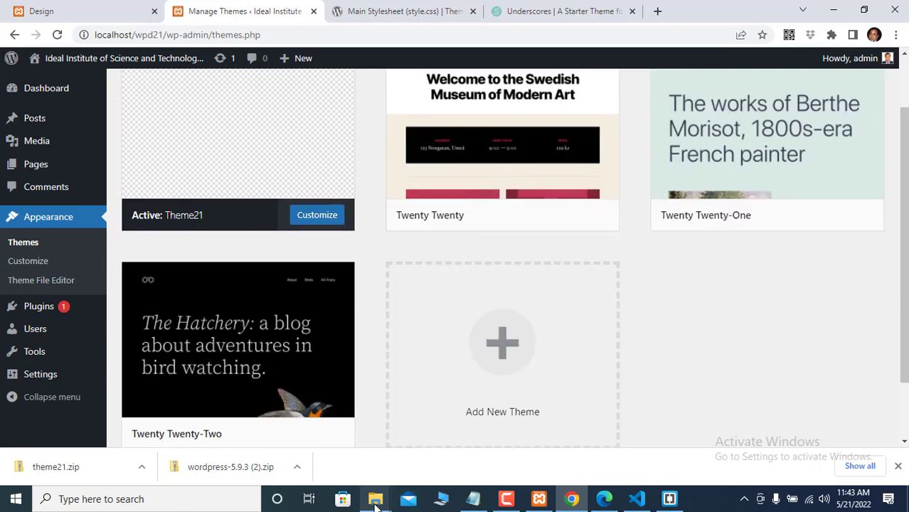
- Go to the Day-8-Design folder and open its index.html in Notepad
mouse_move(377, 503)
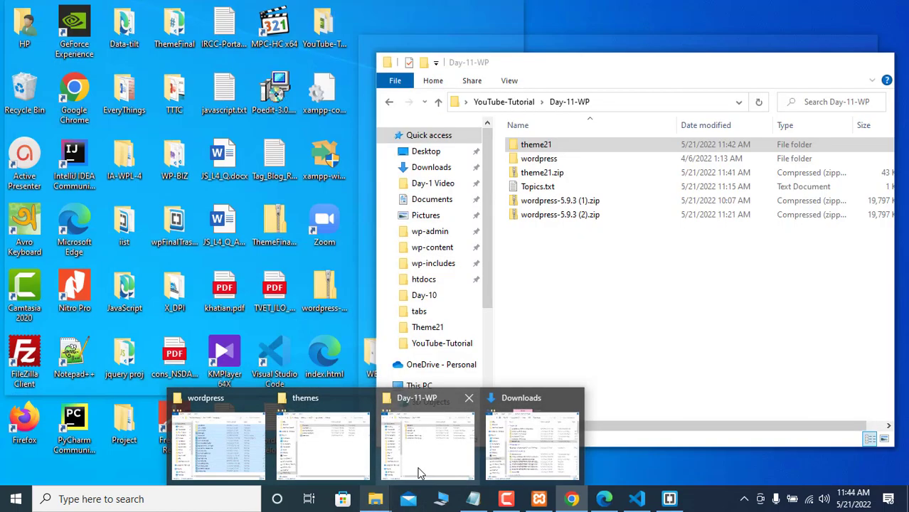
click(417, 469)
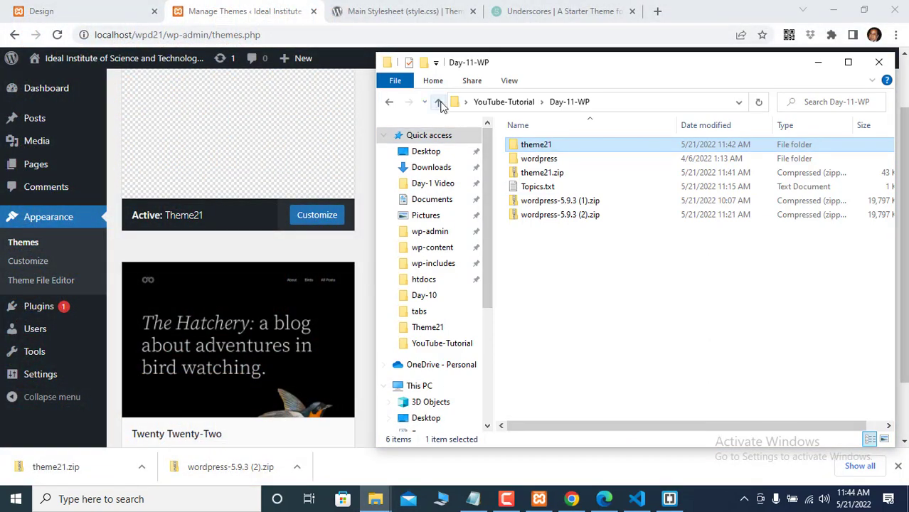
click(438, 102)
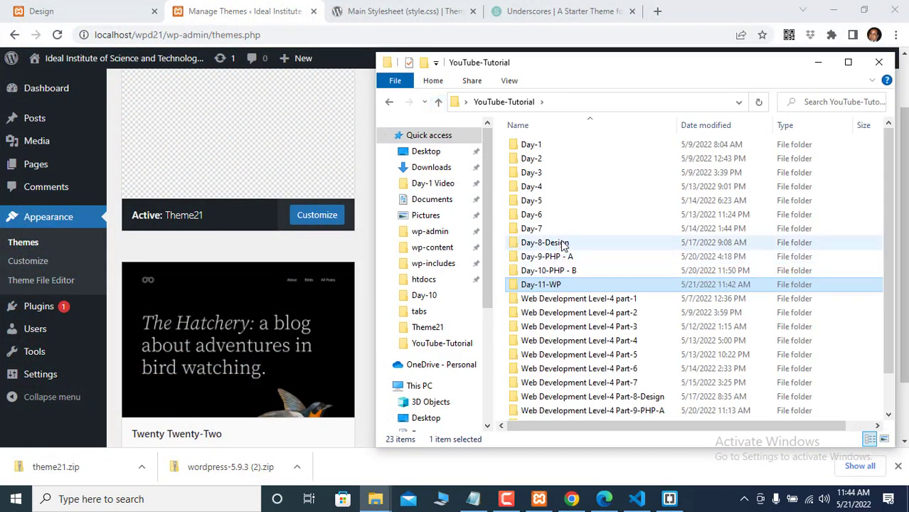
double_click(562, 244)
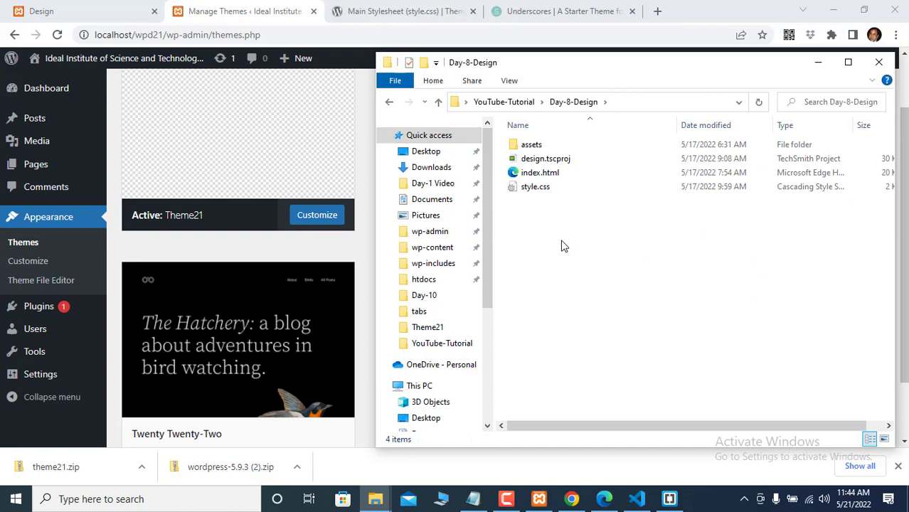
click(542, 146)
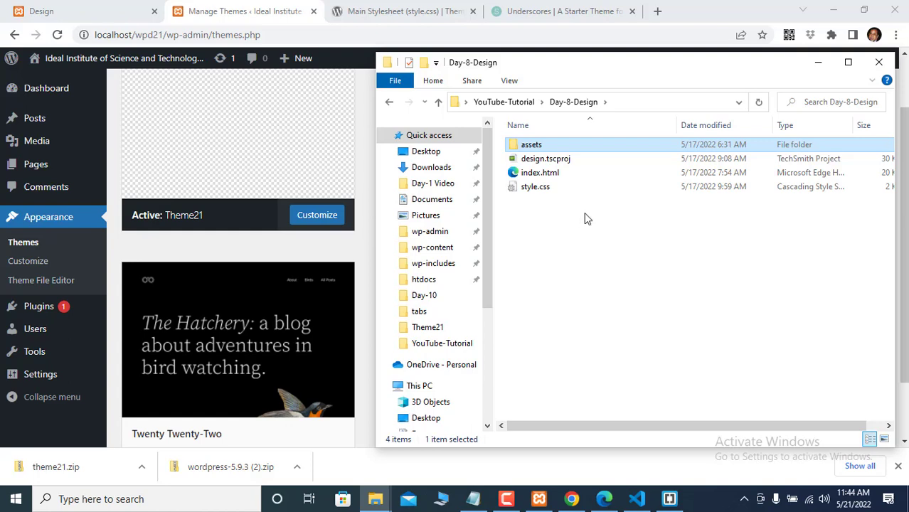
click(544, 176)
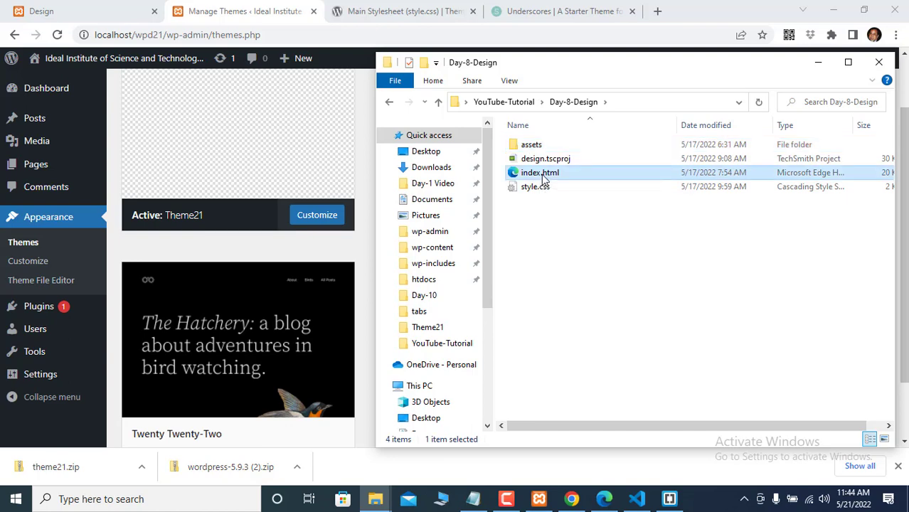
right_click(543, 178)
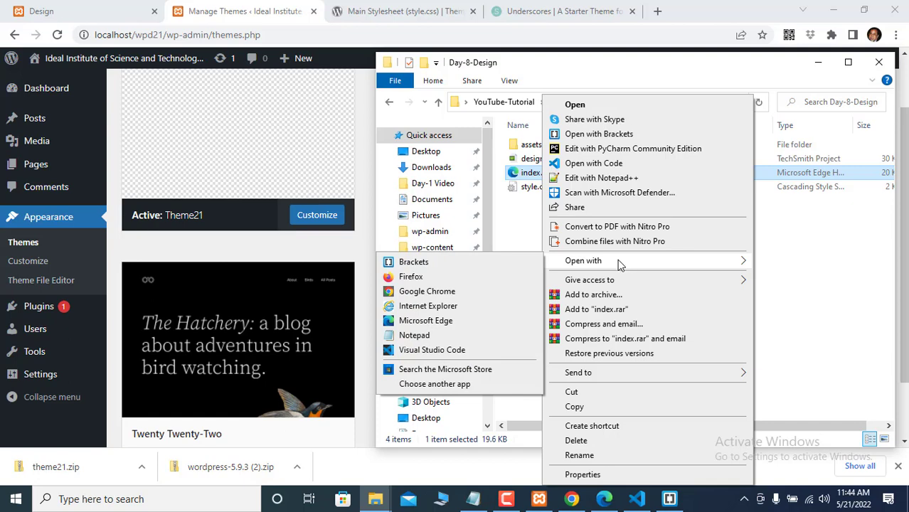
click(415, 335)
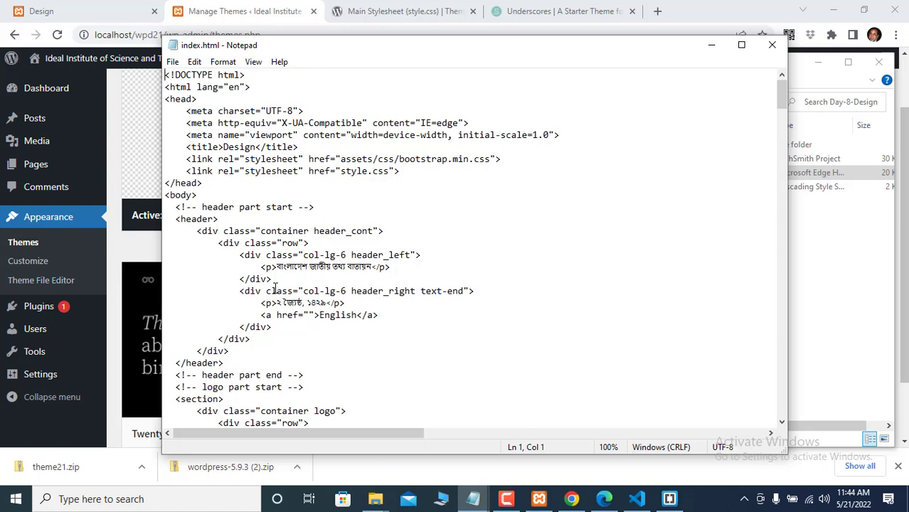
- Paste all of index.html's markup into Theme21's index.php, giving 341 lines
key(ctrl+a)
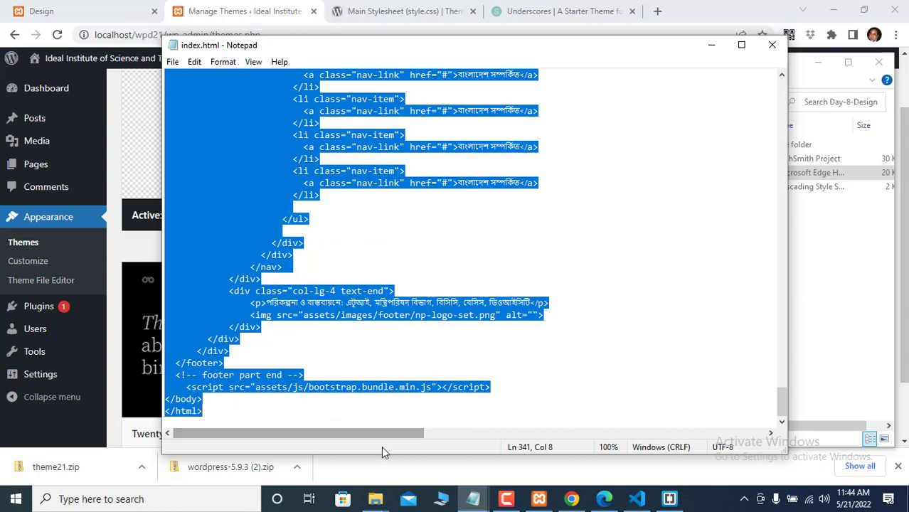
mouse_move(638, 502)
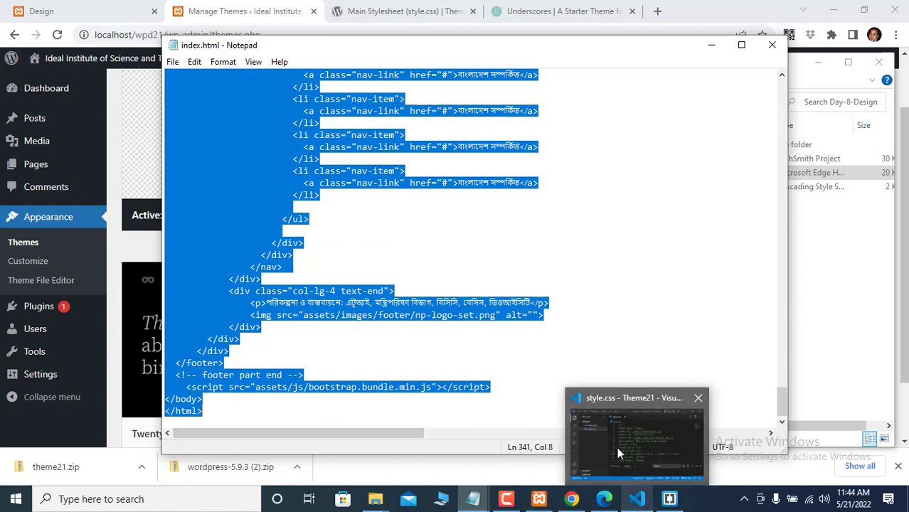
click(617, 446)
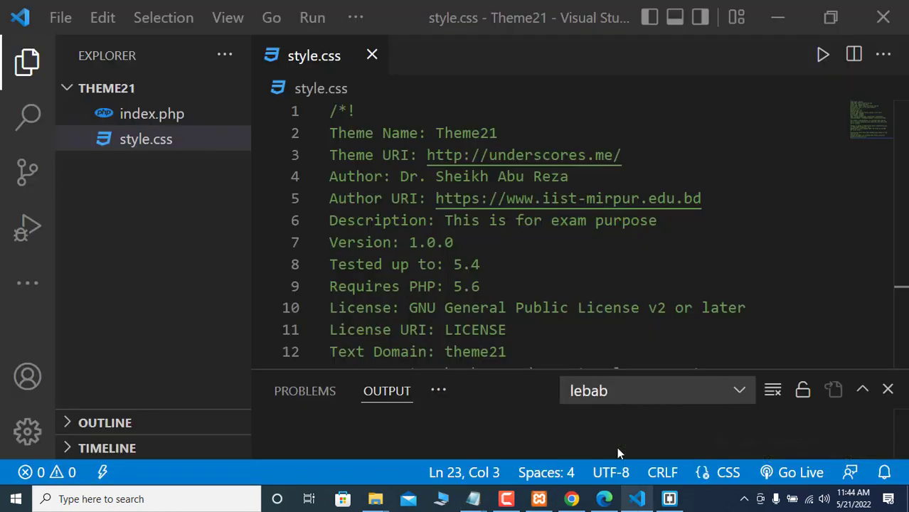
click(154, 116)
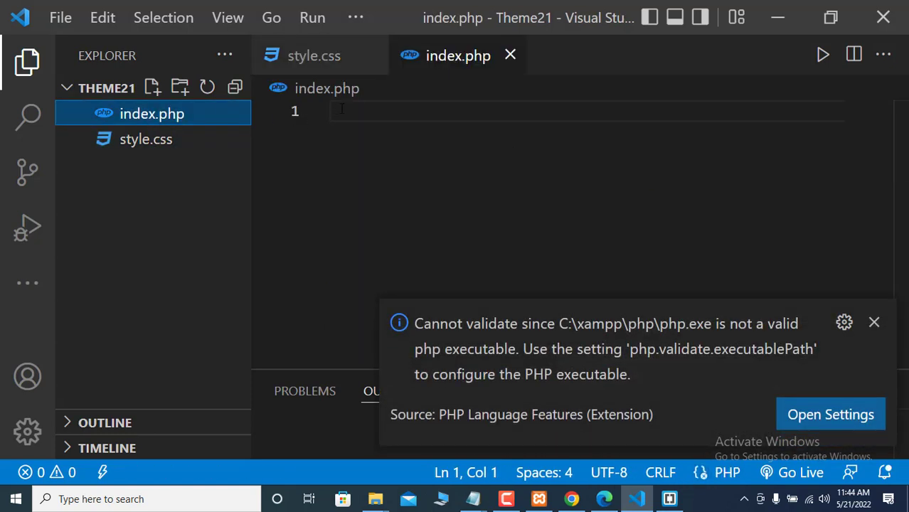
click(875, 323)
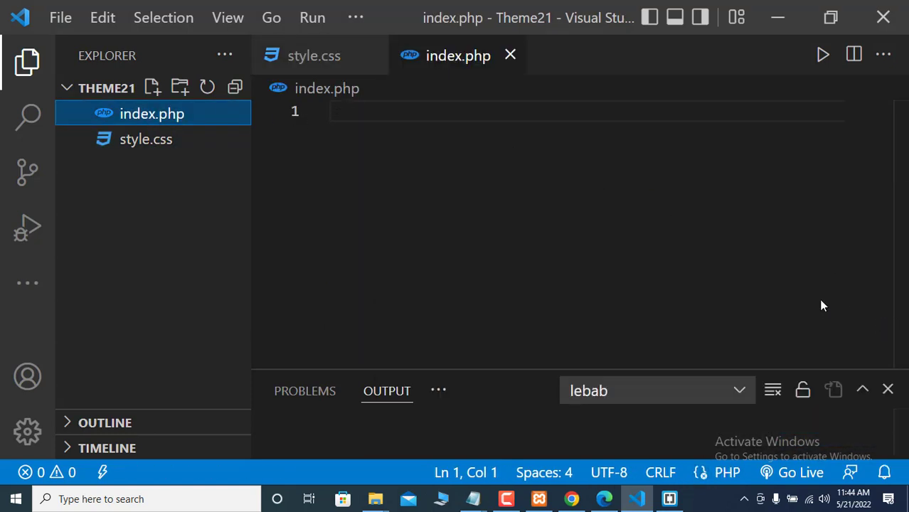
click(887, 392)
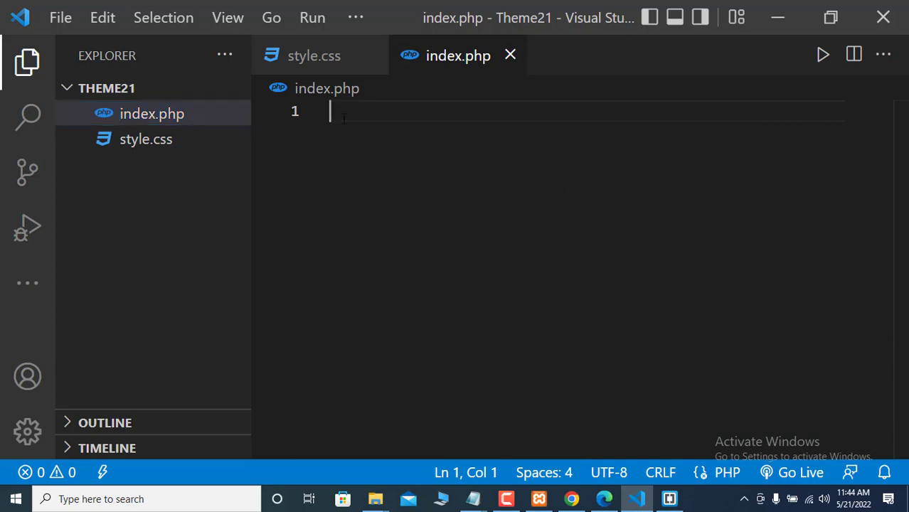
key(ctrl+v)
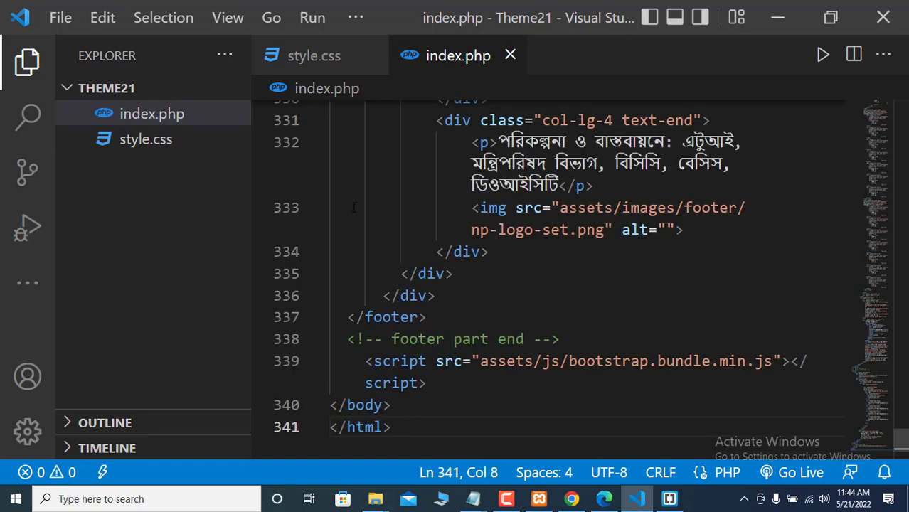
- Open Day-8-Design's style.css in Notepad and select all of its CSS
click(146, 142)
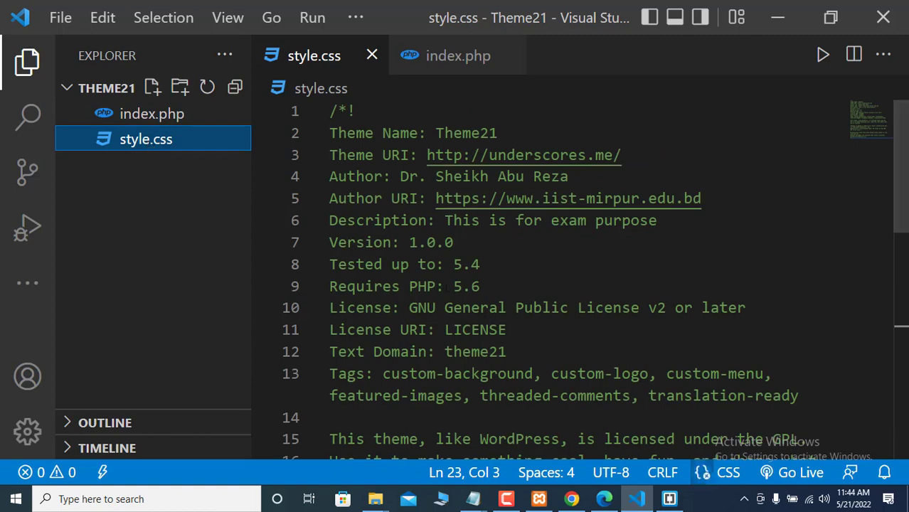
mouse_move(616, 500)
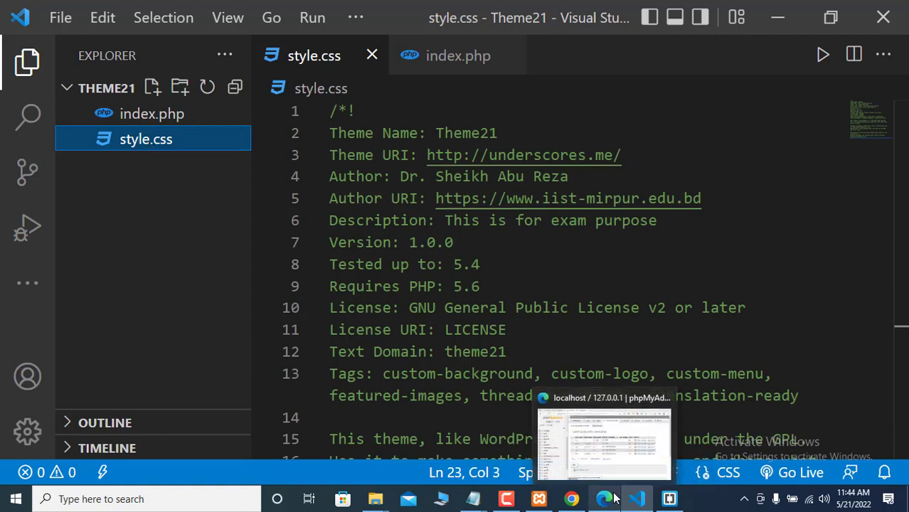
mouse_move(473, 501)
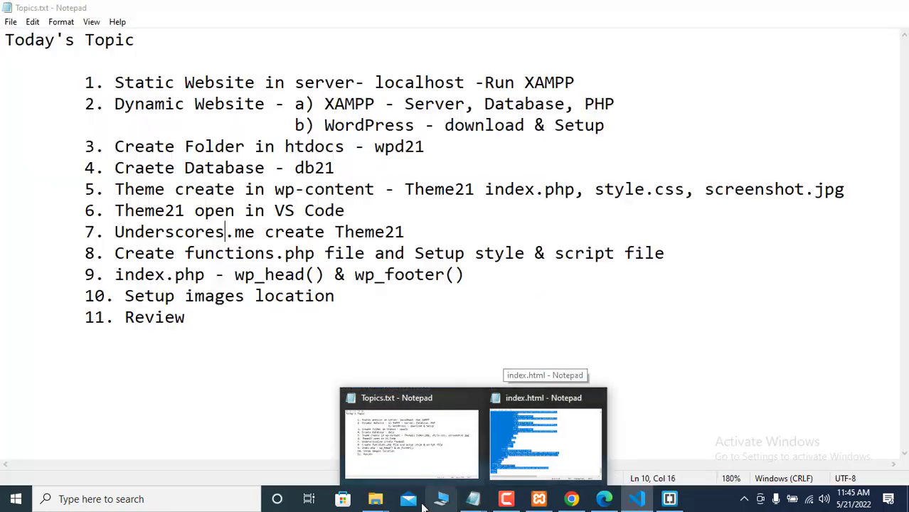
mouse_move(376, 500)
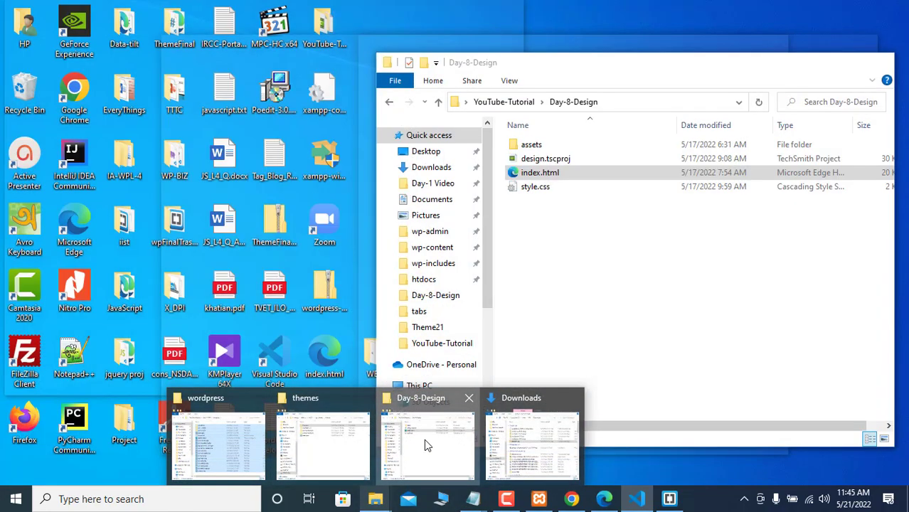
click(424, 439)
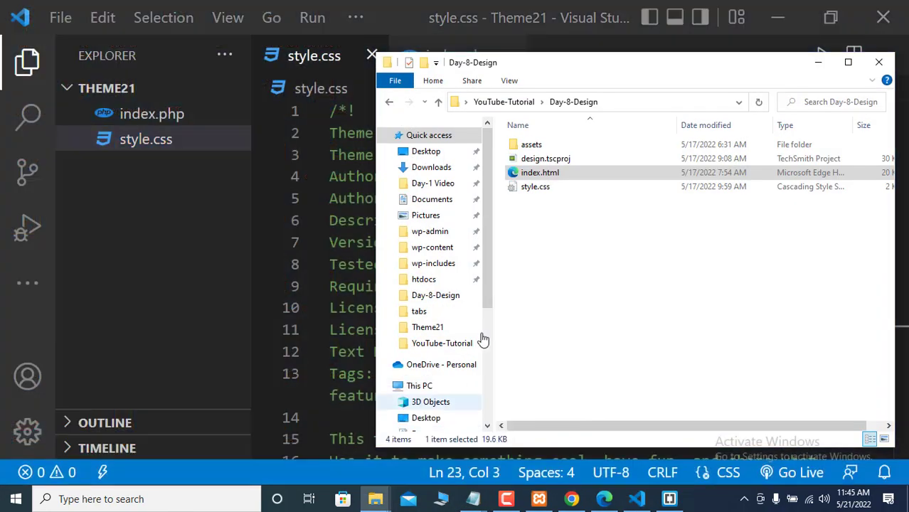
right_click(539, 193)
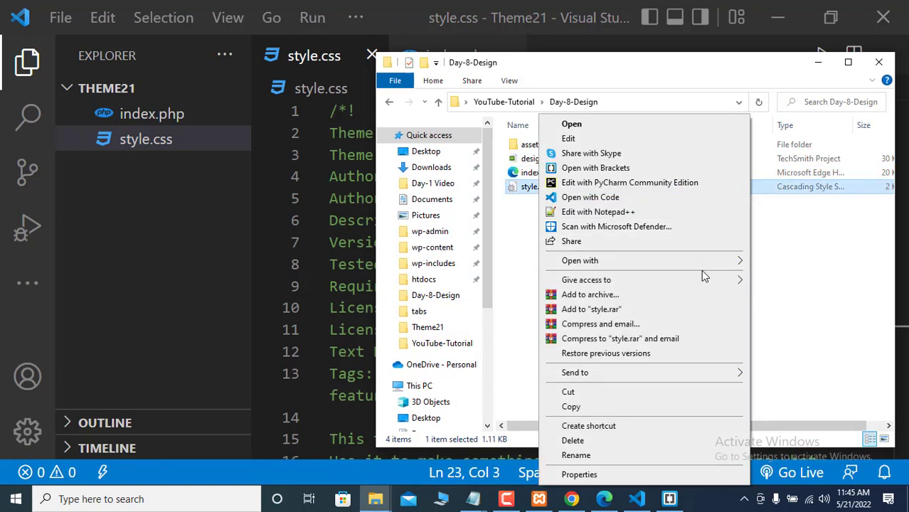
mouse_move(731, 262)
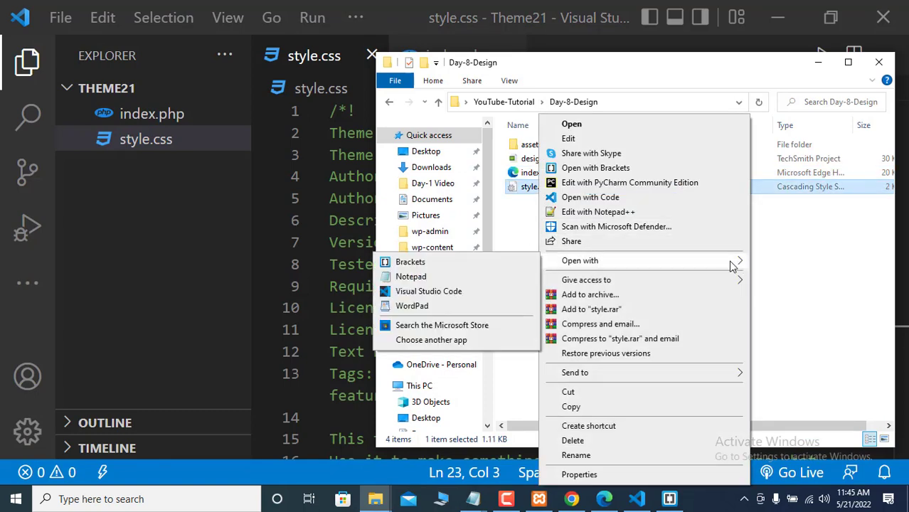
click(411, 277)
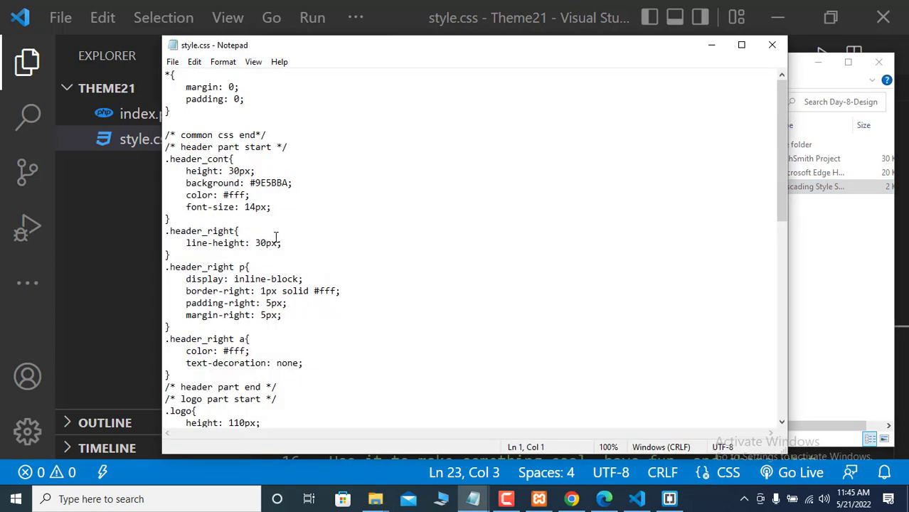
key(ctrl+a)
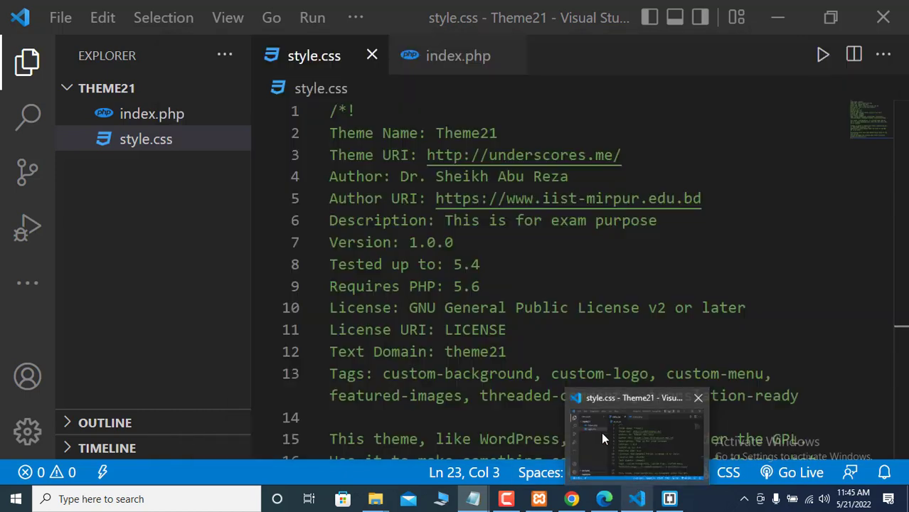
- Paste the design CSS below Theme21's style.css header, ending at line 93
click(601, 431)
scroll(396, 331, down, 7)
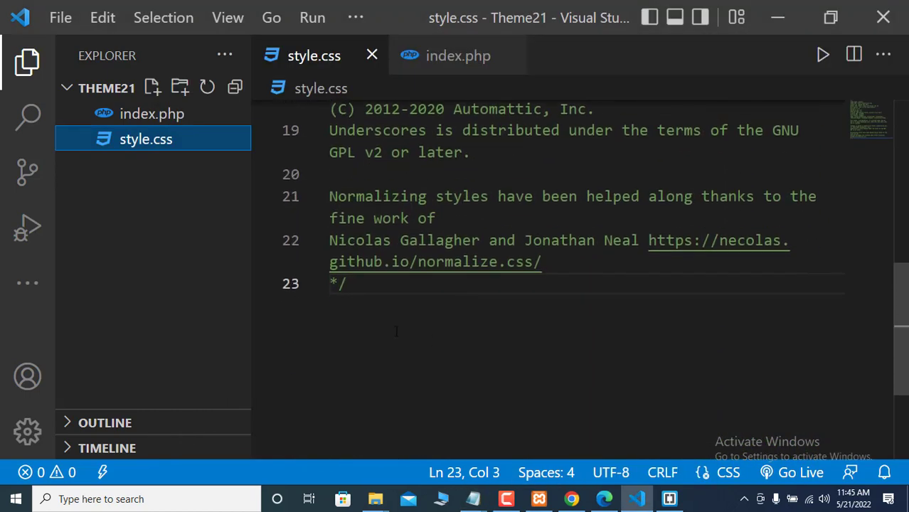
click(369, 299)
key(Return)
key(Return)
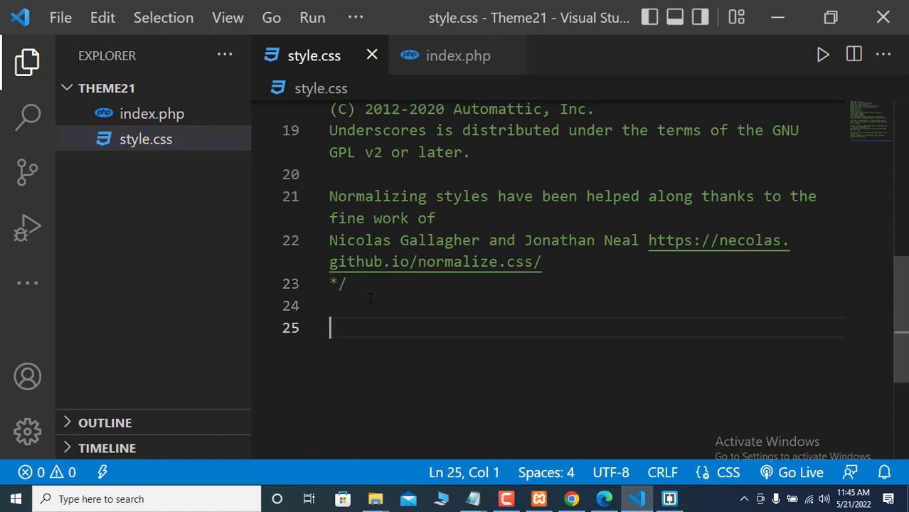
key(ctrl+v)
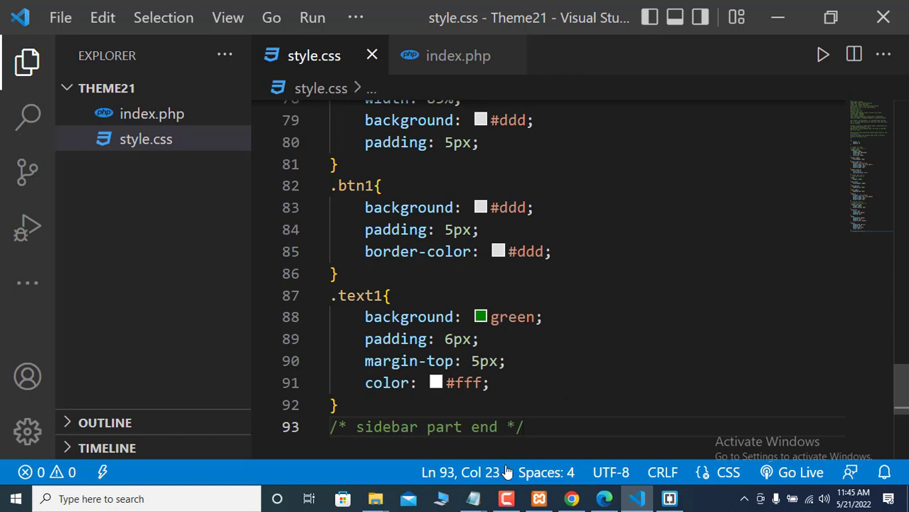
- Refresh localhost/wpd21 and scroll through its unstyled Day-8-Design output with broken slider images
click(554, 455)
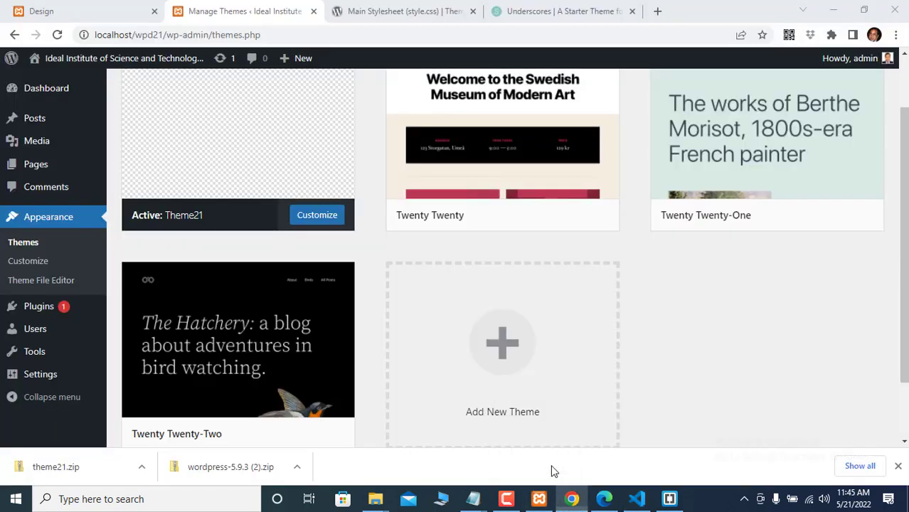
click(57, 35)
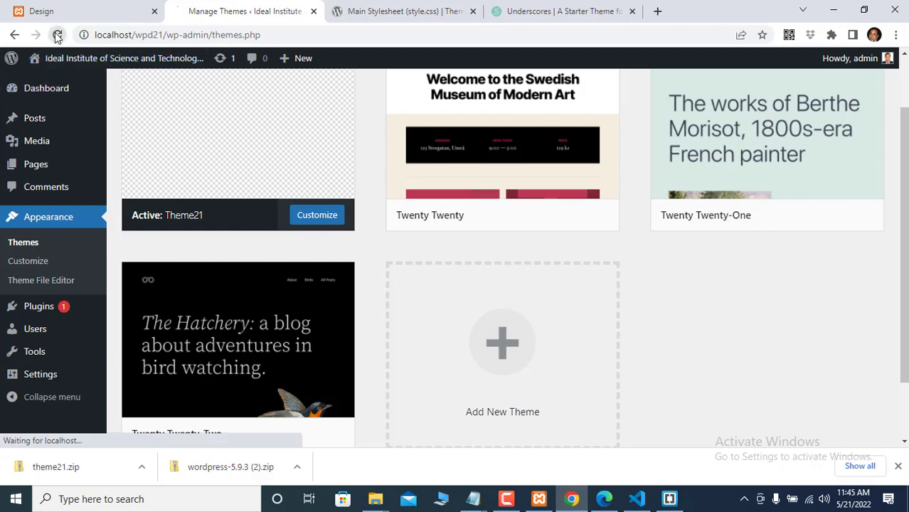
mouse_move(45, 66)
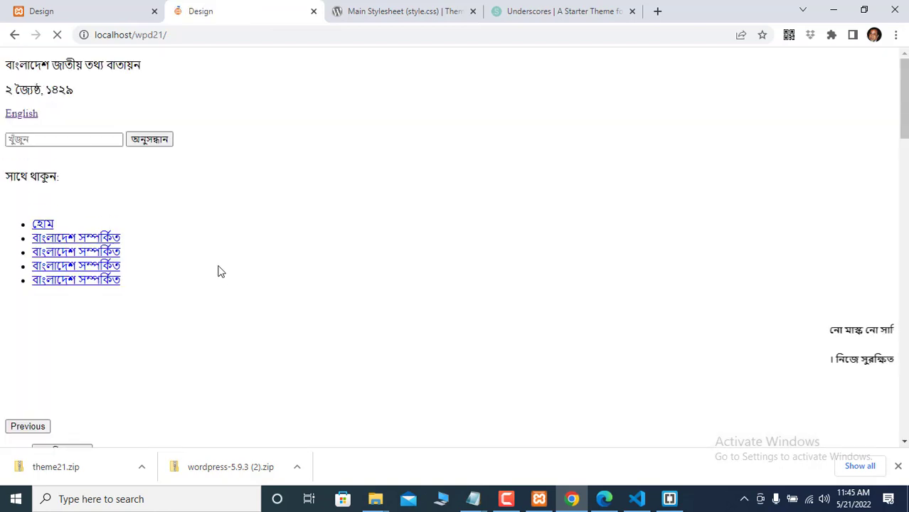
scroll(221, 280, down, 20)
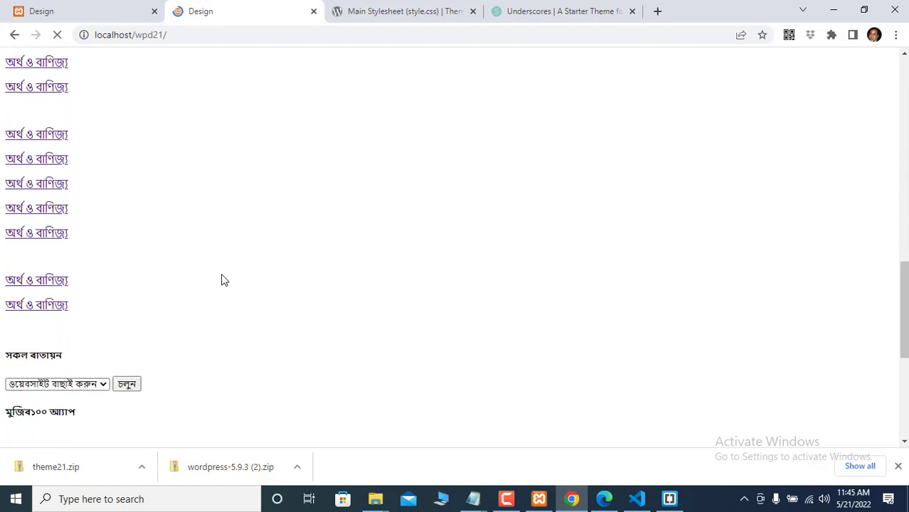
scroll(221, 280, up, 20)
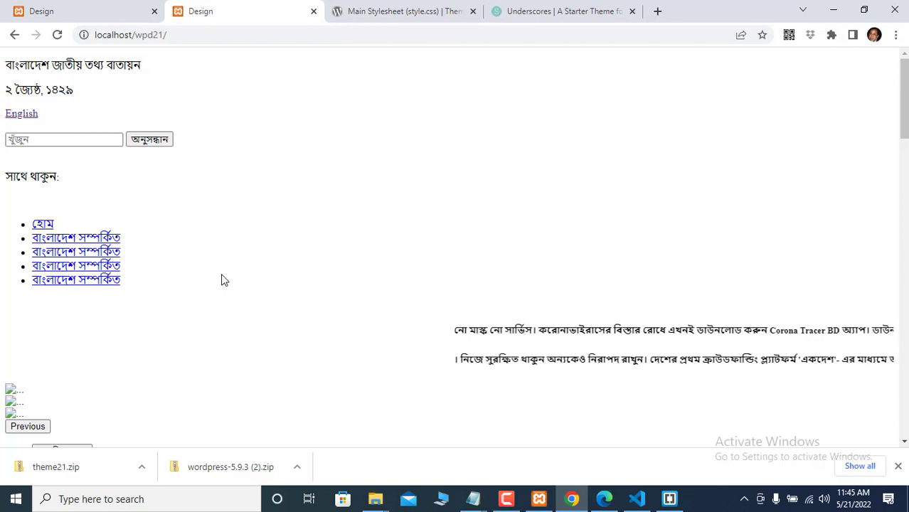
scroll(322, 231, down, 5)
scroll(322, 231, down, 10)
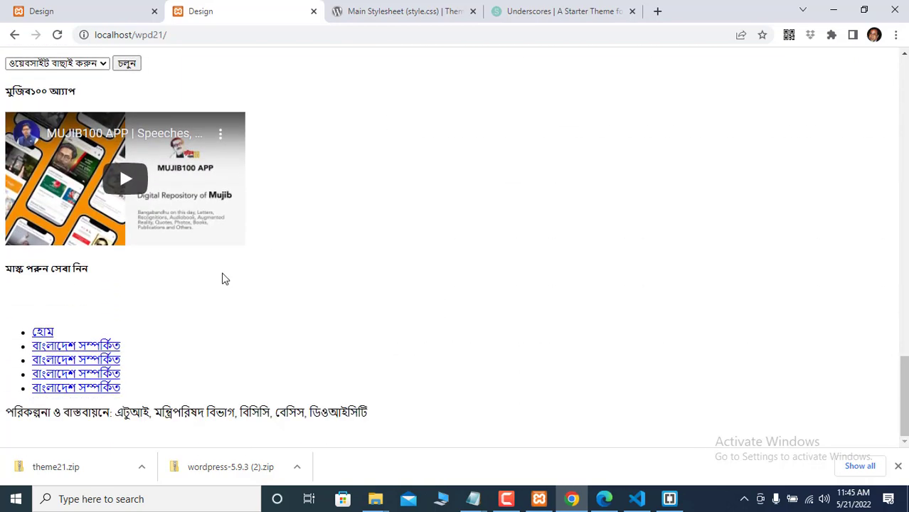
scroll(222, 278, up, 10)
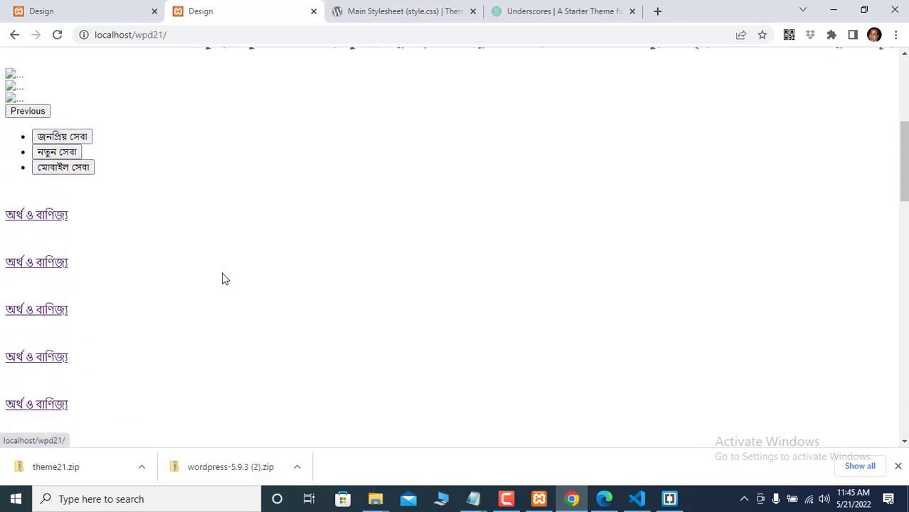
scroll(222, 278, up, 5)
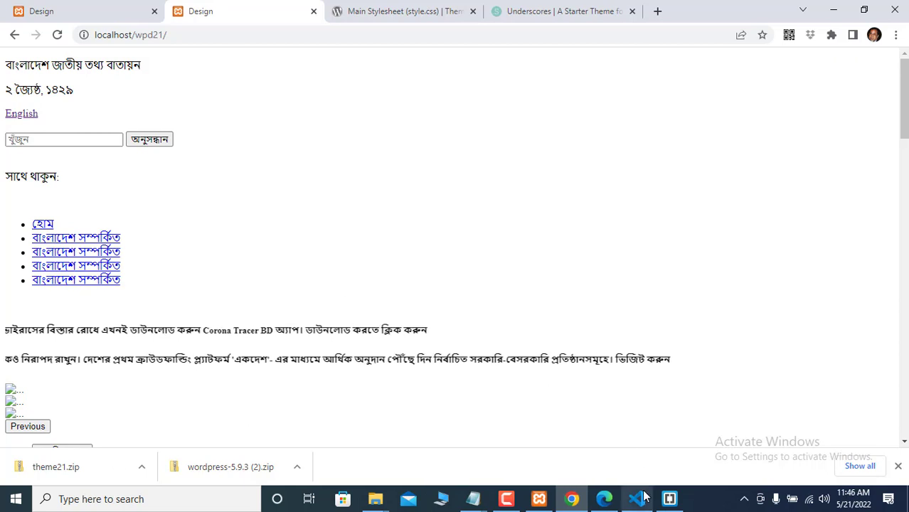
mouse_move(643, 496)
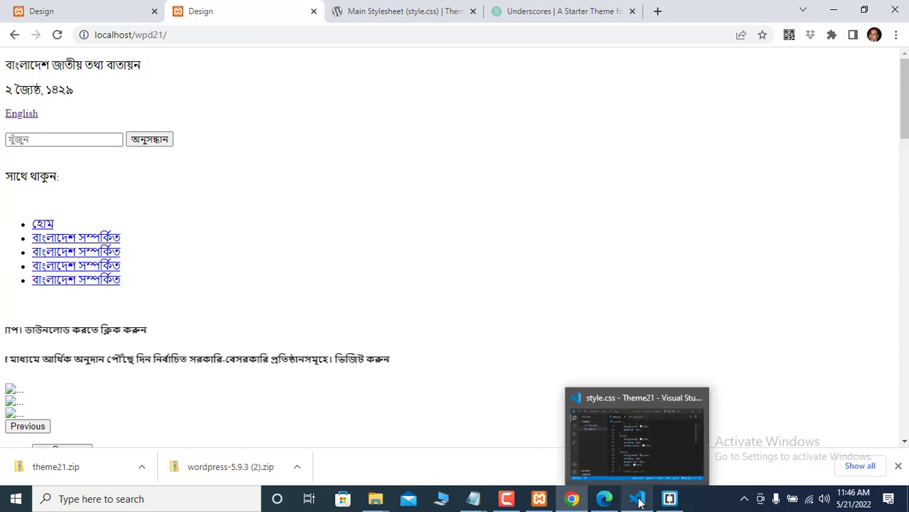
- Copy the assets folder from Day-8-Design and try pasting it into VS Code's Theme21 tree
click(637, 437)
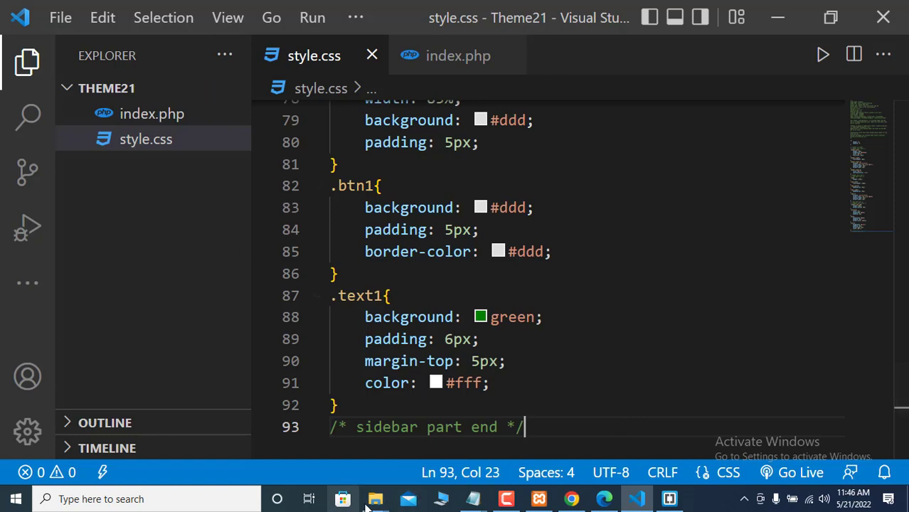
mouse_move(381, 502)
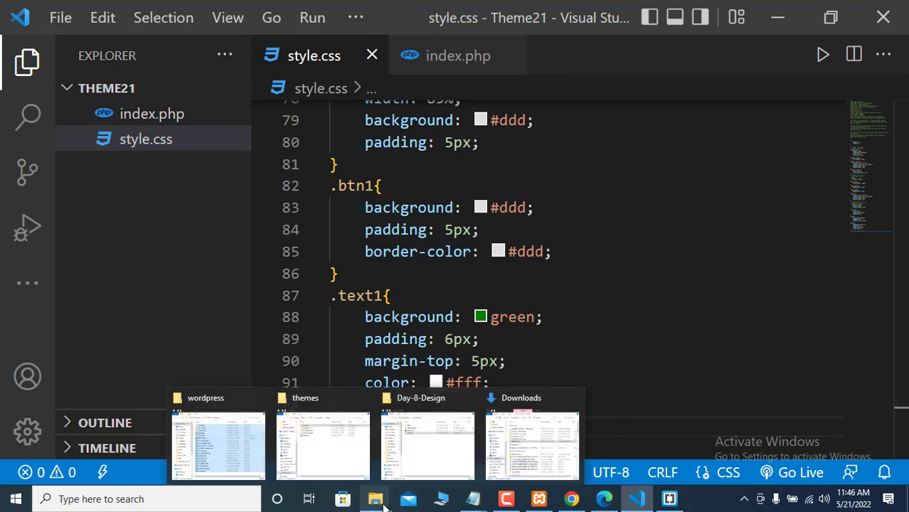
click(177, 221)
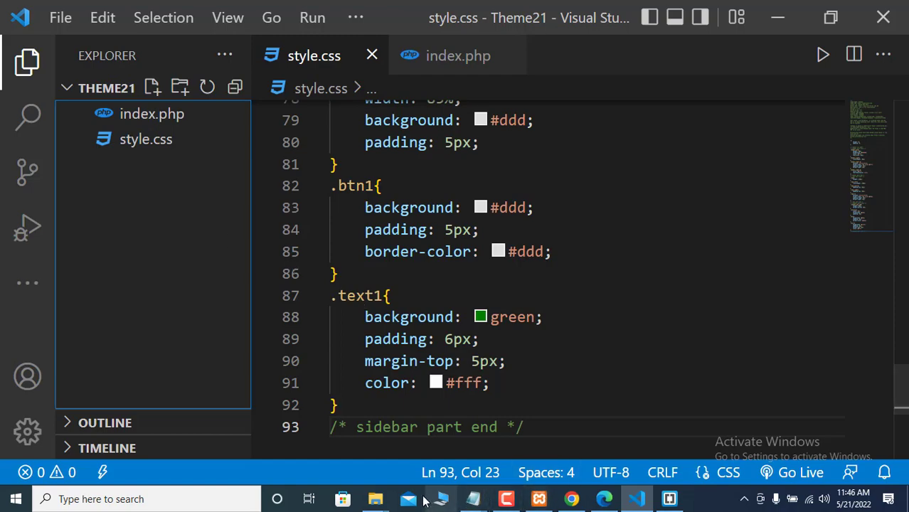
mouse_move(378, 501)
mouse_move(329, 456)
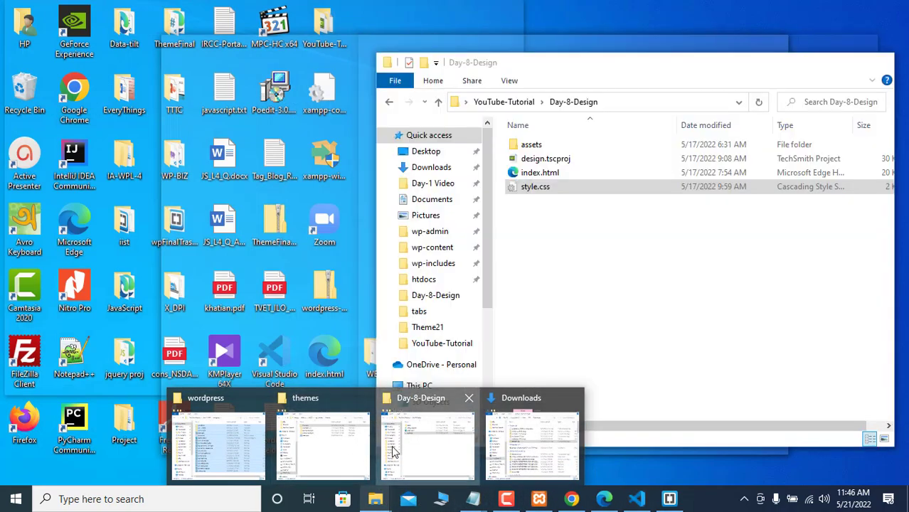
click(426, 445)
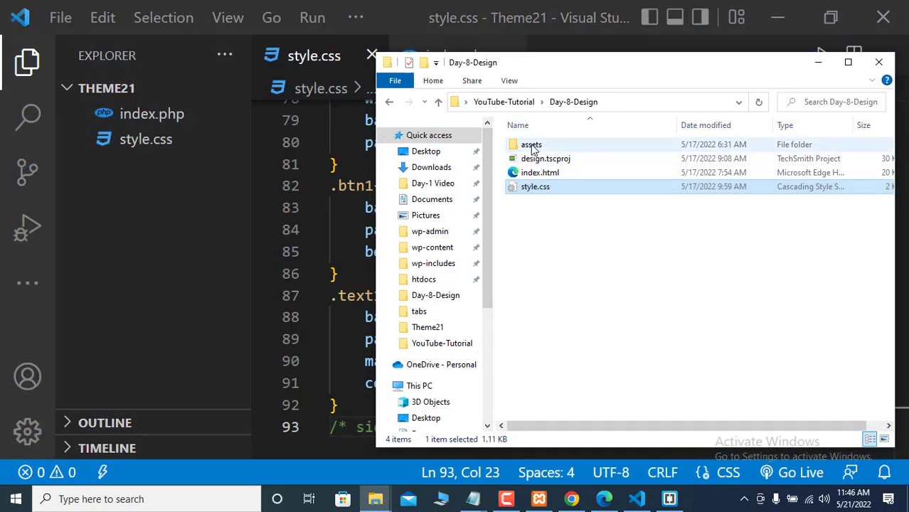
right_click(532, 148)
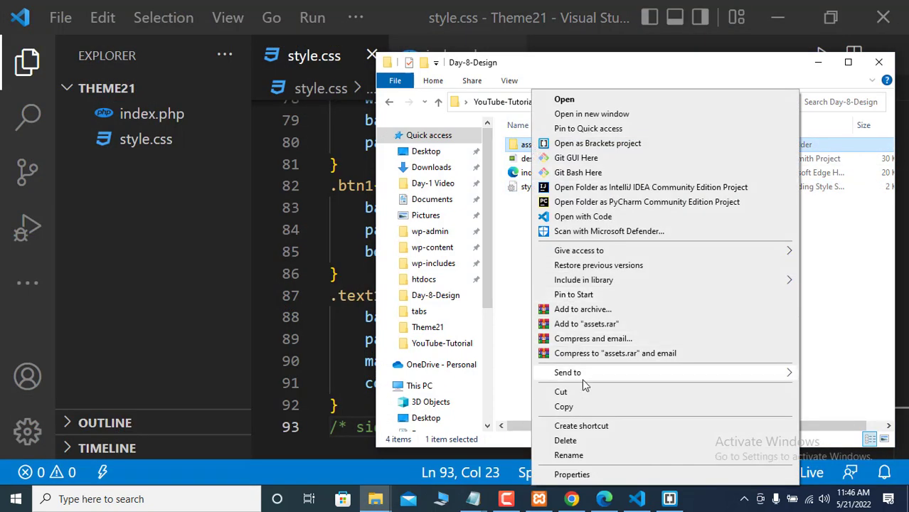
click(564, 407)
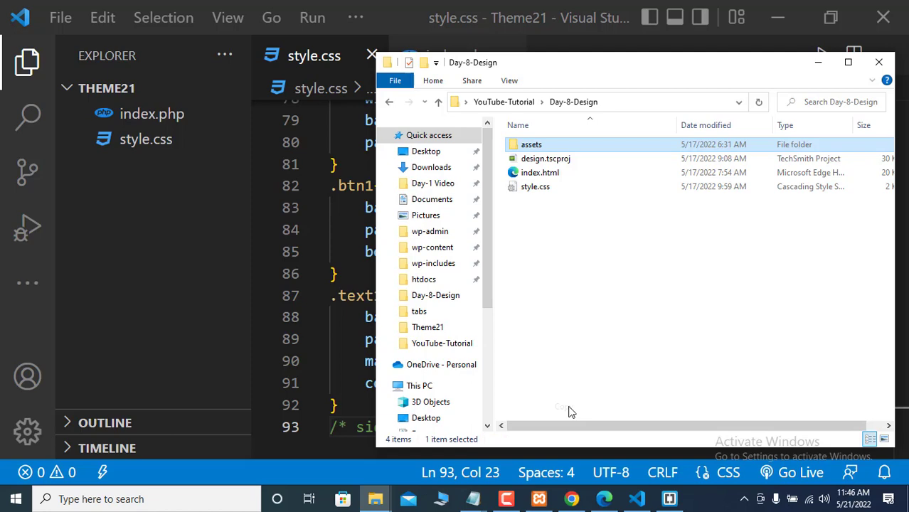
click(140, 266)
right_click(140, 266)
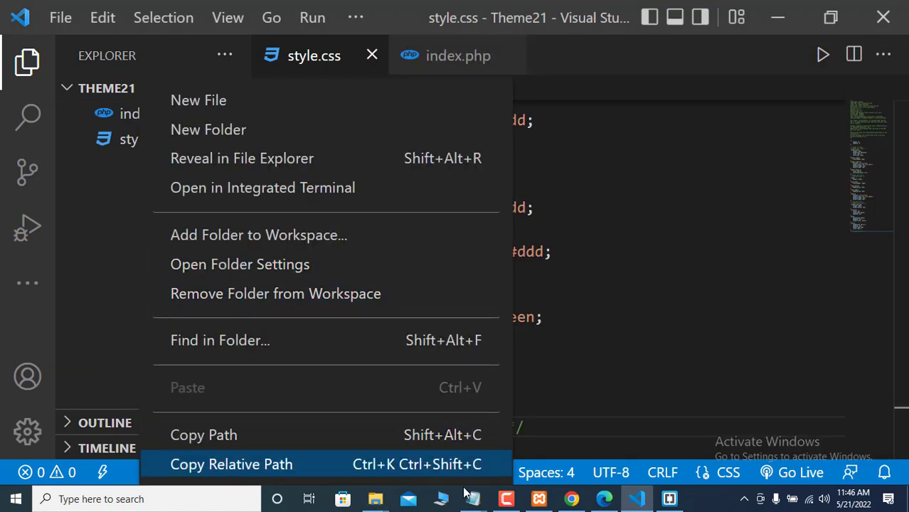
- Paste the copied assets folder into themes > Theme21 in File Explorer
mouse_move(375, 500)
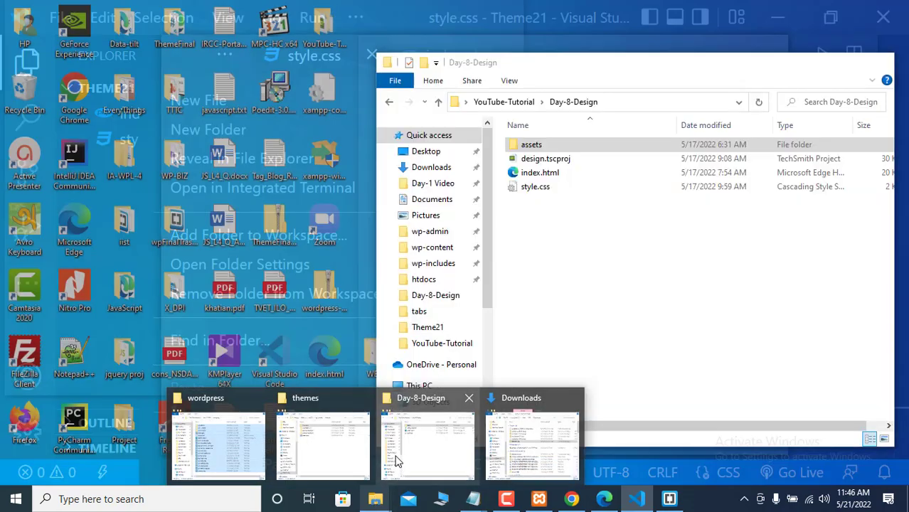
click(393, 459)
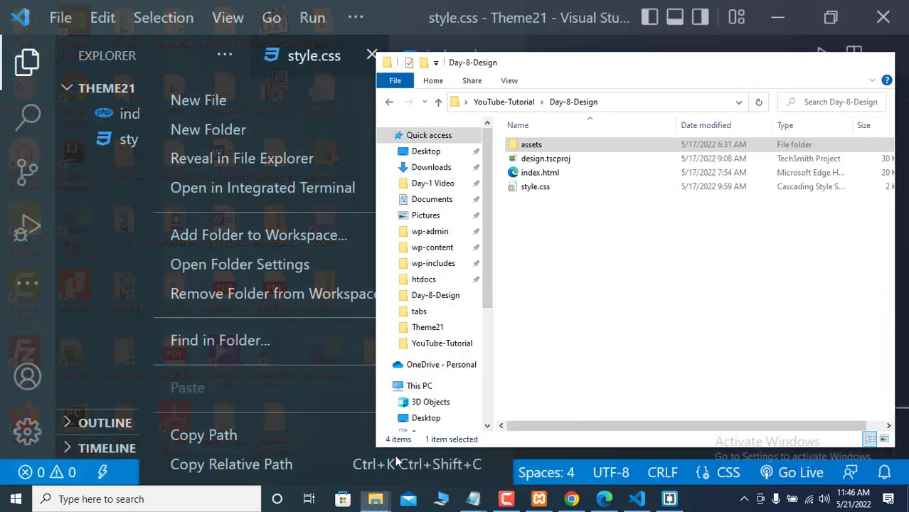
mouse_move(382, 499)
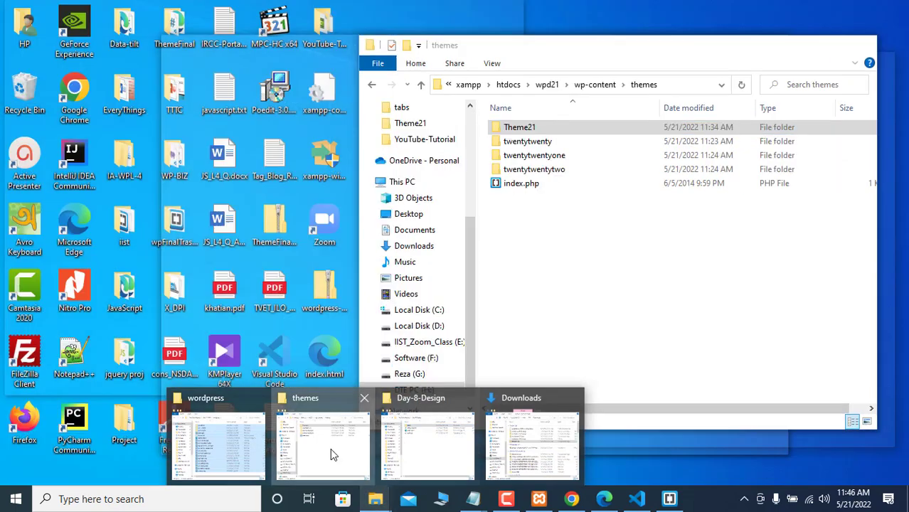
click(330, 448)
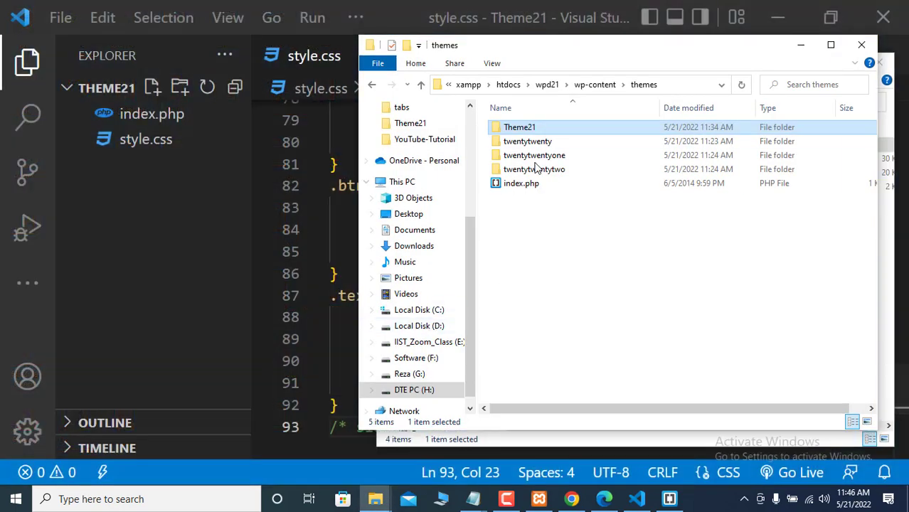
double_click(530, 128)
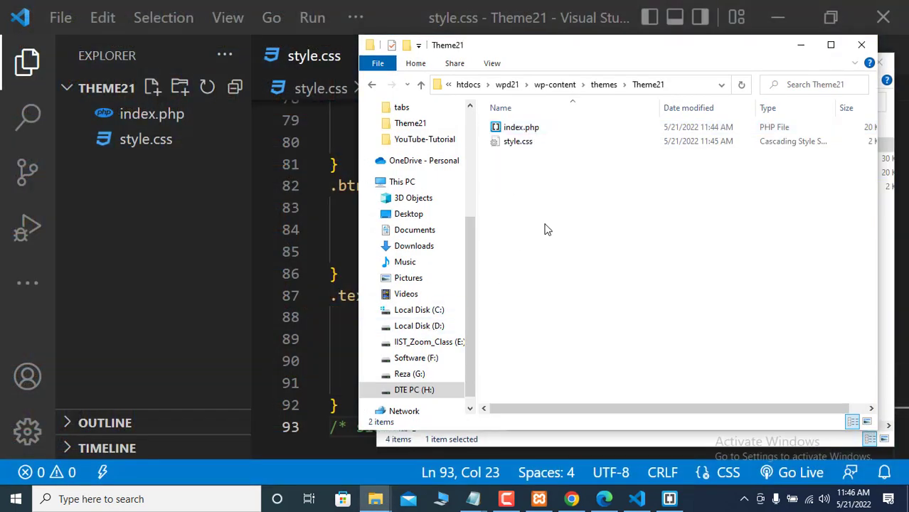
right_click(545, 228)
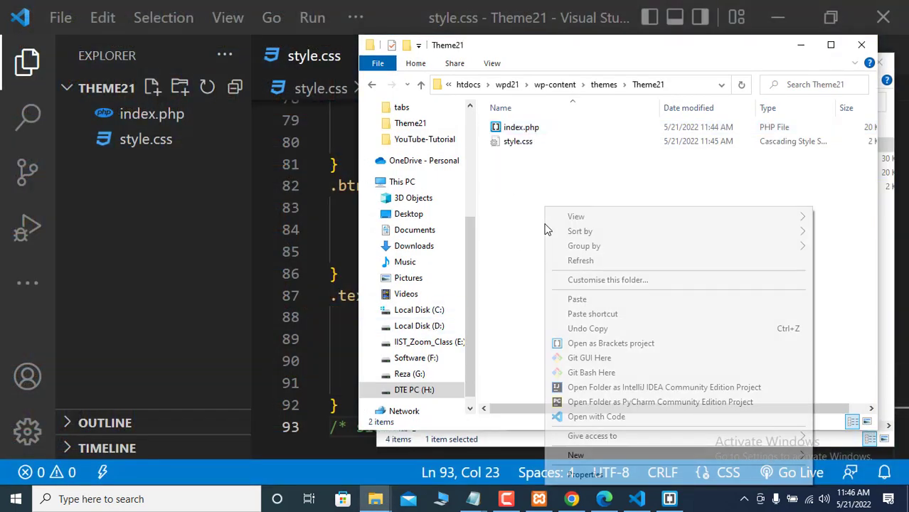
click(577, 300)
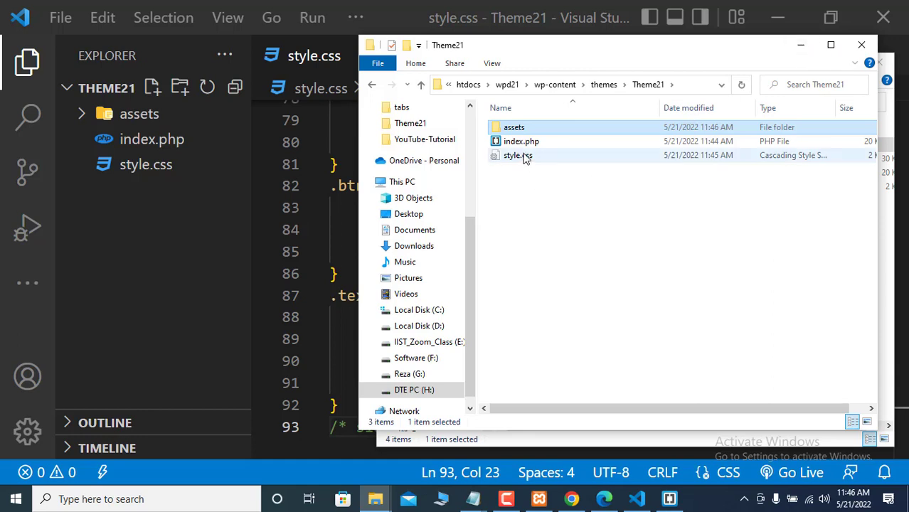
- Copy National-Portal-Card-PM.jpg from assets > images up into the Theme21 folder
double_click(514, 129)
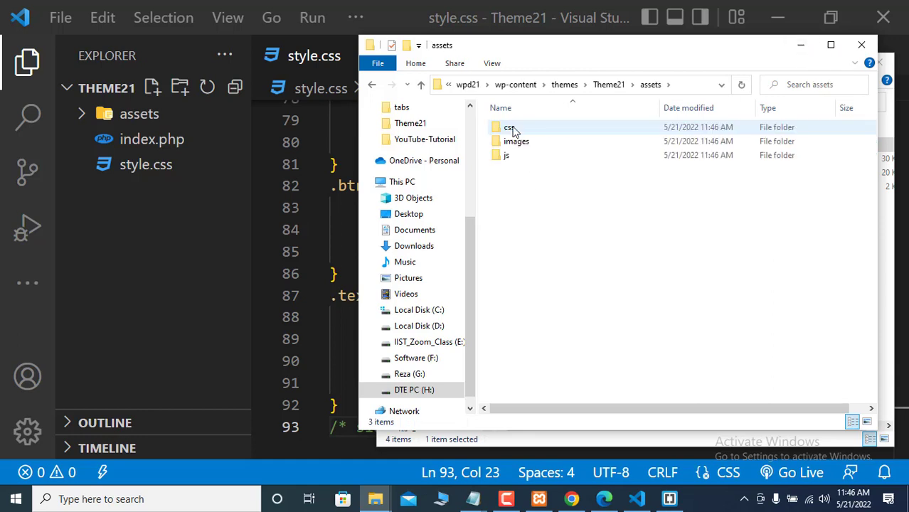
double_click(512, 141)
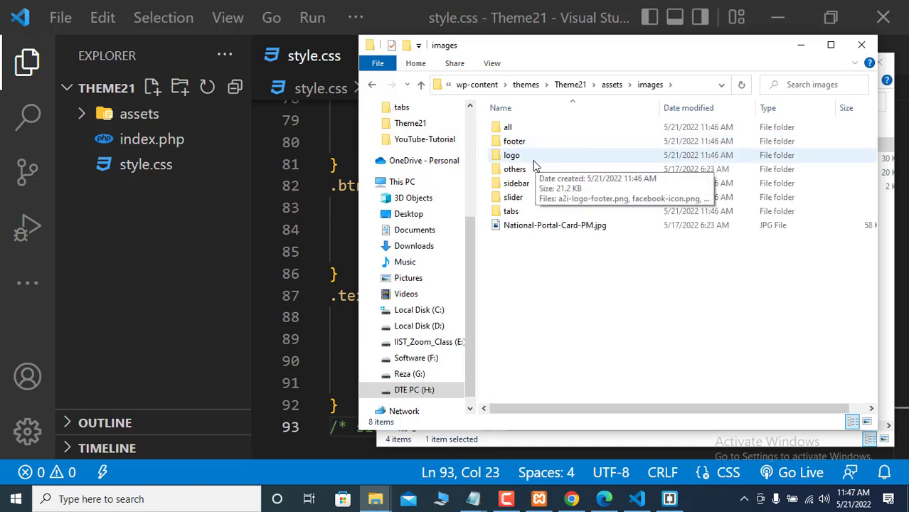
click(523, 228)
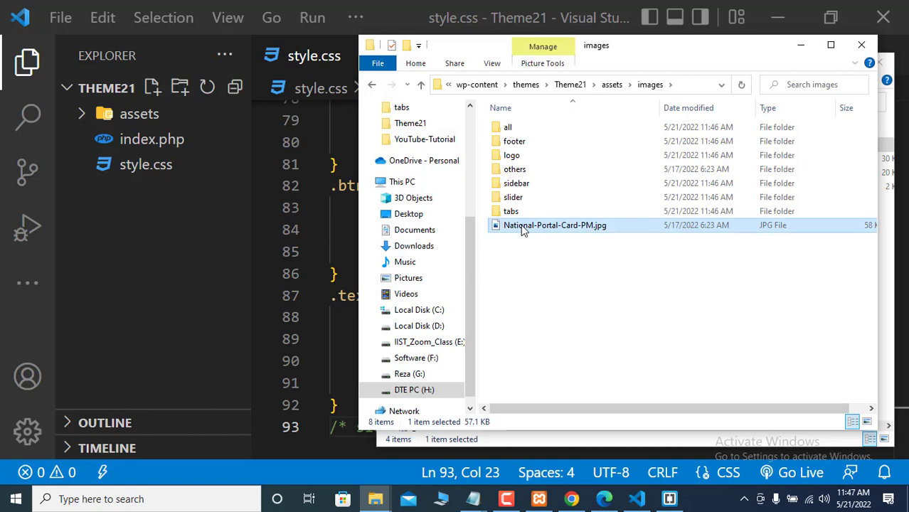
right_click(523, 229)
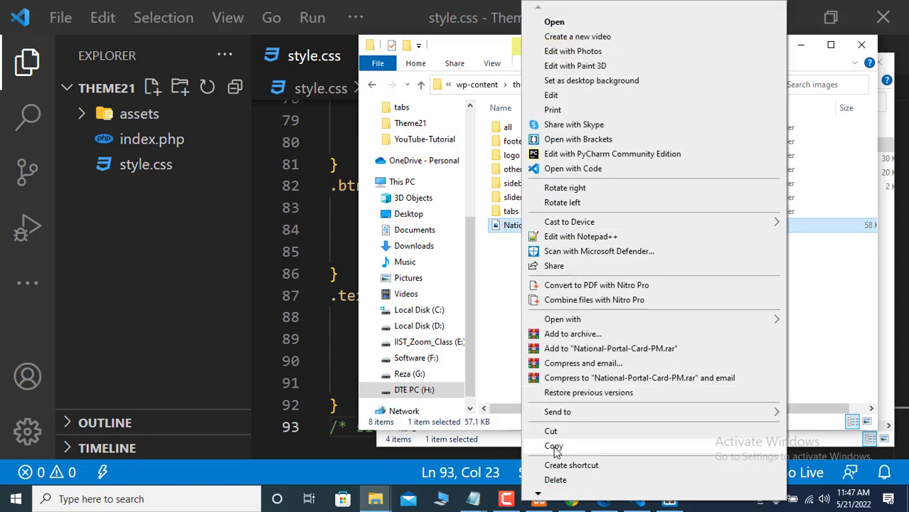
click(554, 446)
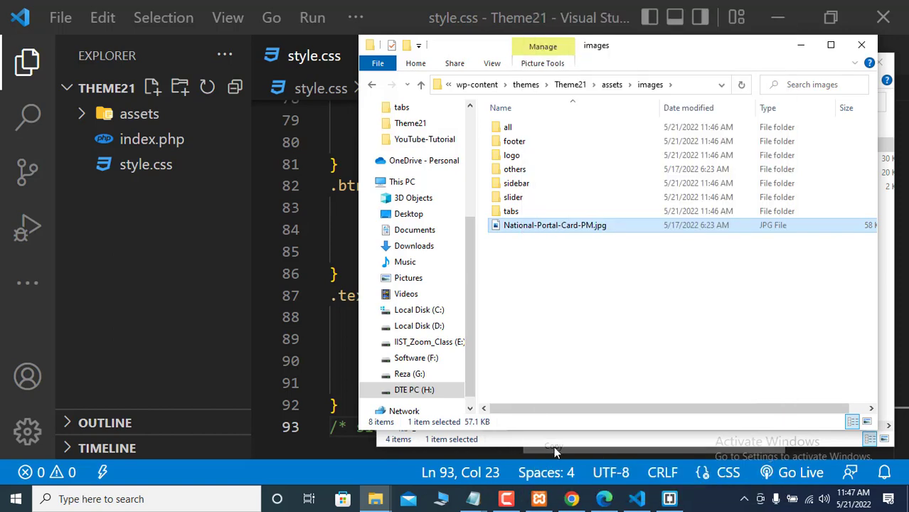
click(422, 84)
click(421, 85)
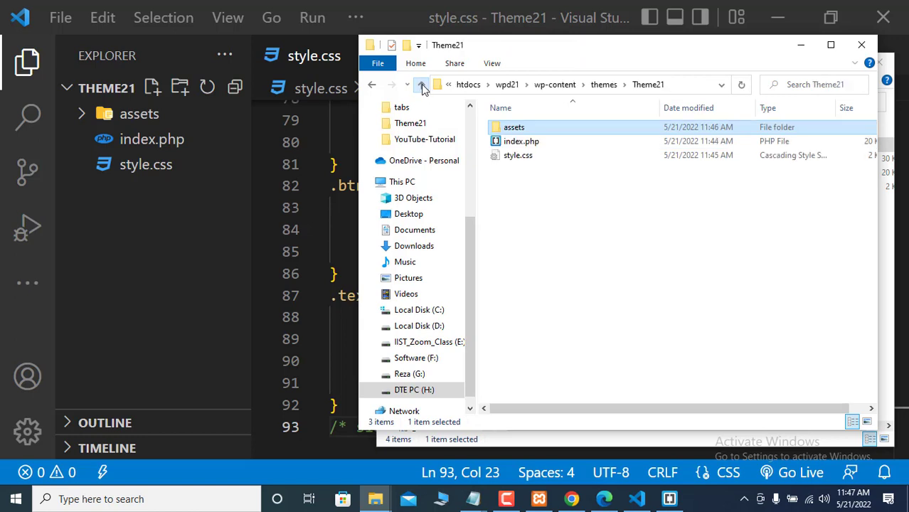
right_click(538, 248)
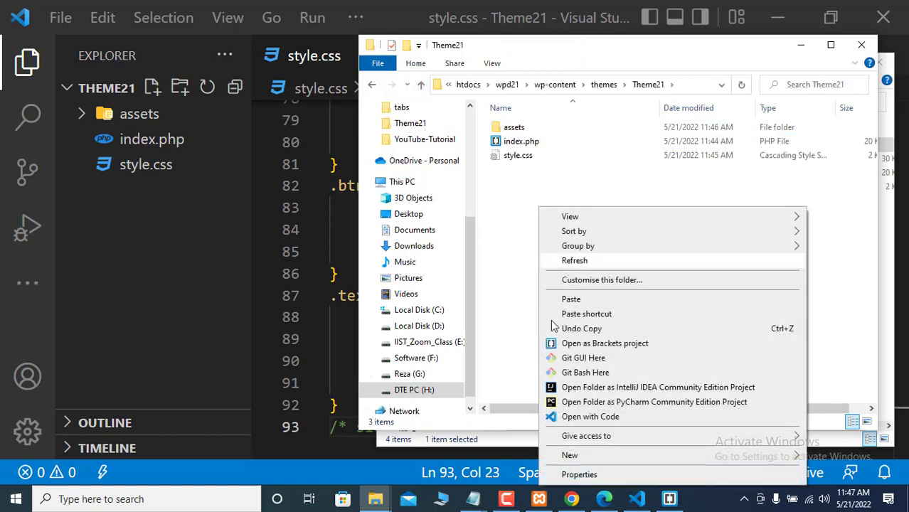
click(572, 299)
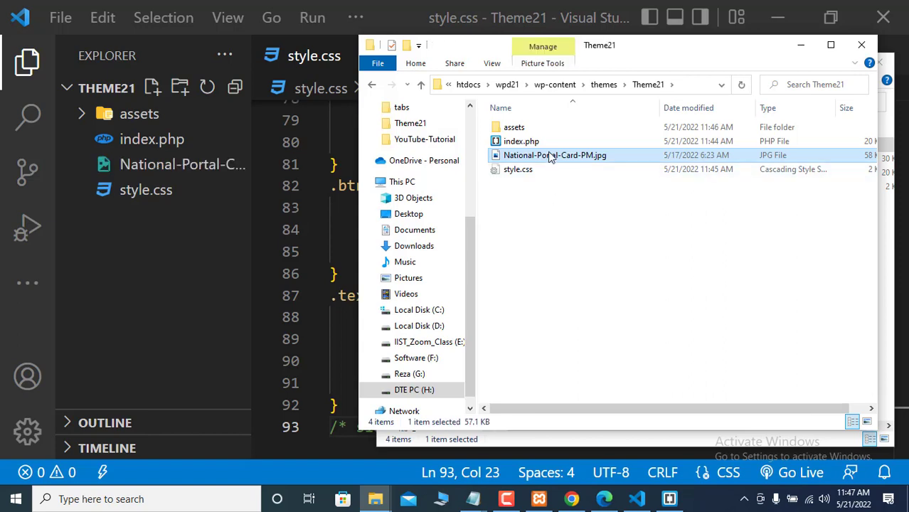
- Rename the copied image to screenshot.jpg and minimize both Explorer windows
right_click(549, 156)
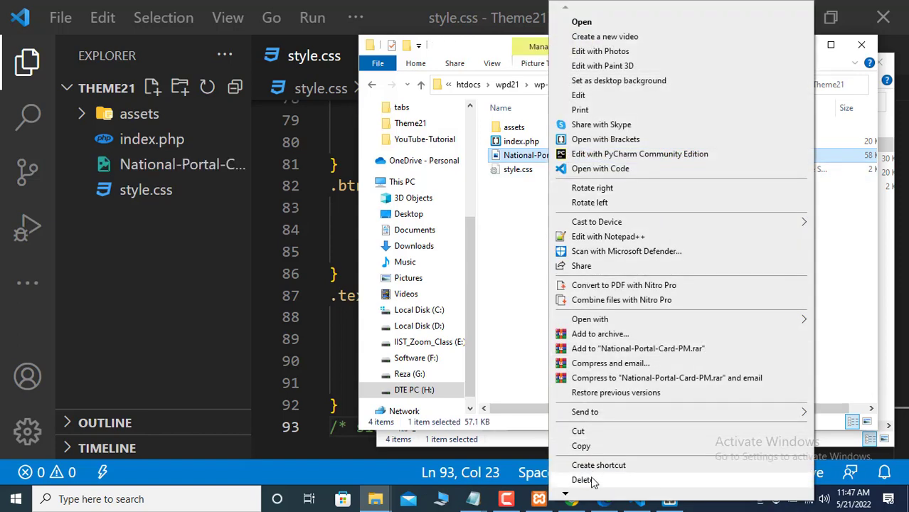
mouse_move(566, 496)
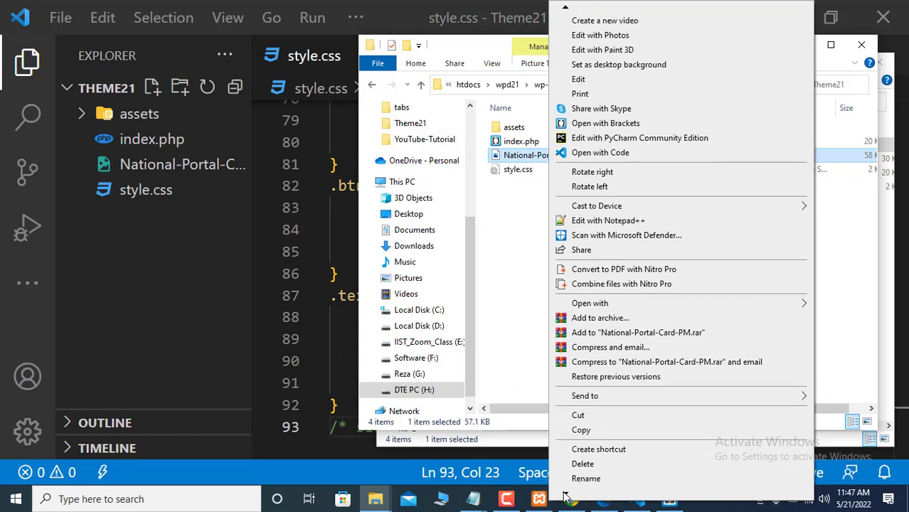
click(585, 479)
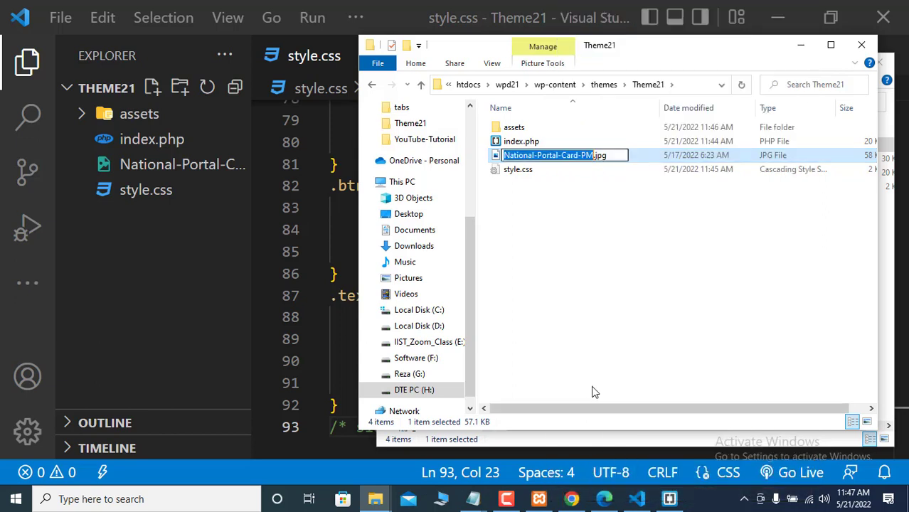
text(sc)
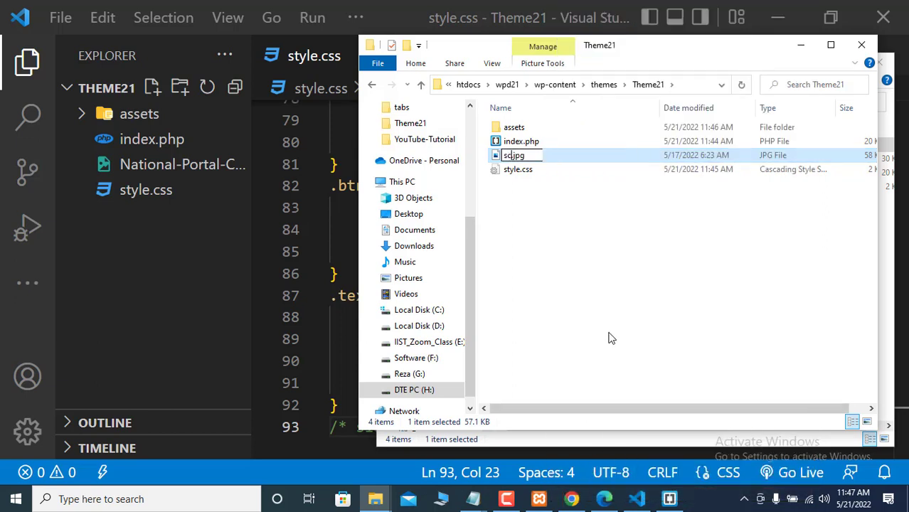
text(ree)
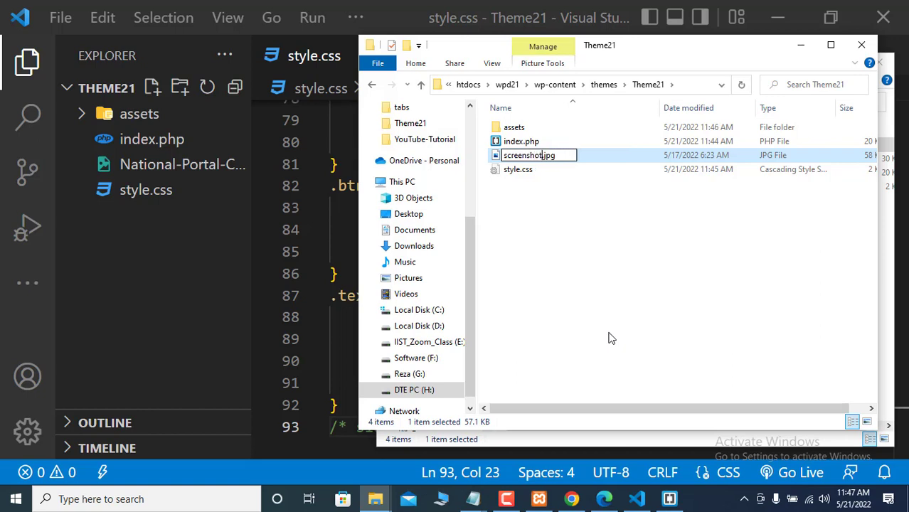
text(nshot)
click(599, 257)
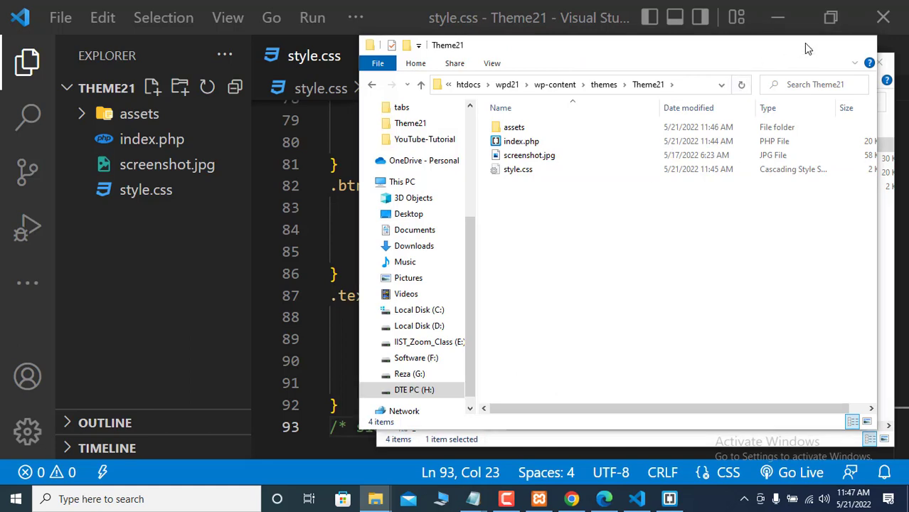
click(802, 44)
click(824, 64)
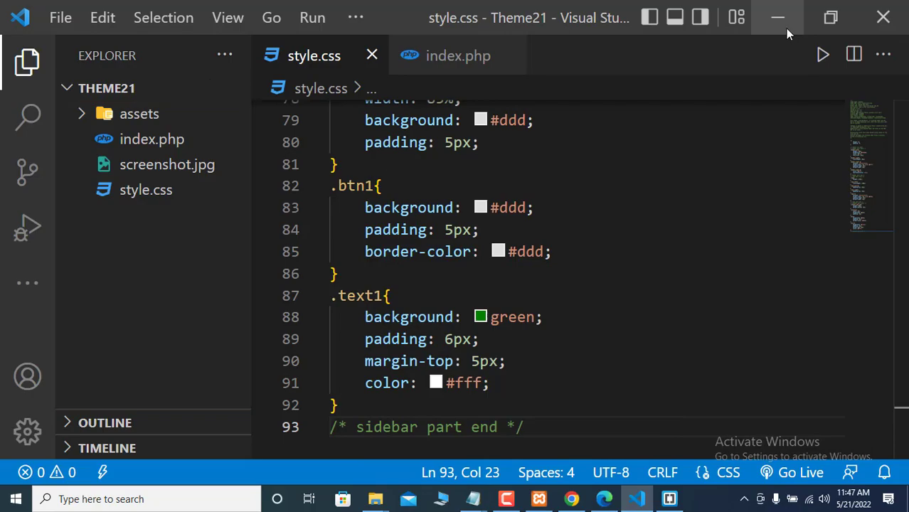
- Reload the local site, then return to Appearance > Themes and reload it to show Theme21's thumbnail
click(786, 29)
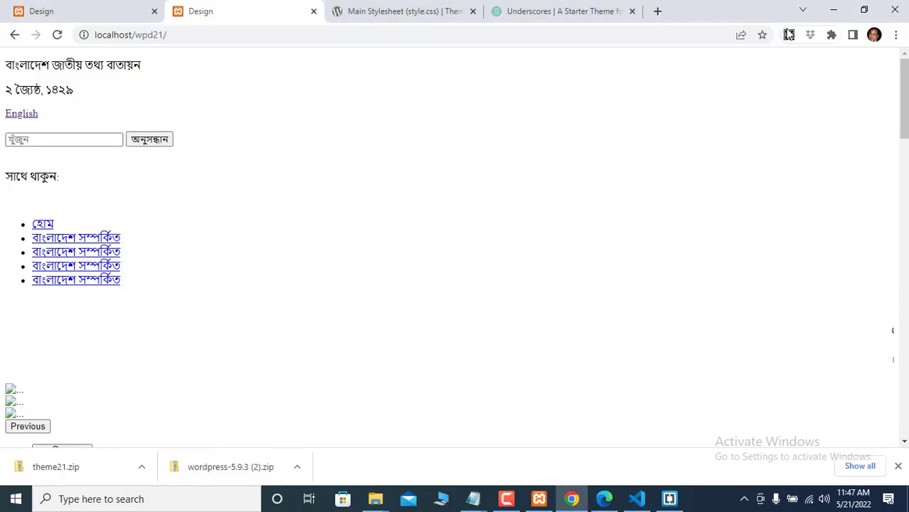
click(57, 34)
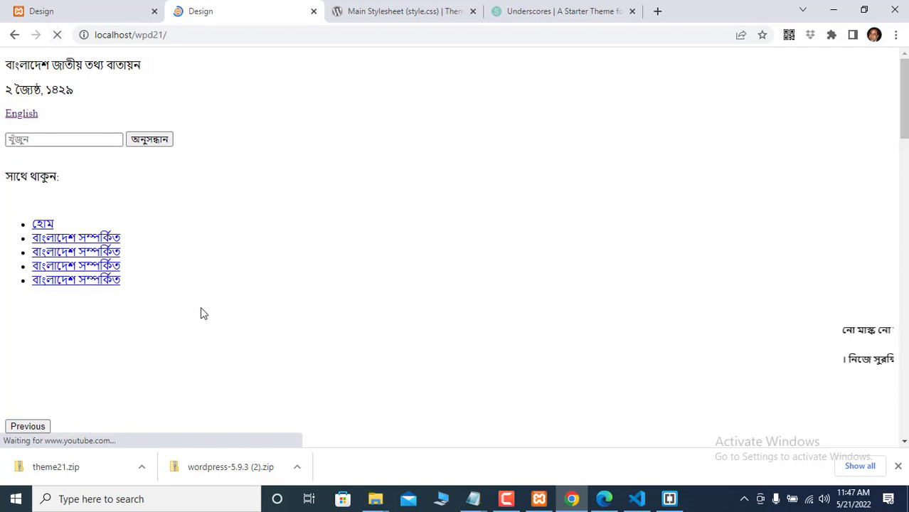
scroll(201, 310, down, 4)
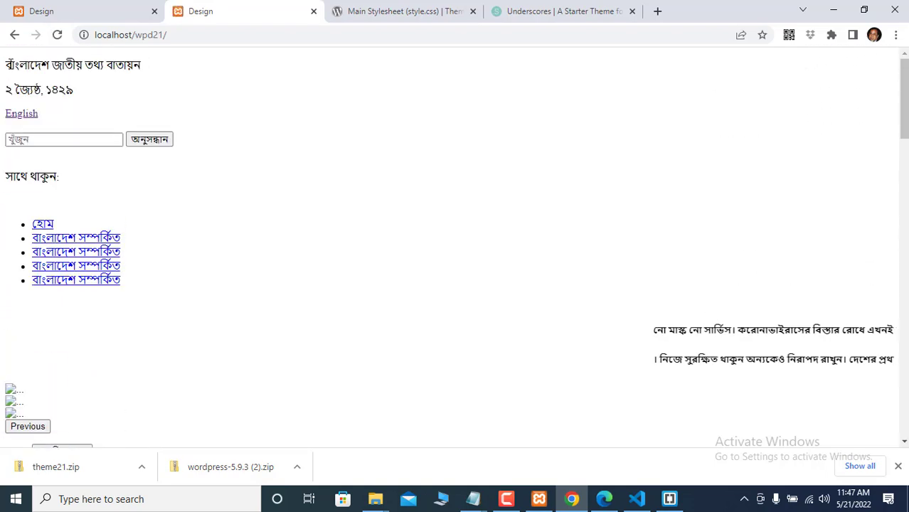
click(15, 35)
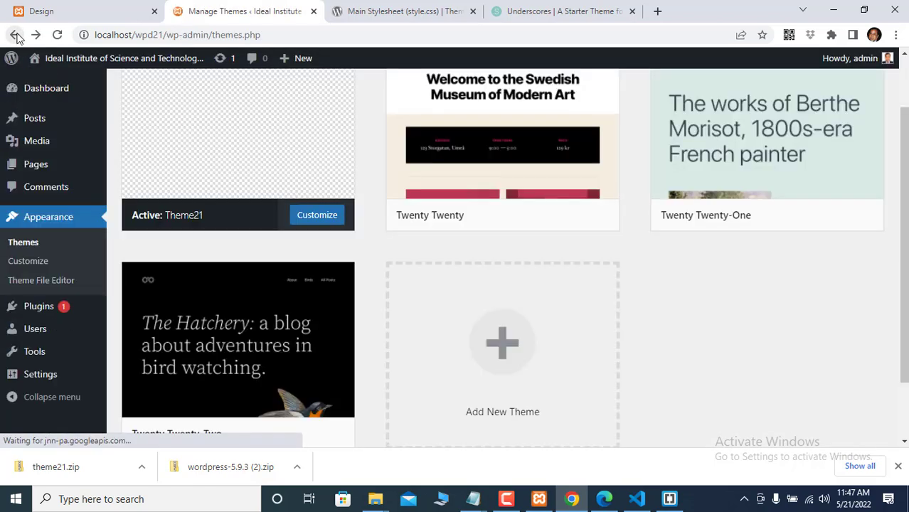
click(57, 35)
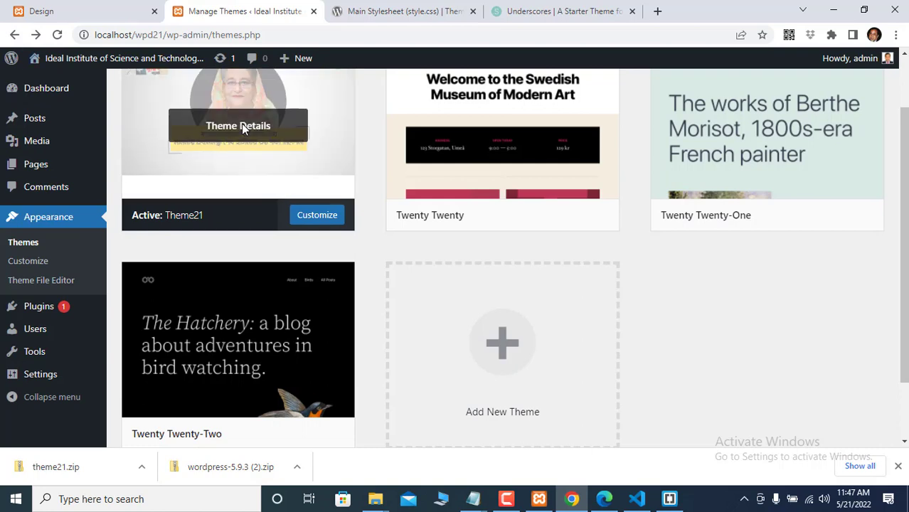
scroll(241, 123, up, 2)
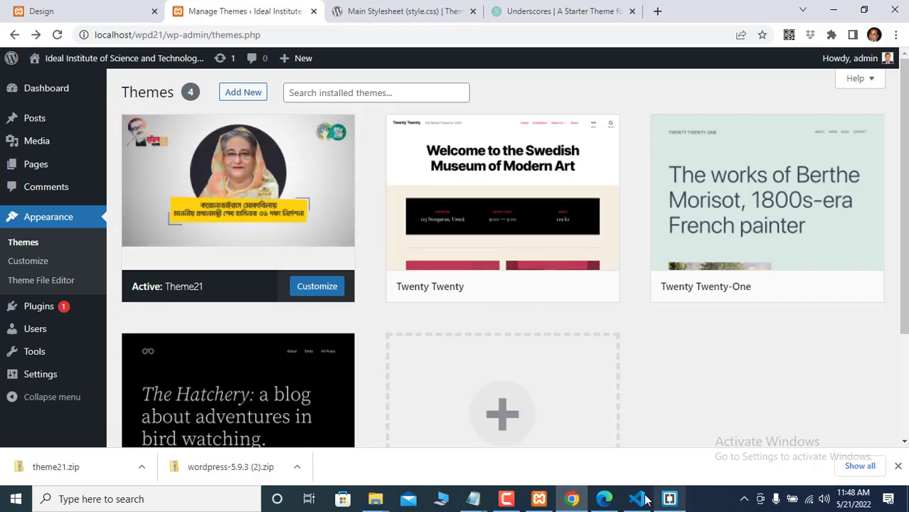
- Create a new file named functions.php in the Theme21 folder
mouse_move(632, 500)
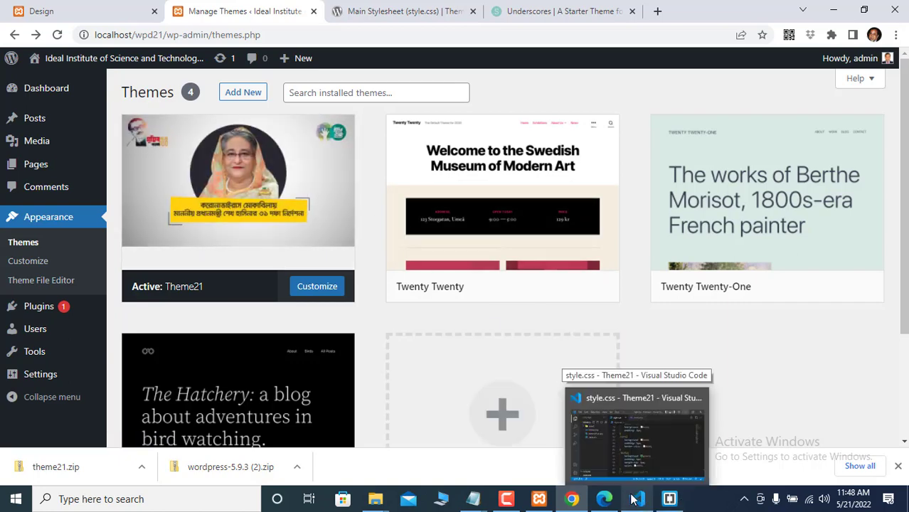
click(632, 500)
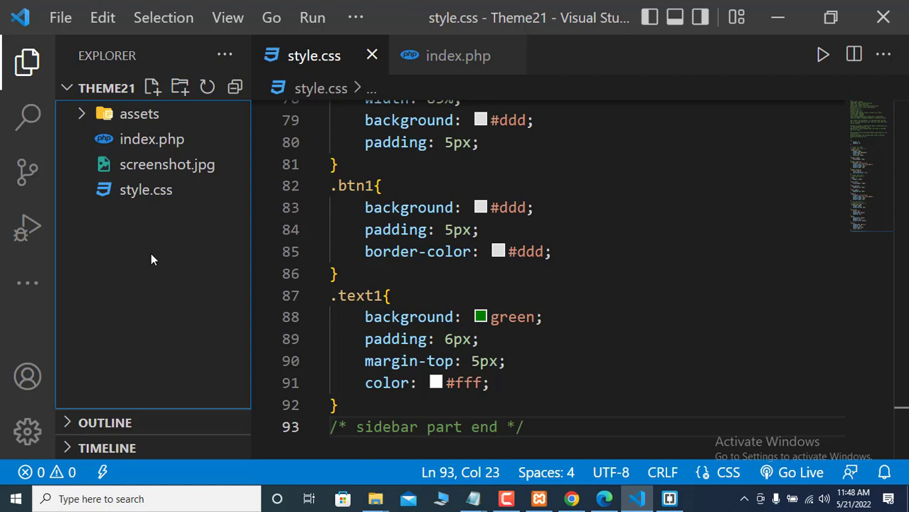
click(152, 88)
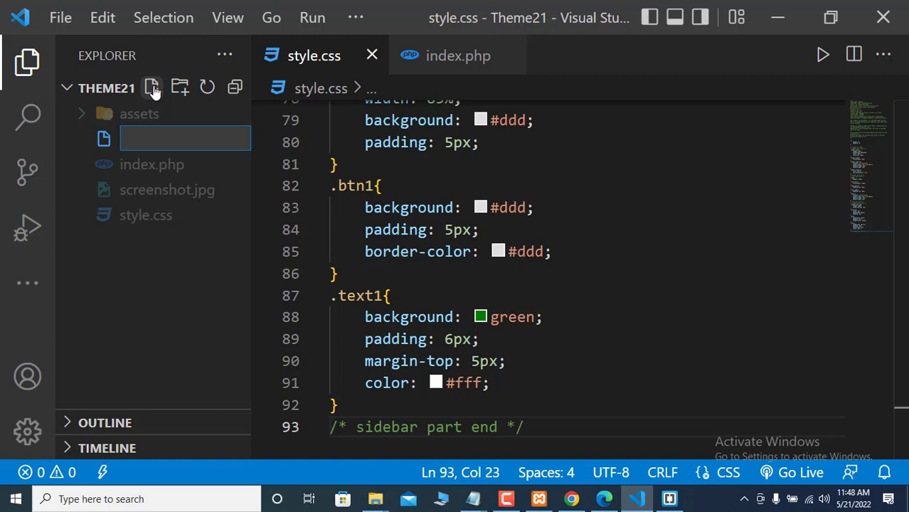
text(functions.)
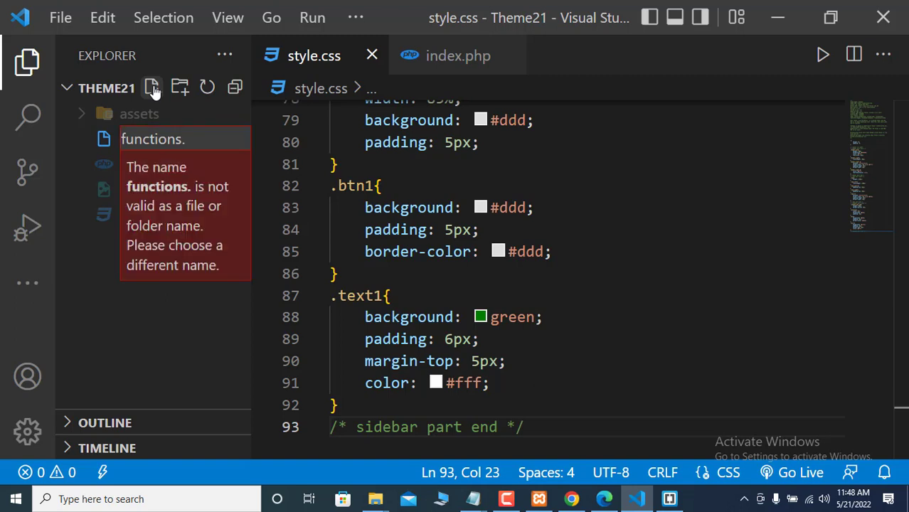
text(php)
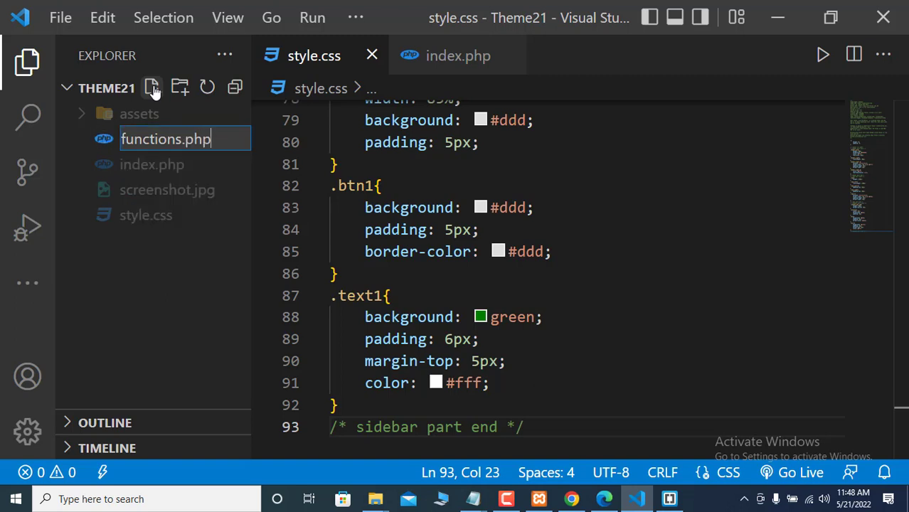
key(Return)
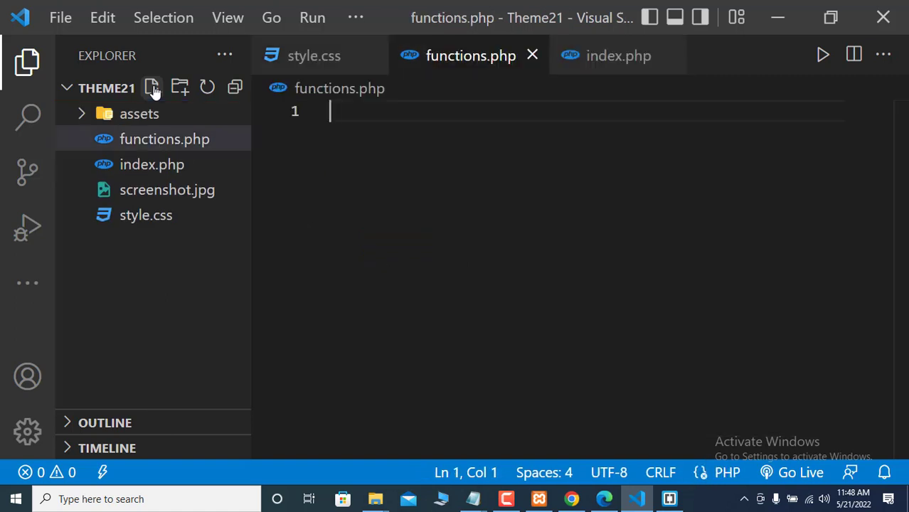
- Type the <?php opening tag on line 1 and add a blank second line
text(<php)
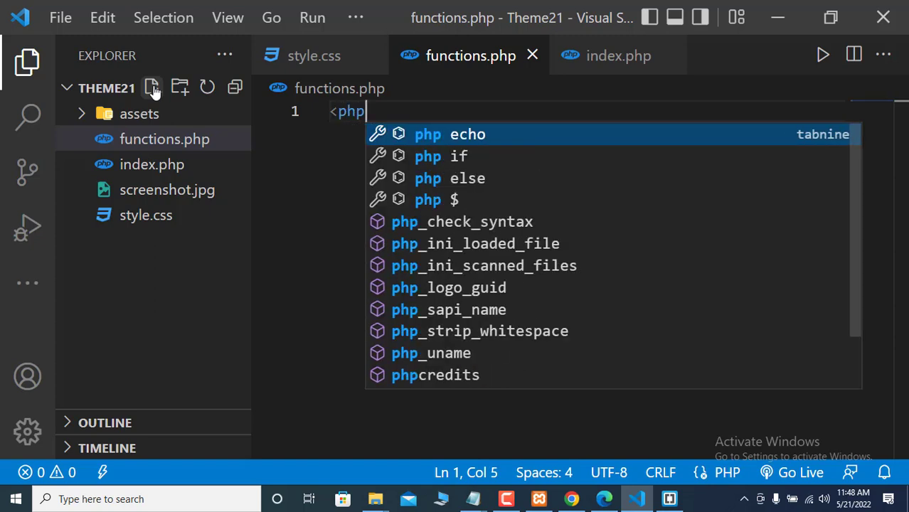
key(BackSpace)
key(BackSpace)
key(BackSpace)
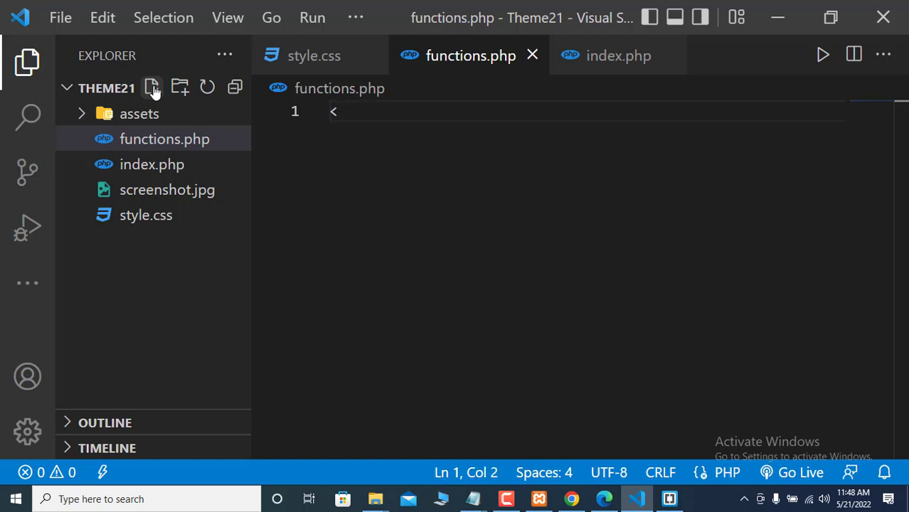
text(?php)
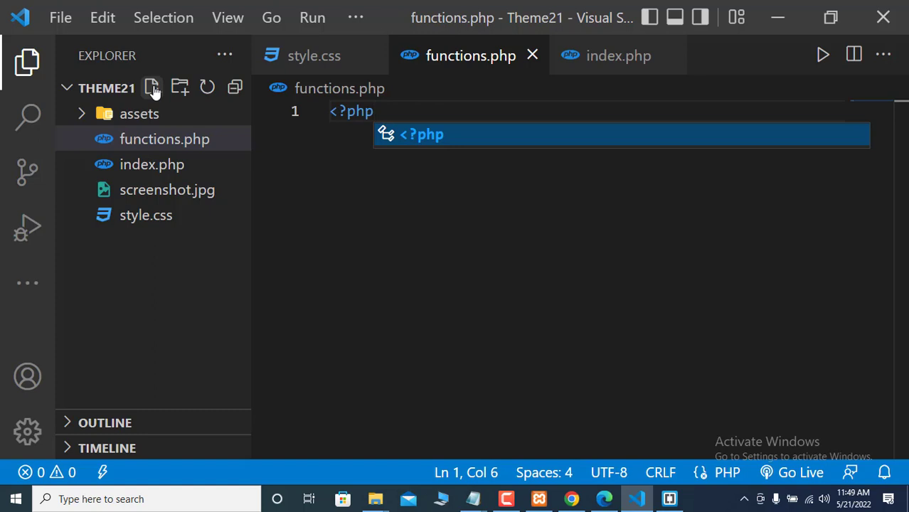
key(Escape)
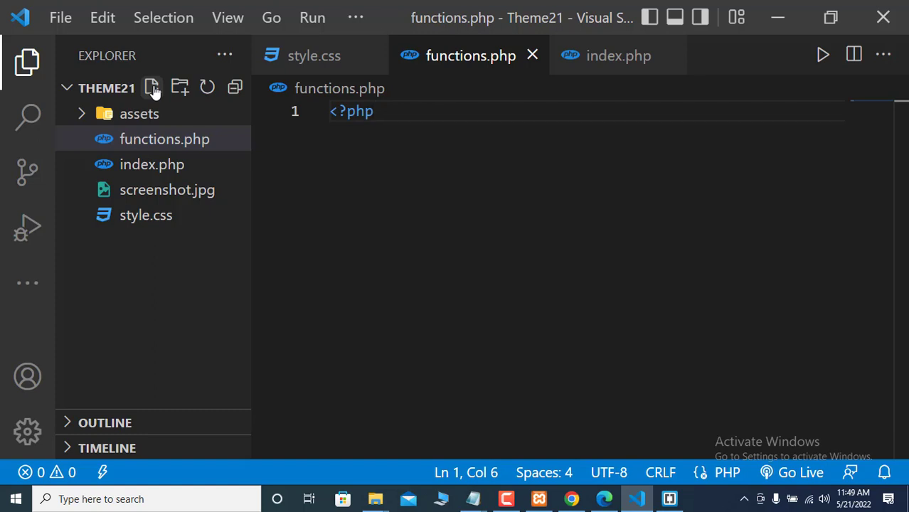
key(Return)
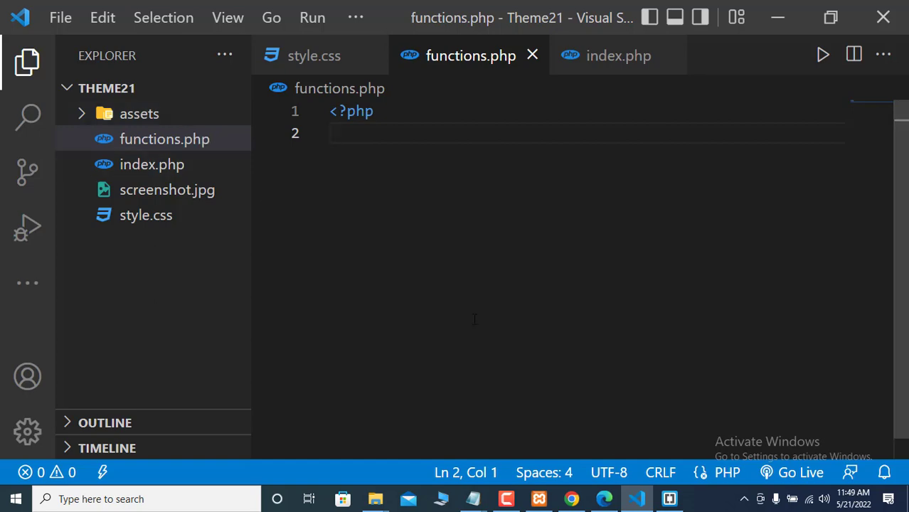
- In Brackets, open functions.php from the theme21 starter project
click(672, 500)
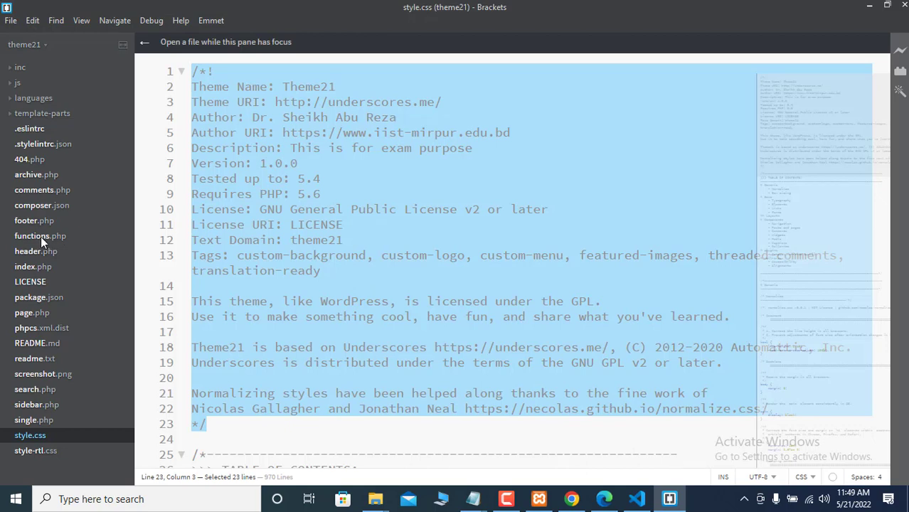
click(41, 237)
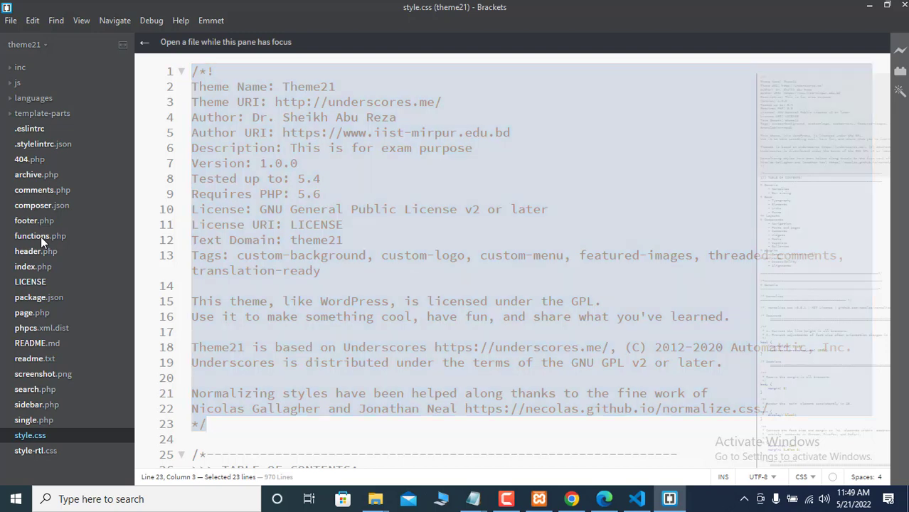